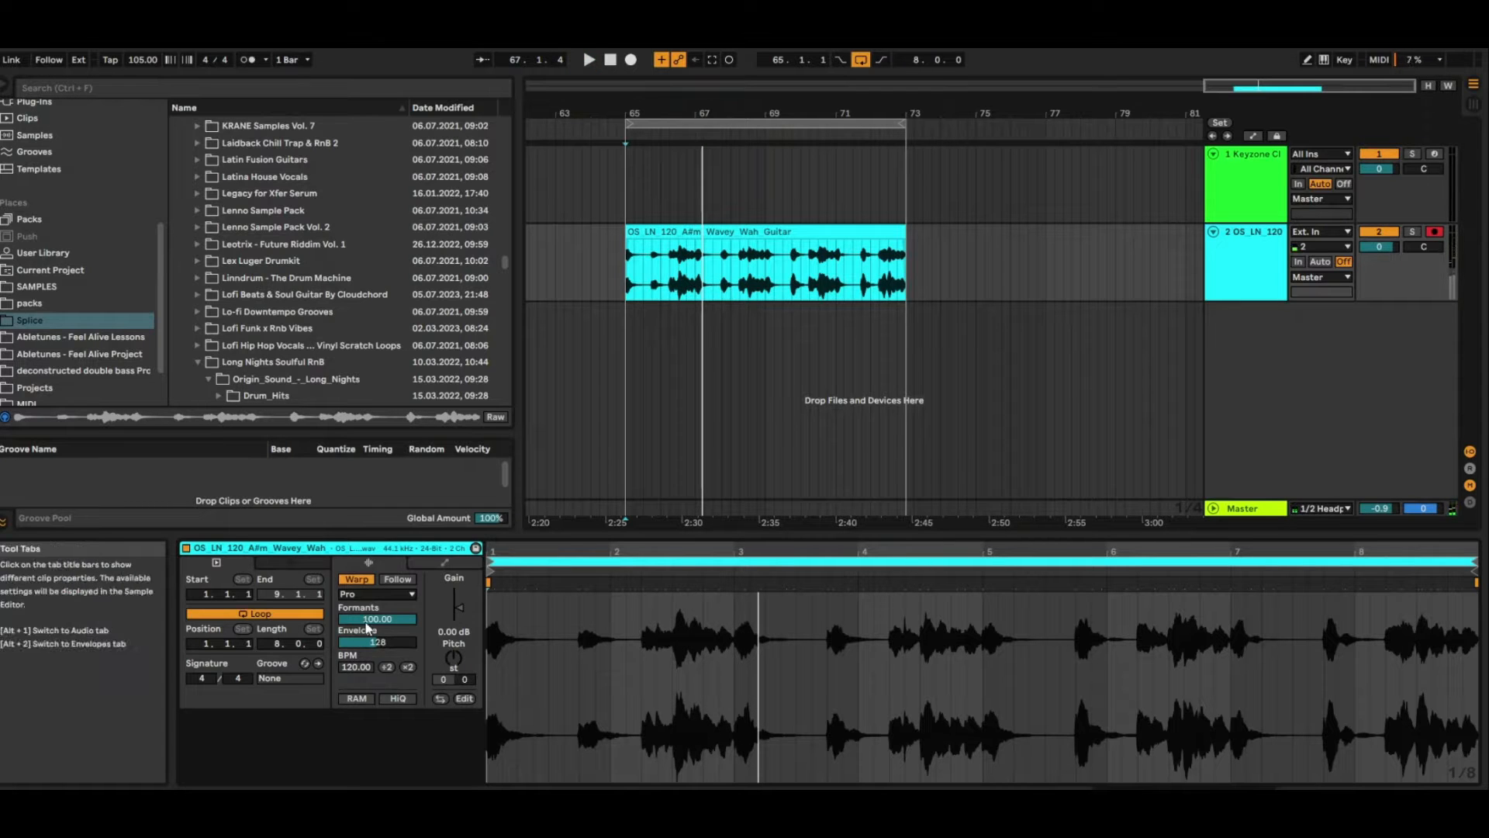
Step: Set the guitar clip's warp mode to Beats with a transient envelope of 29, and audition it
click(374, 594)
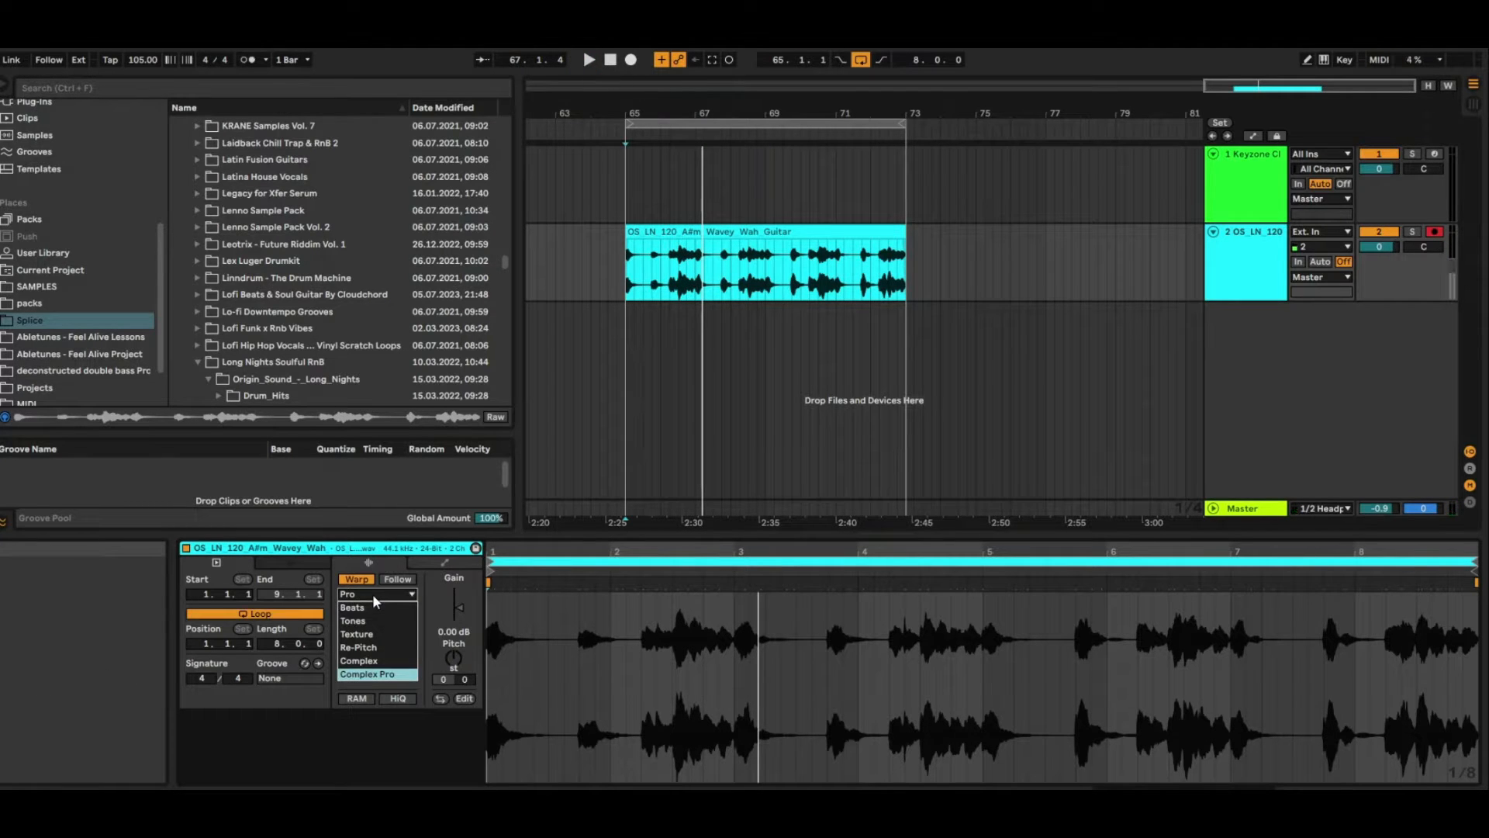
click(374, 608)
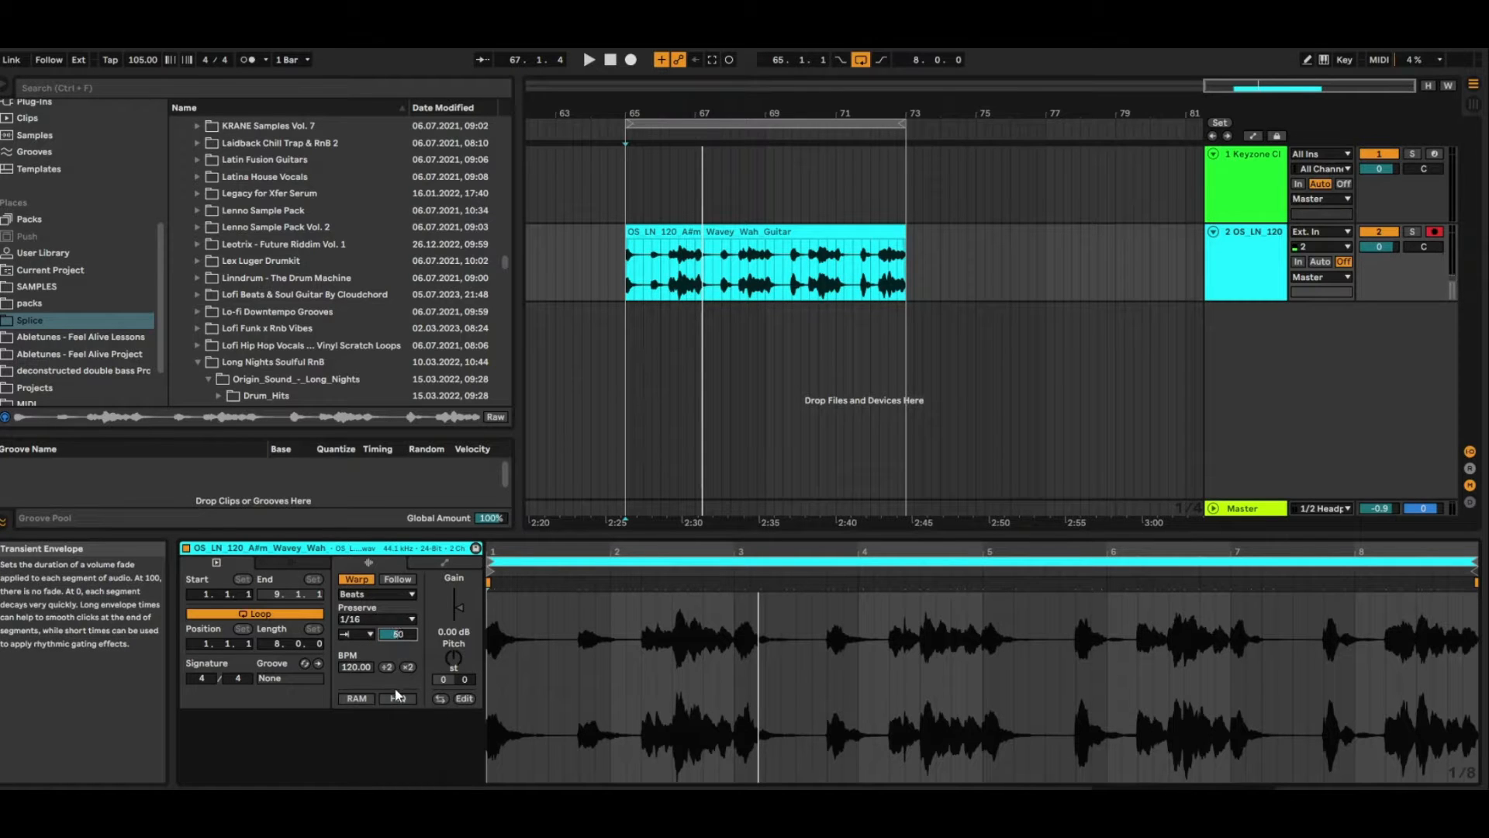
key(space)
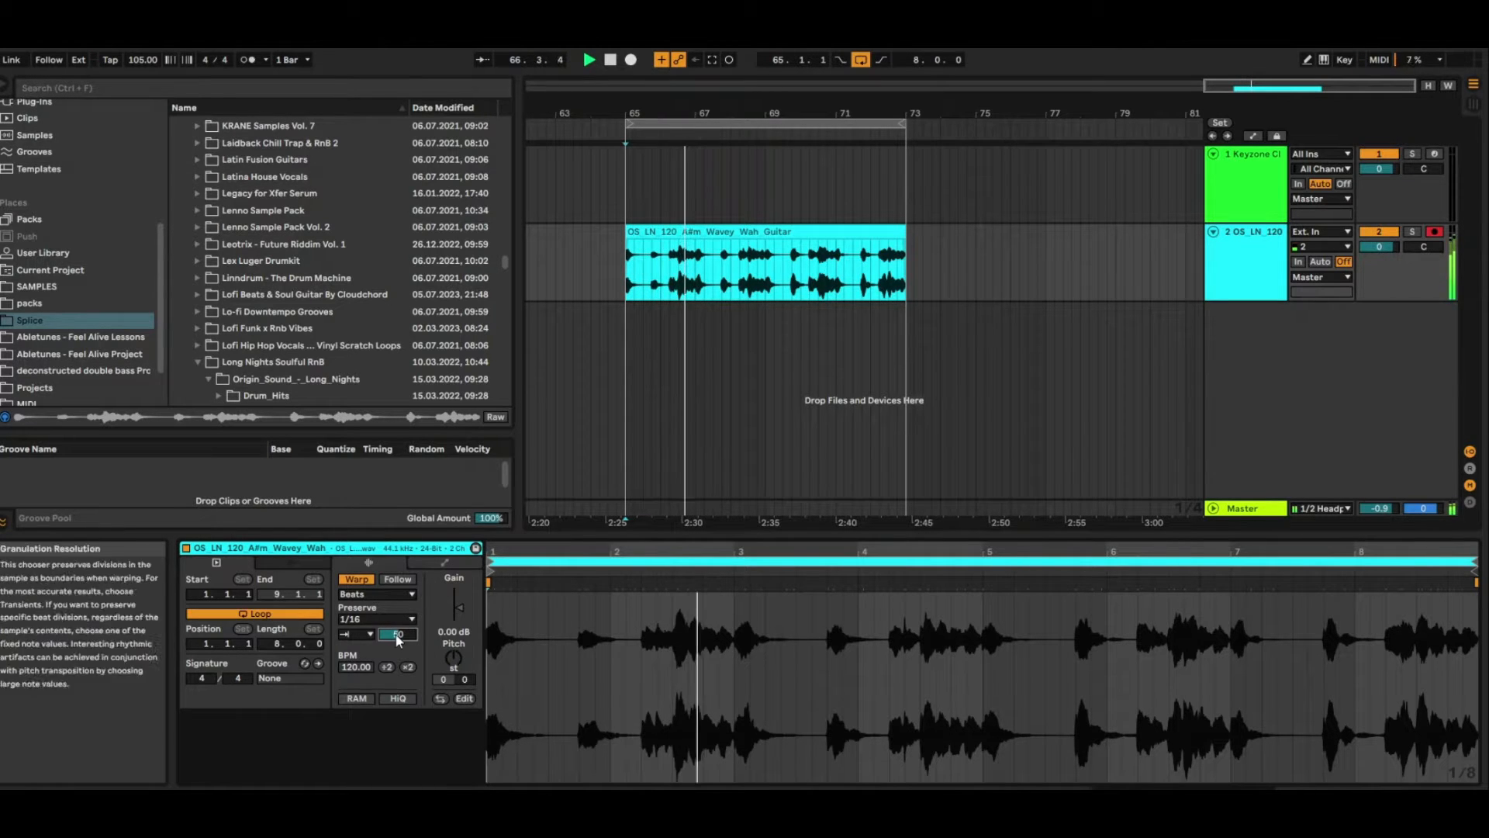
mouse_move(398, 638)
mouse_down()
mouse_move(397, 613)
mouse_move(398, 659)
mouse_move(398, 632)
mouse_up()
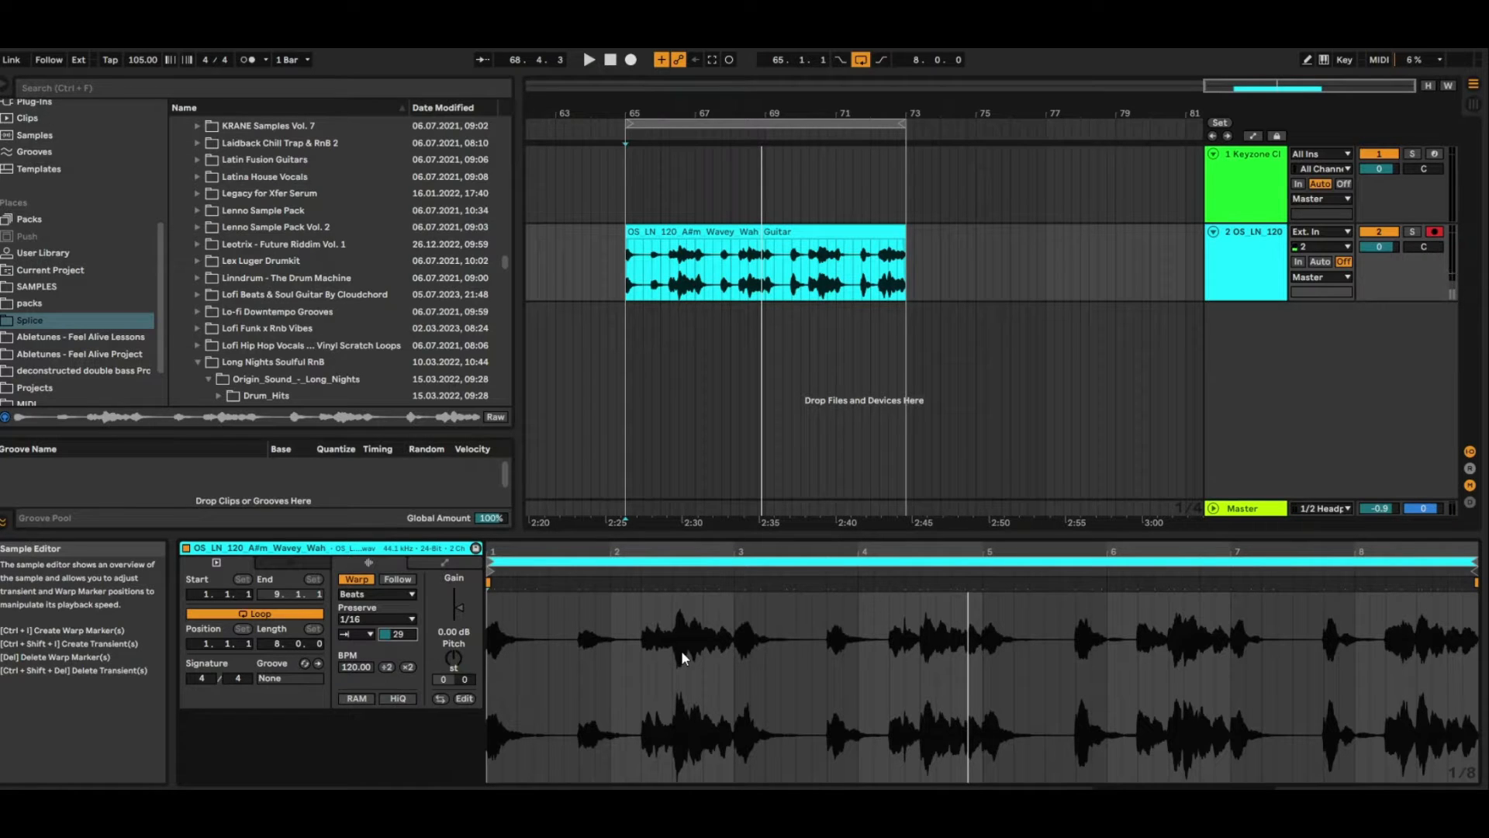
key(space)
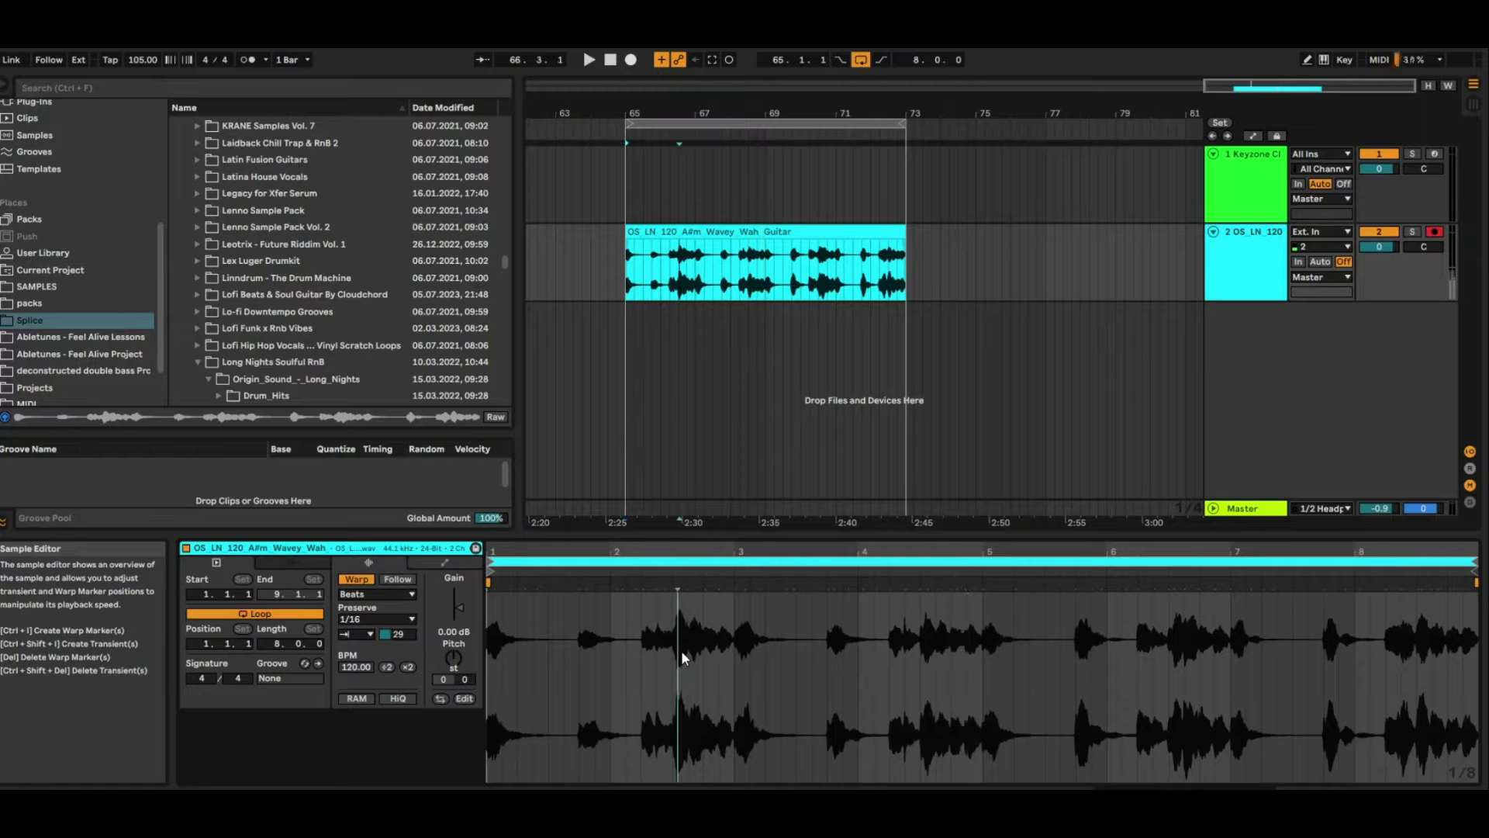
Step: Loop the guitar sample's section starting at 2.3.1, play it, and shift the loop earlier to position 2.2.3
drag(681, 650, 799, 639)
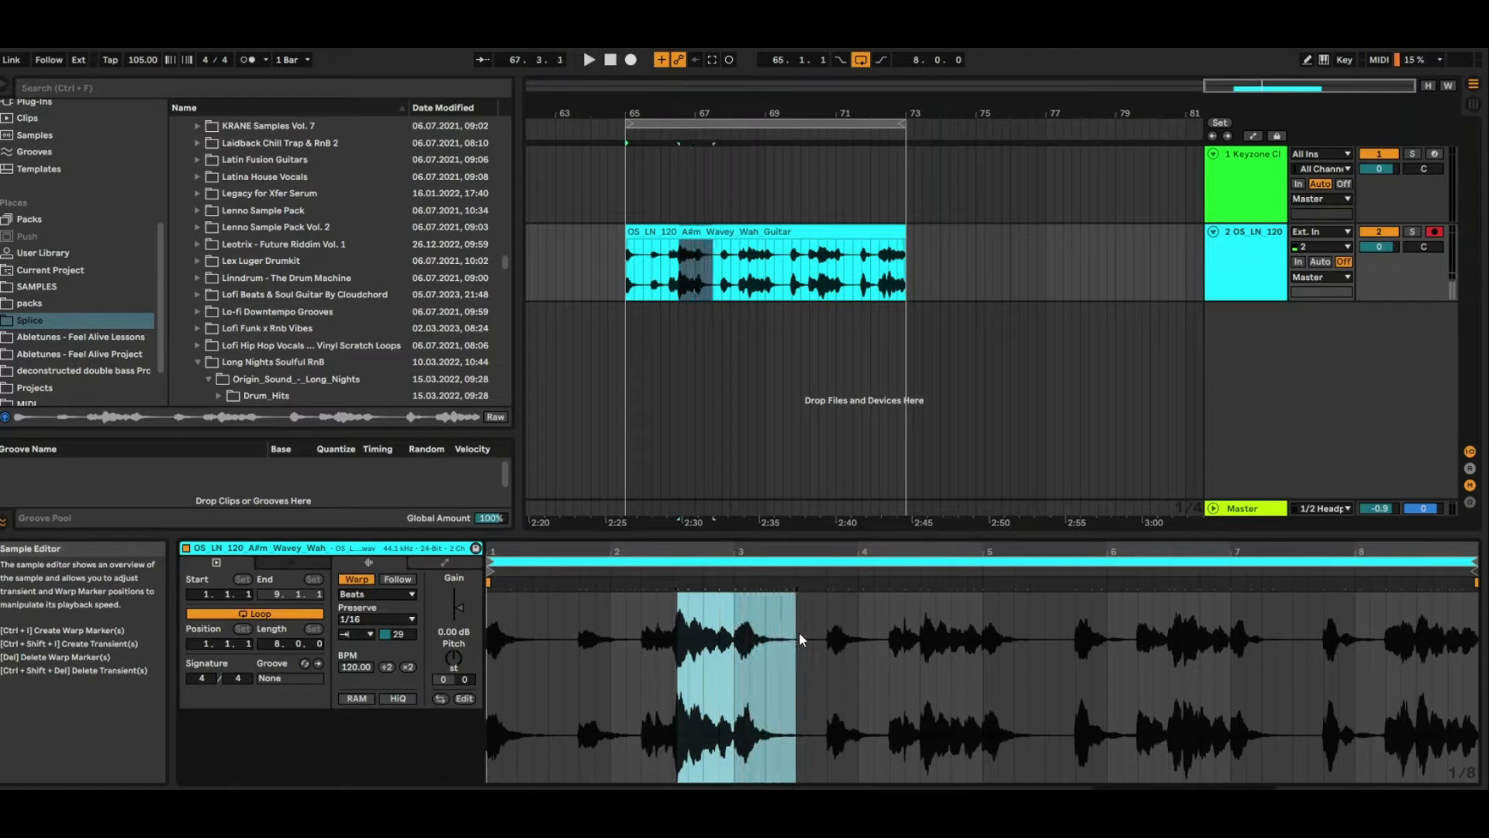
key(ctrl+l)
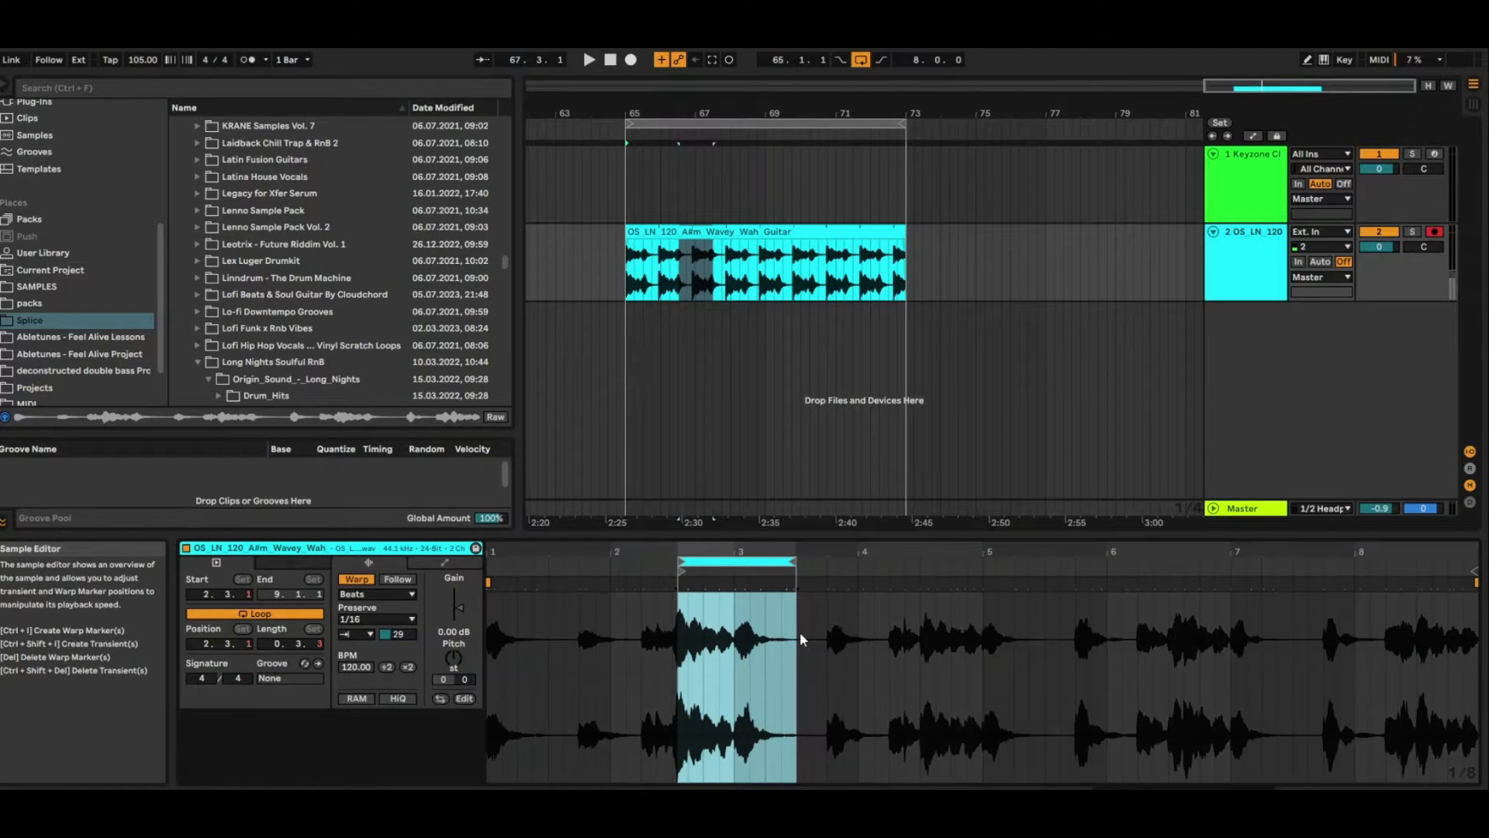
key(space)
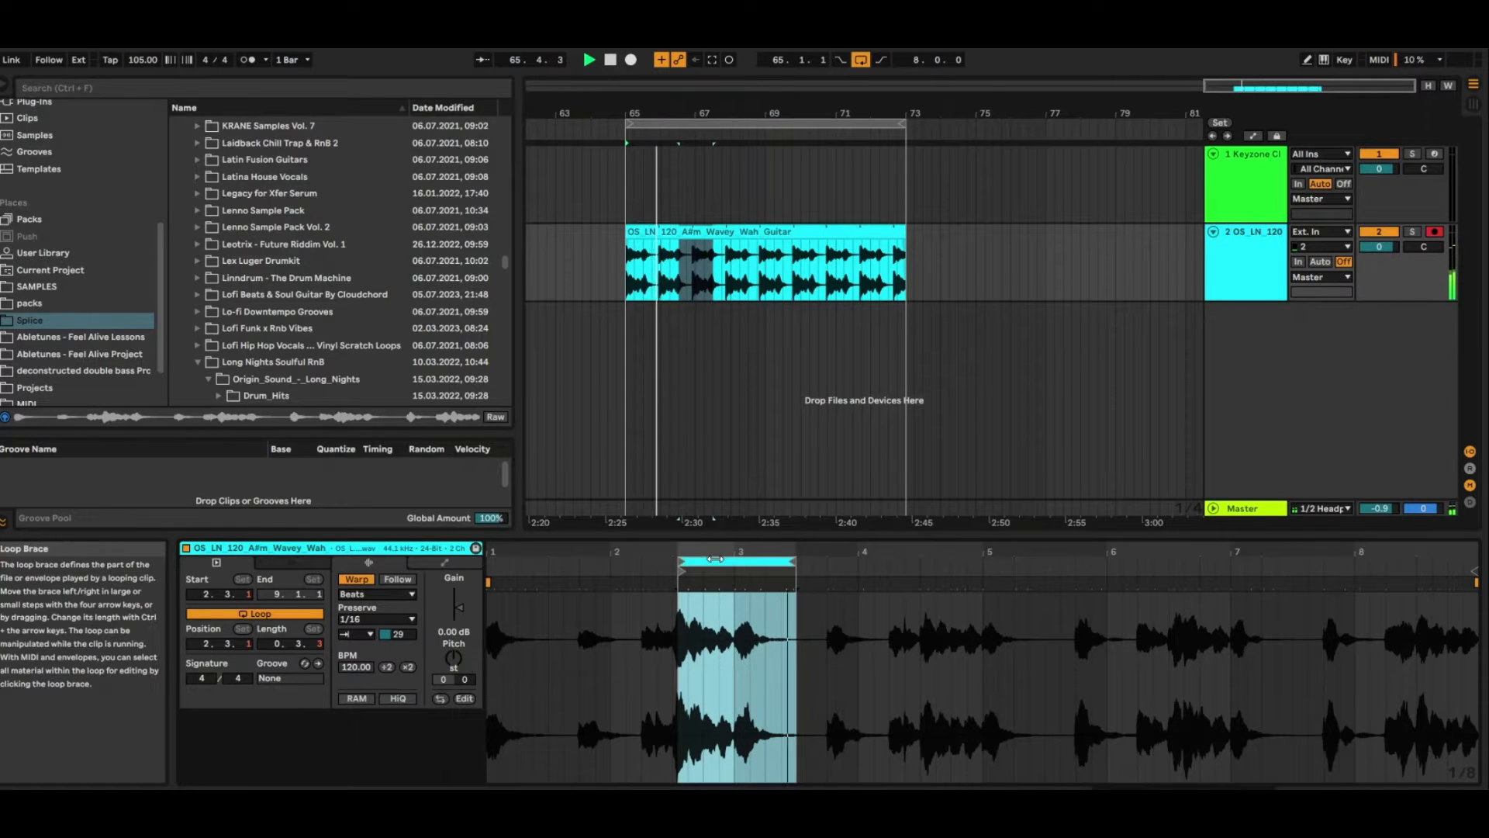
mouse_move(711, 560)
mouse_down()
mouse_move(633, 563)
mouse_move(656, 567)
mouse_up()
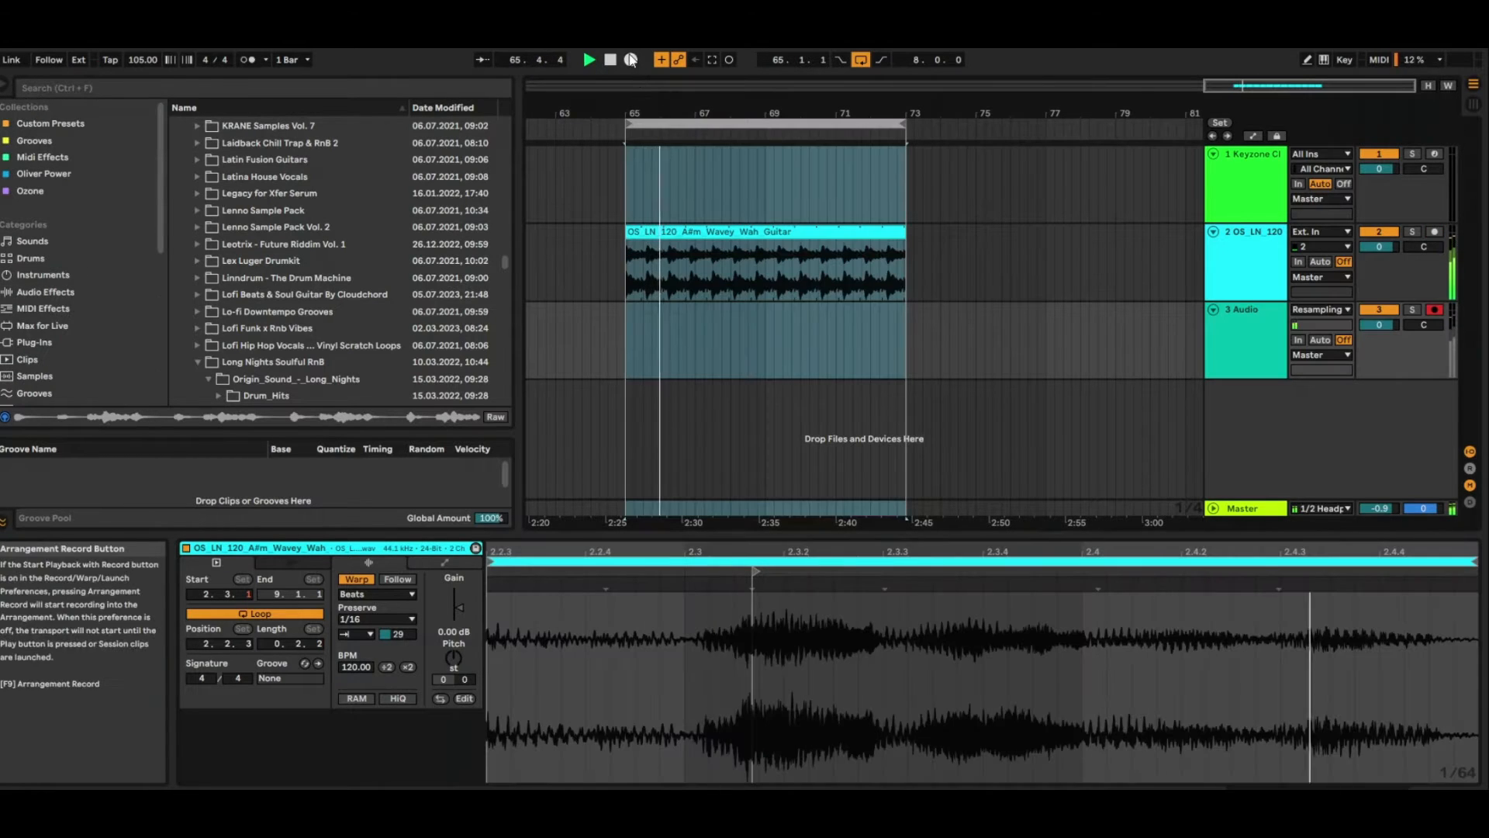
Step: Record the looped guitar onto the resampling audio track, and set the recorded clip's formants to 46.88
click(631, 60)
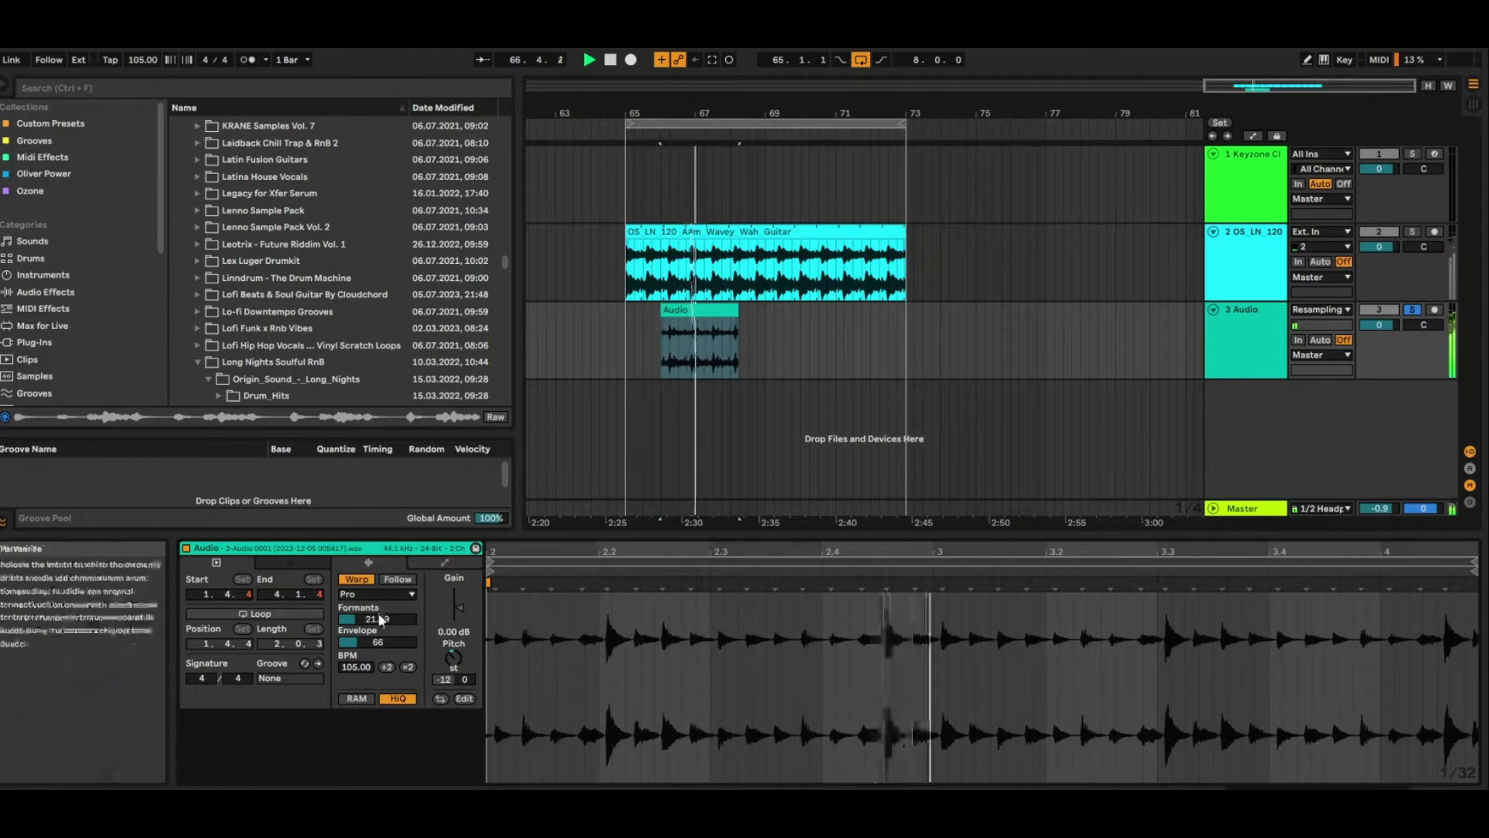
drag(379, 619, 377, 578)
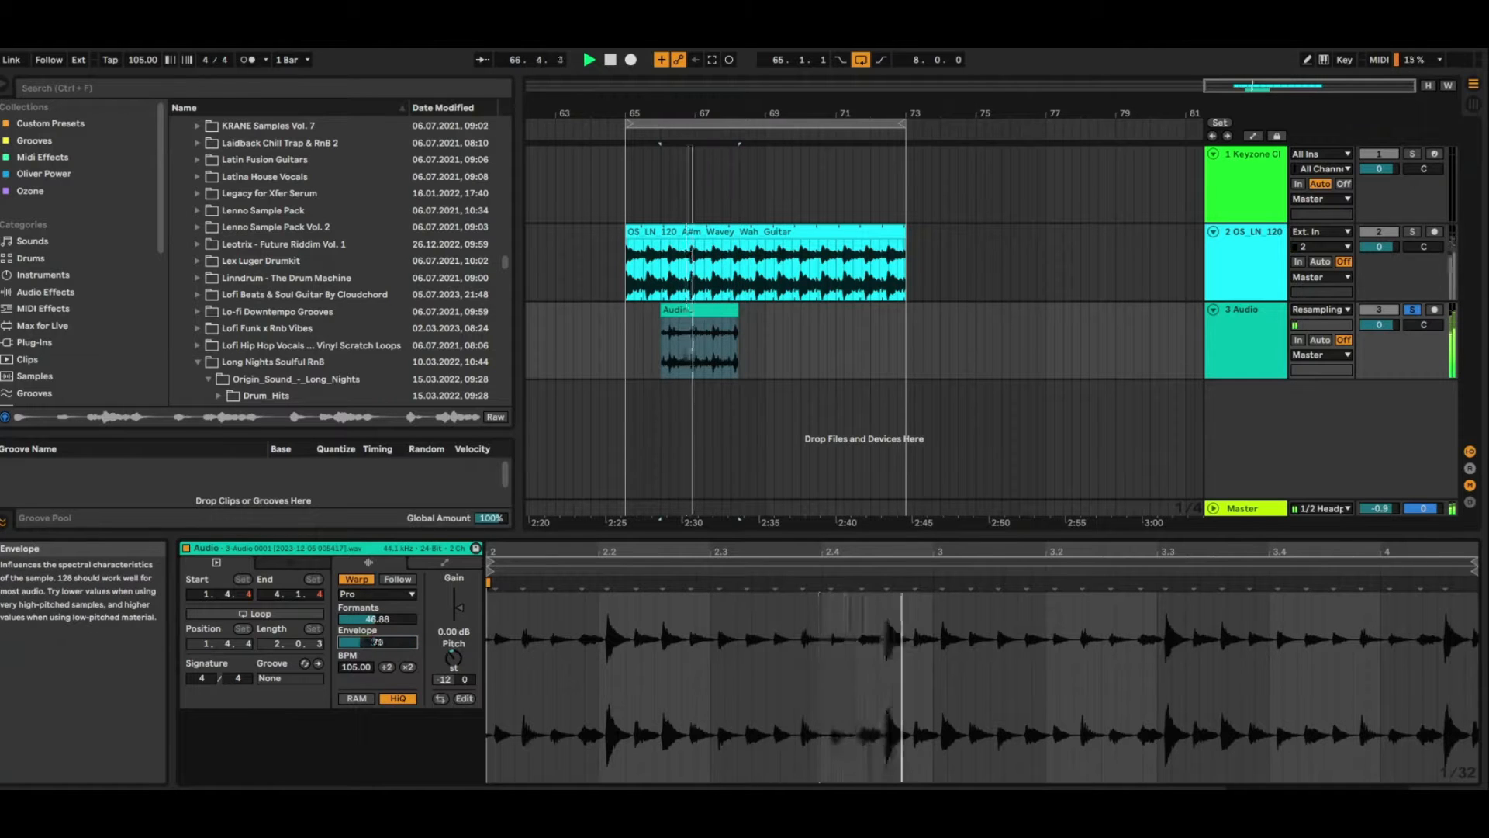
click(379, 620)
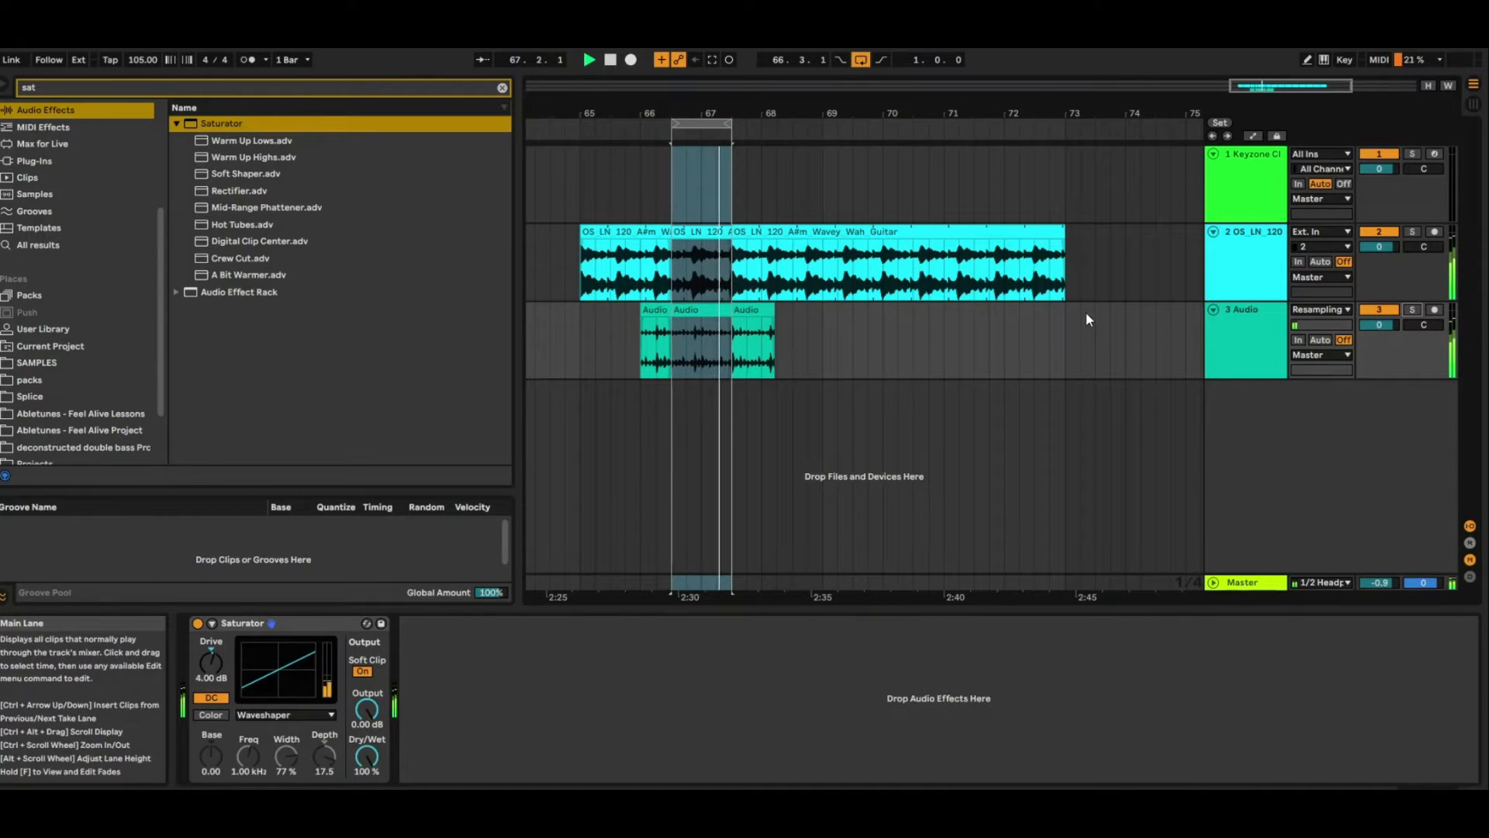
Step: Convert the melody of the resampled clip at 66.3.1 to a new MIDI track, and listen to it
click(704, 313)
key(space)
right_click(704, 314)
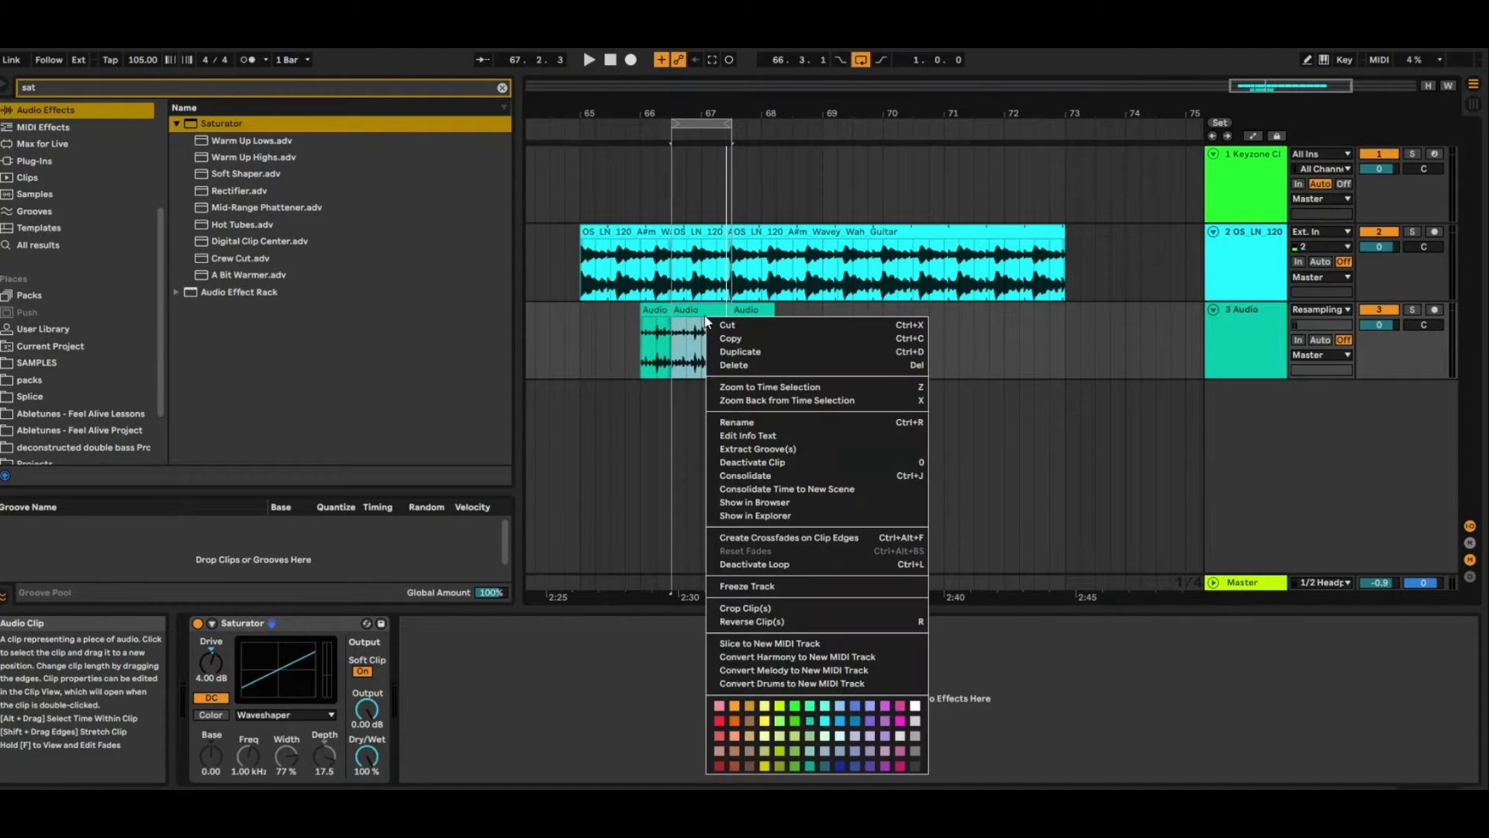
click(769, 670)
key(space)
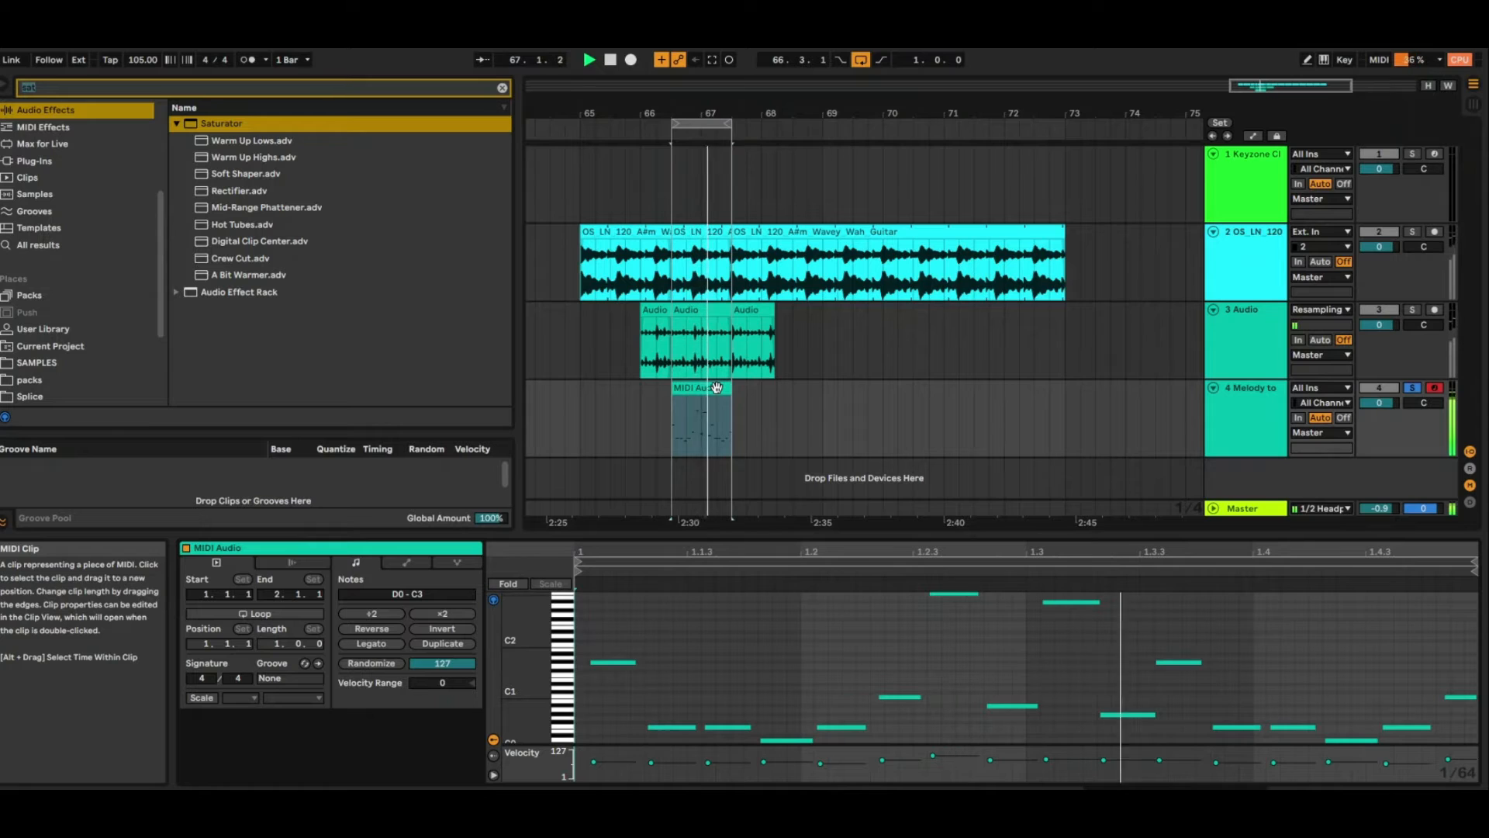
key(space)
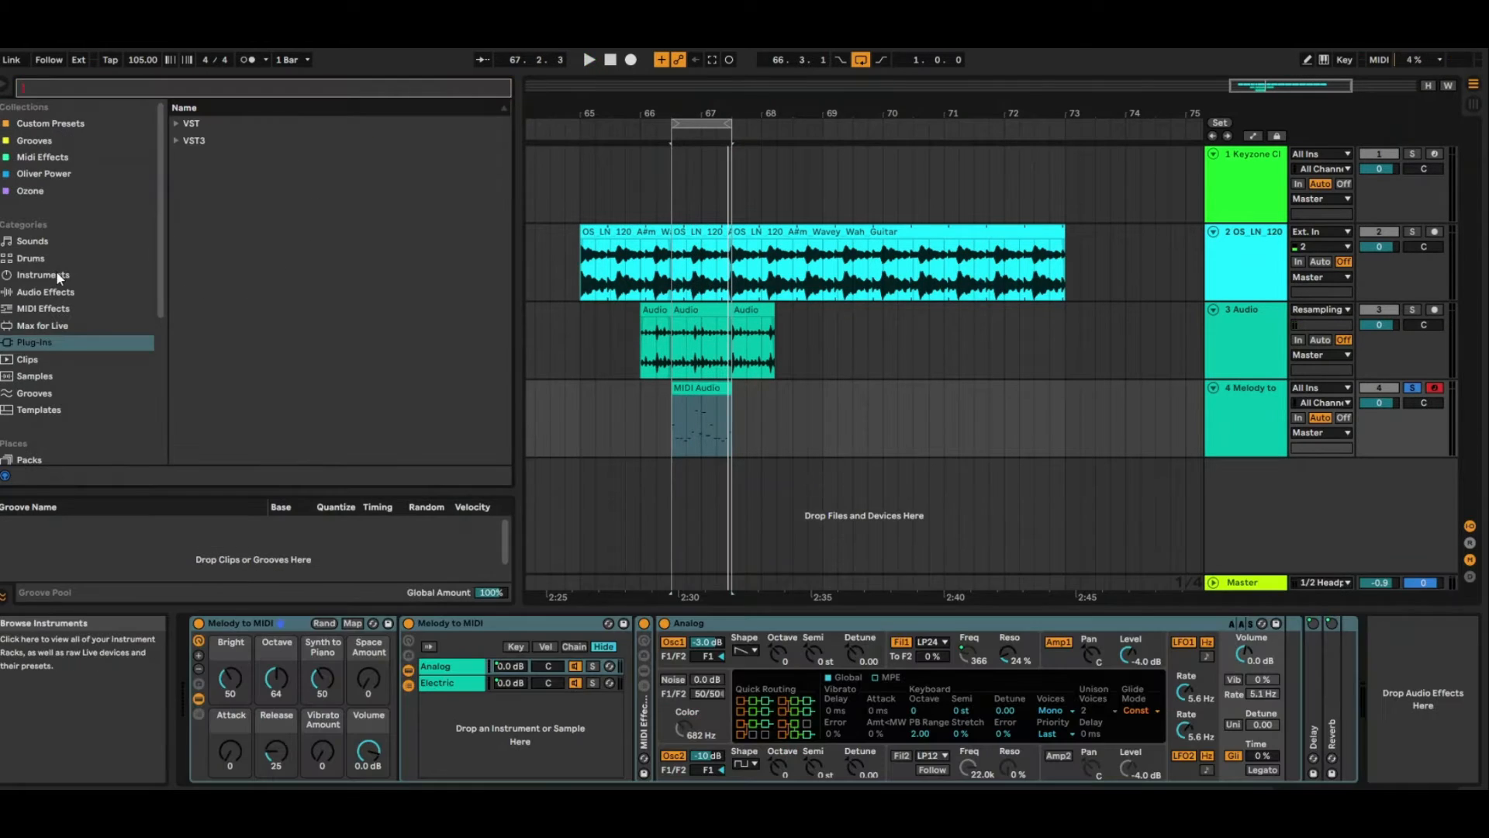
Step: Replace the converted MIDI track's instrument with the Drift preset Synth Pop Bass, and audition it
click(43, 276)
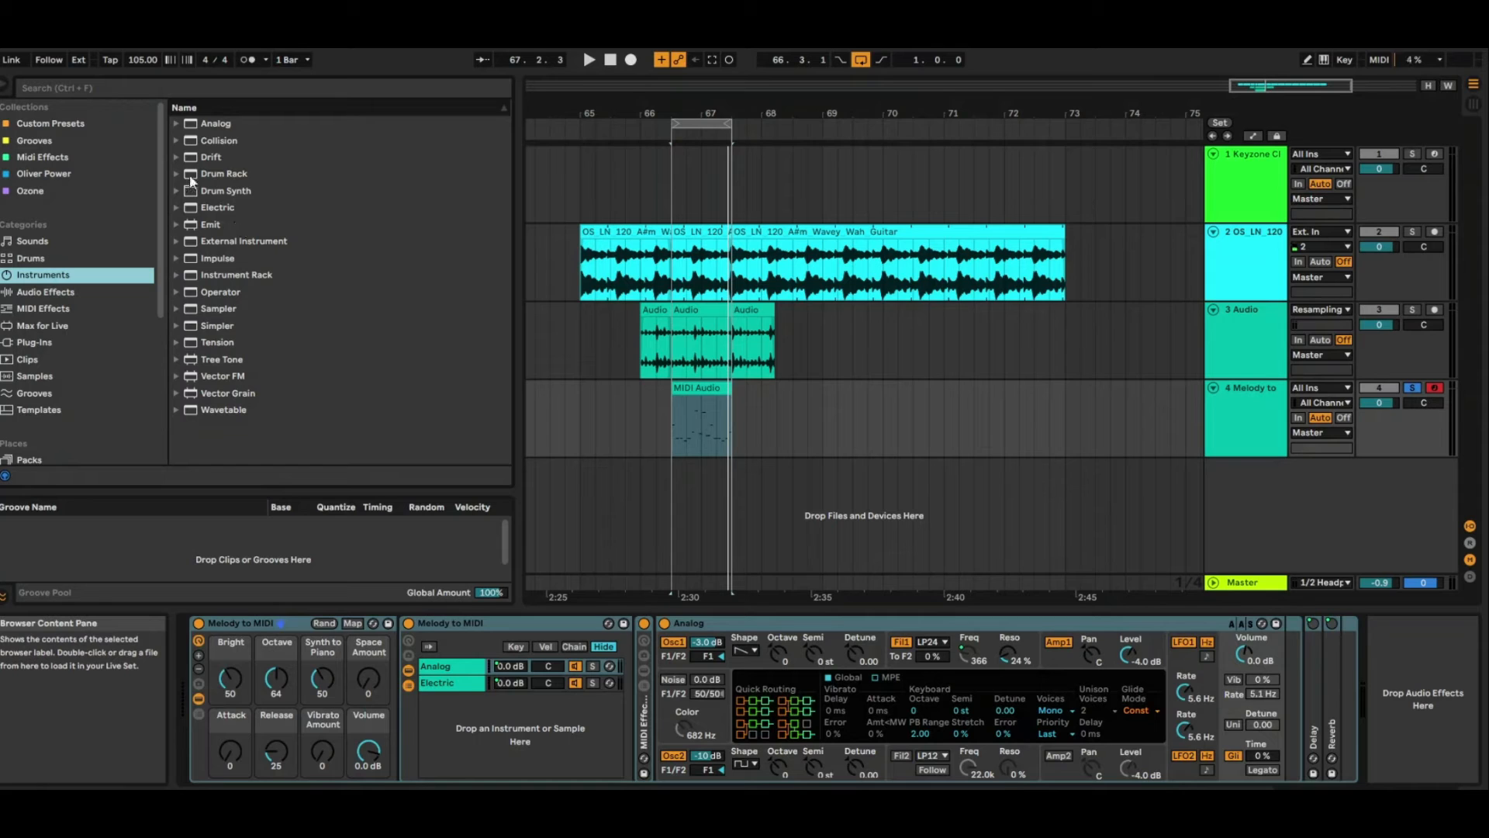
click(177, 158)
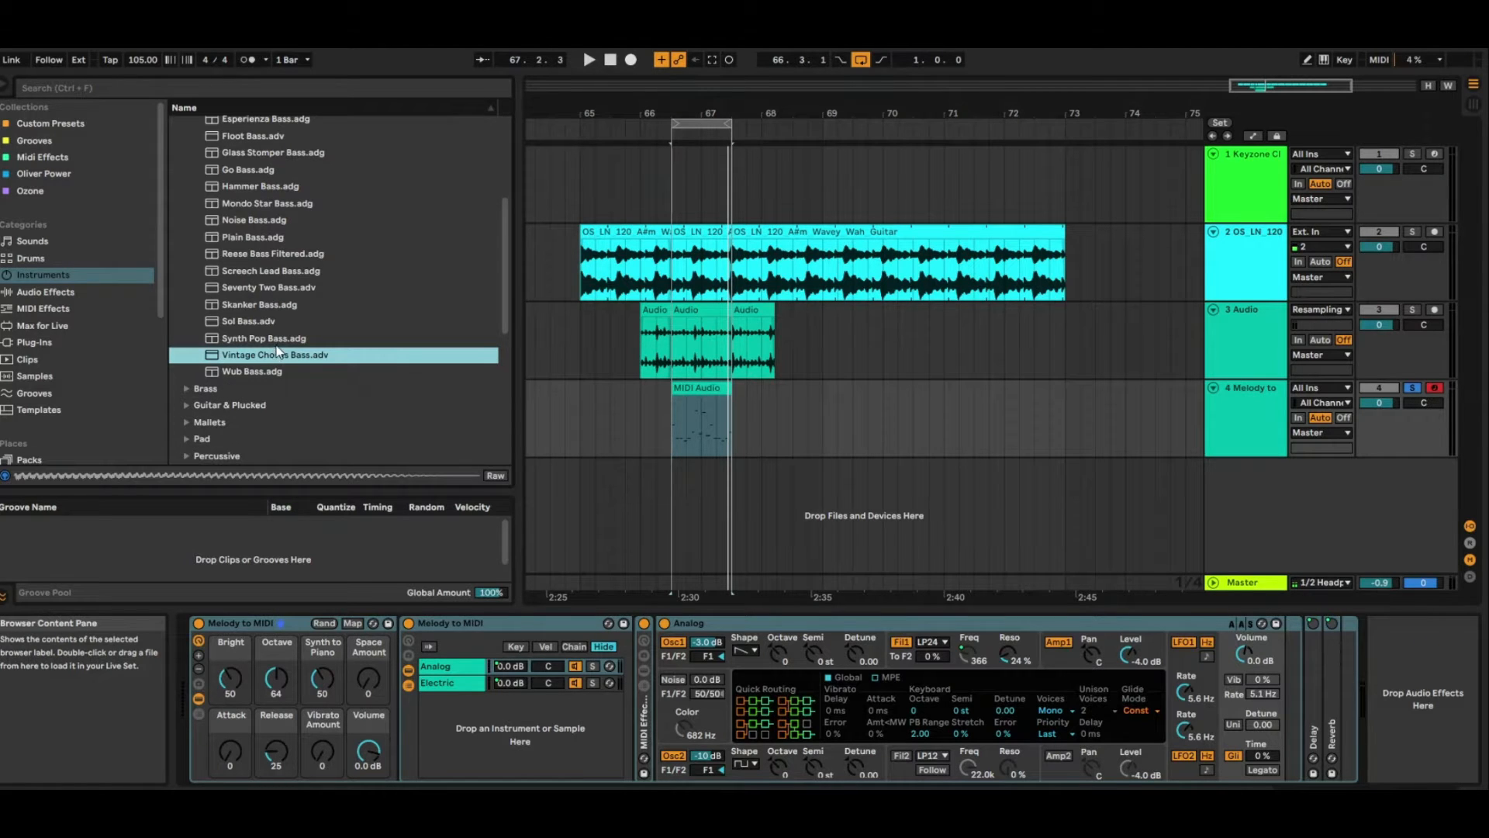
click(280, 340)
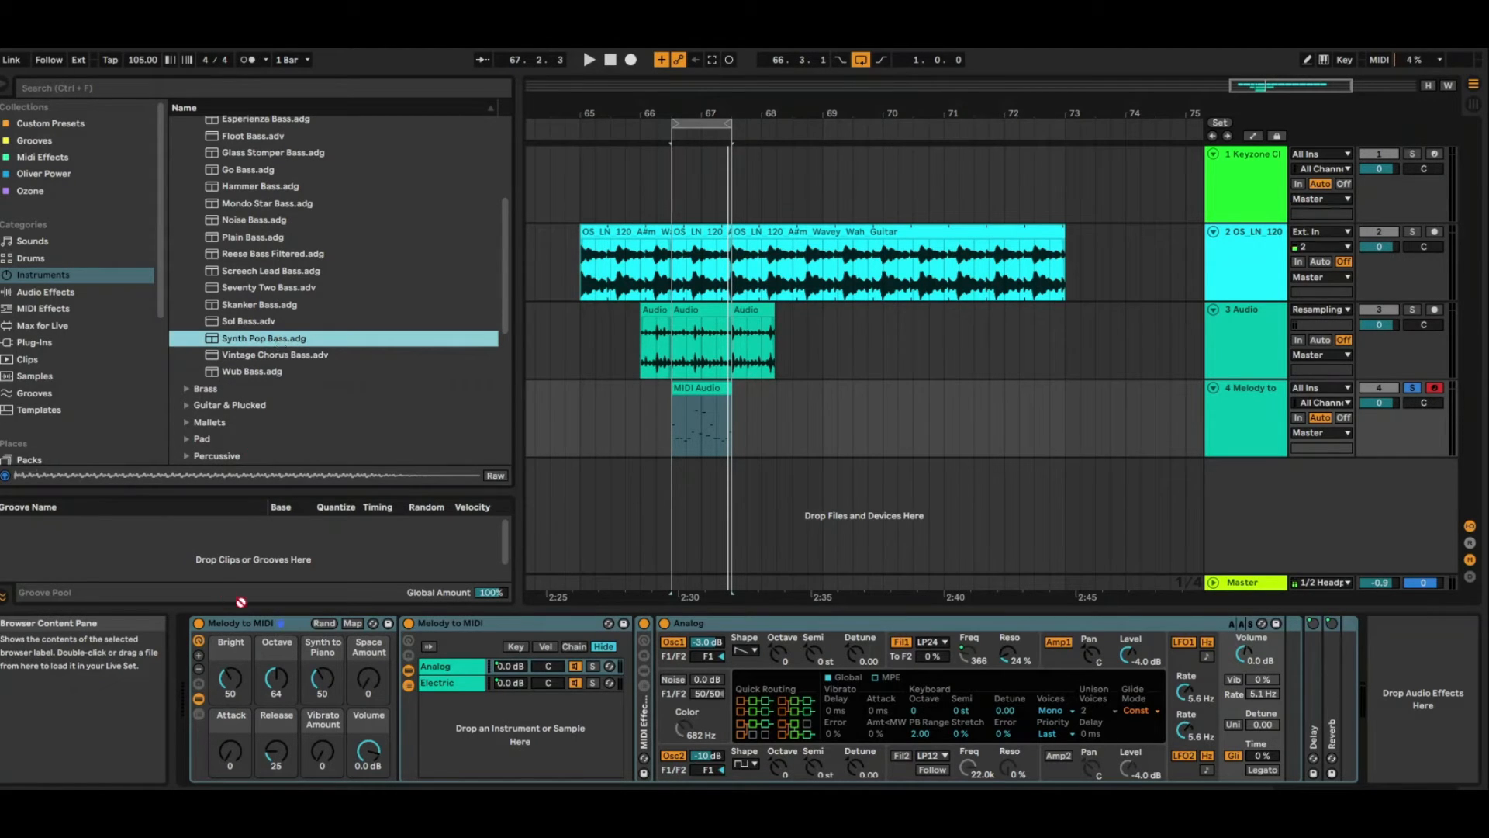
key(space)
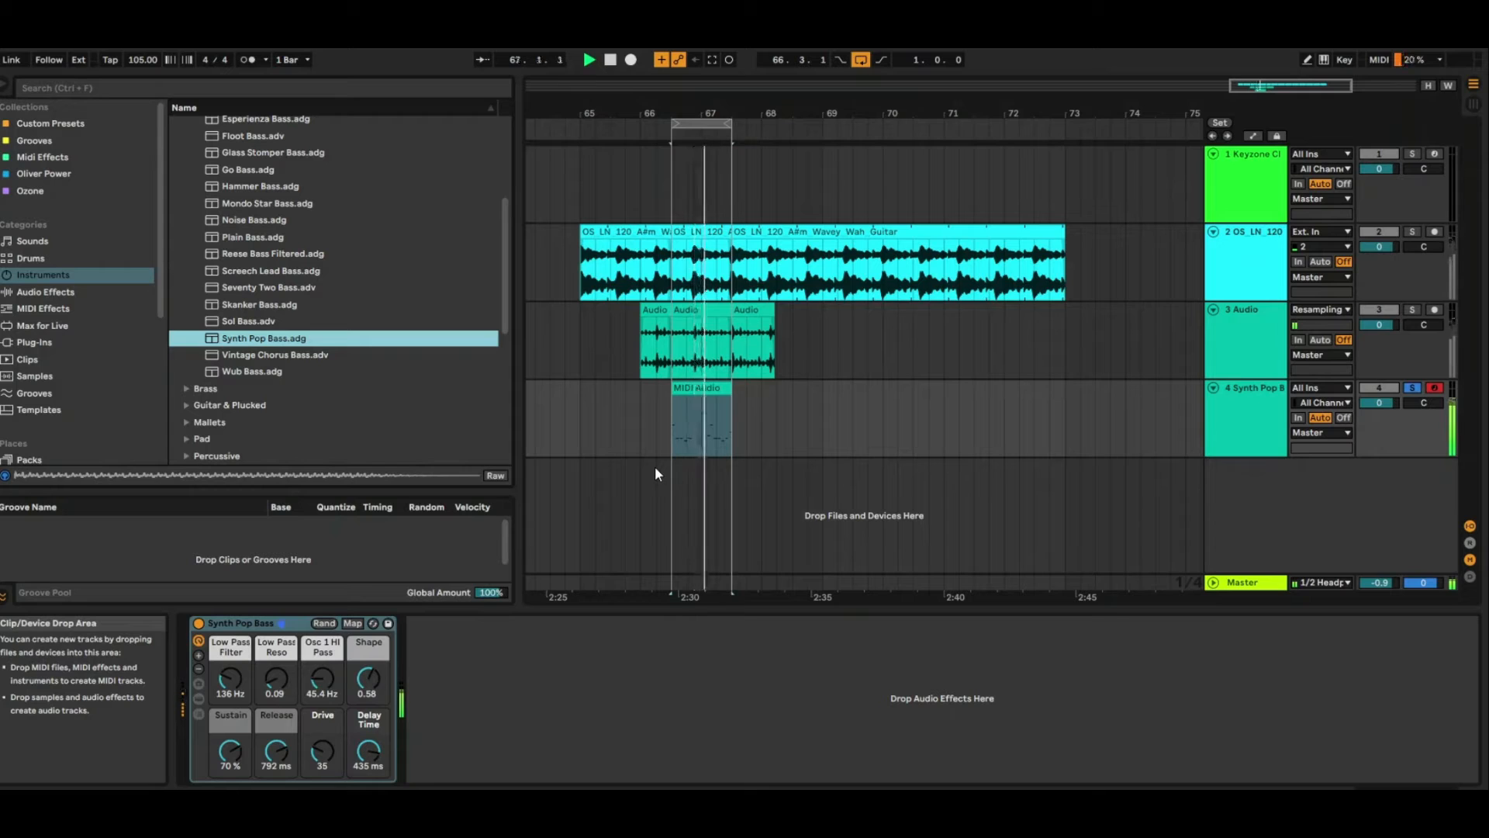
key(space)
Step: Unsolo the bass track, and set its low pass filter to 523 Hz and resonance to 0.15 during playback
mouse_move(231, 687)
mouse_down()
mouse_move(233, 702)
mouse_move(233, 684)
mouse_up()
key(space)
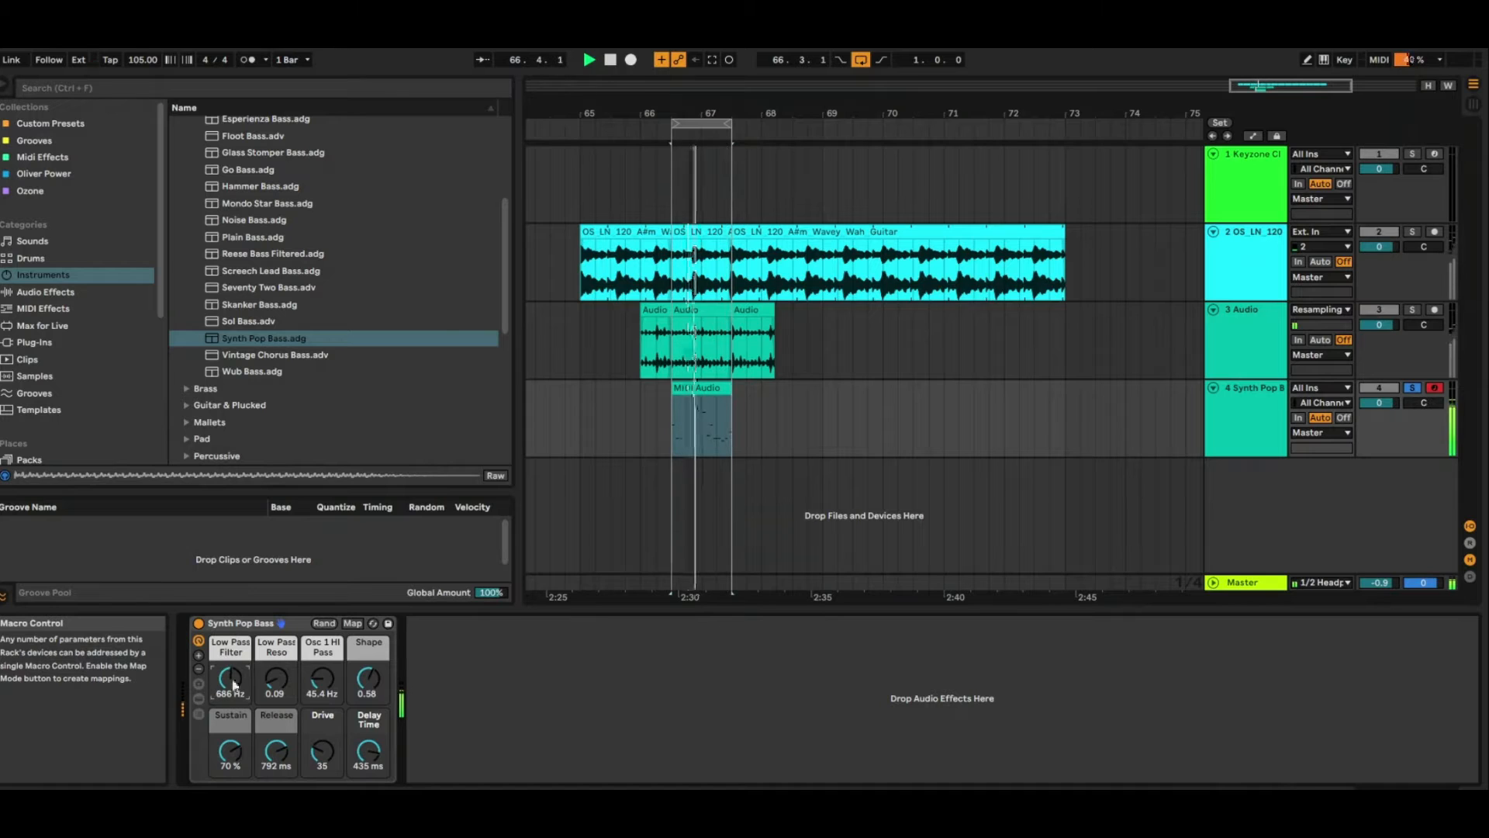
click(1412, 386)
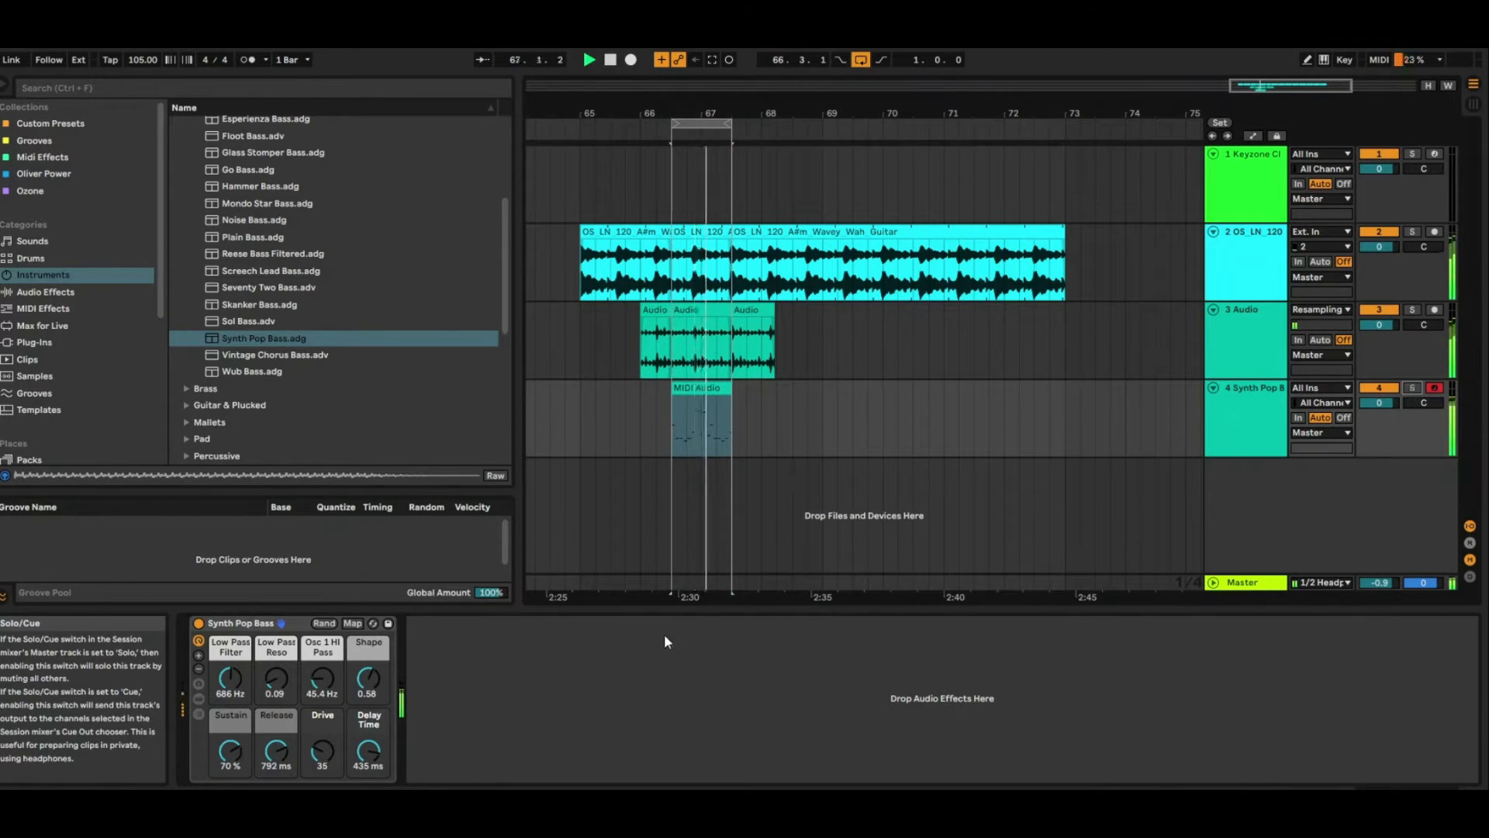
drag(231, 678, 281, 690)
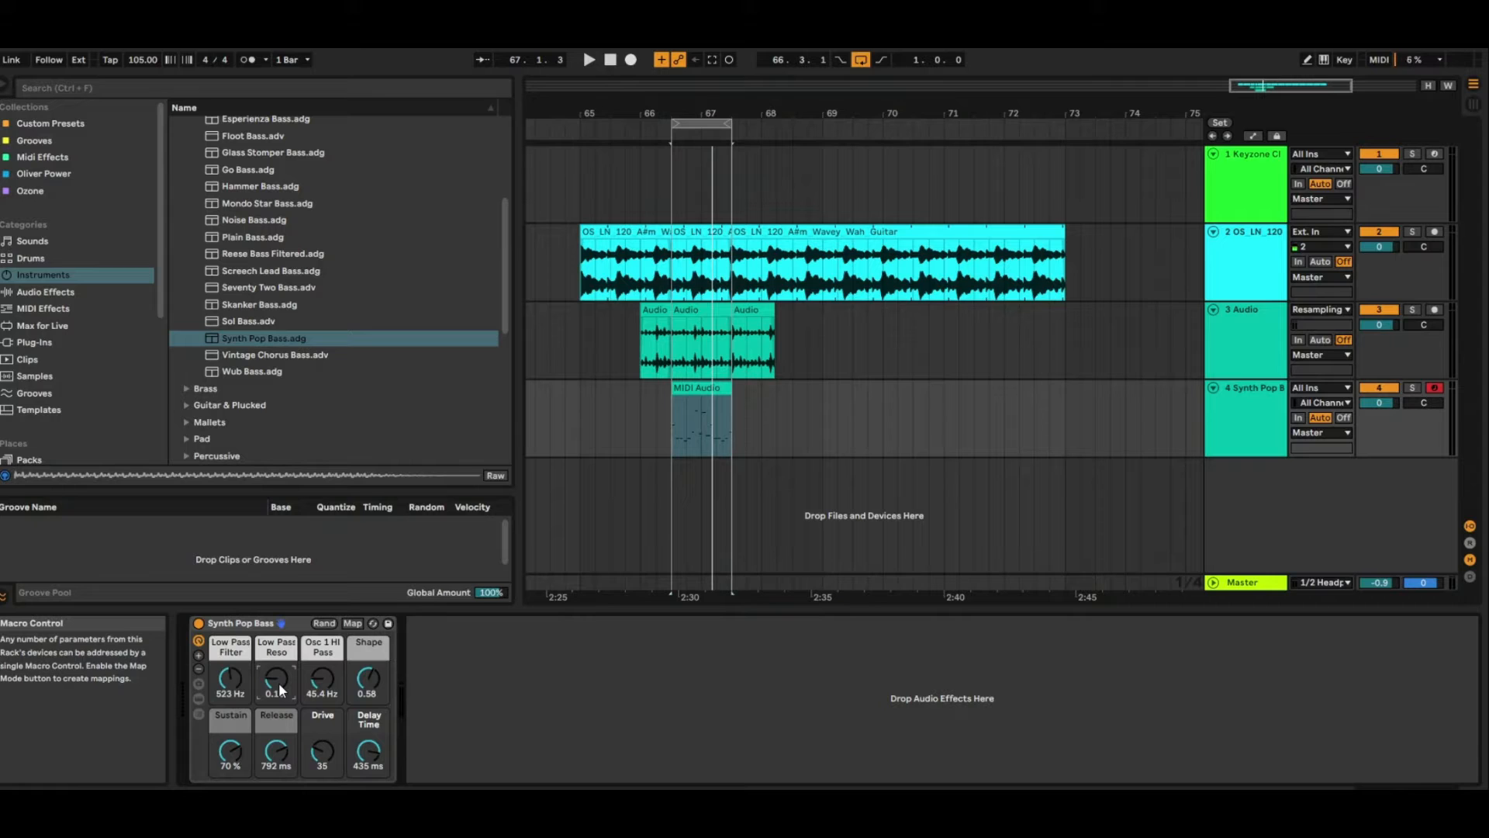
Step: Duplicate the looped bar three times across all tracks, and extend the arrangement loop to four bars for playback
click(699, 124)
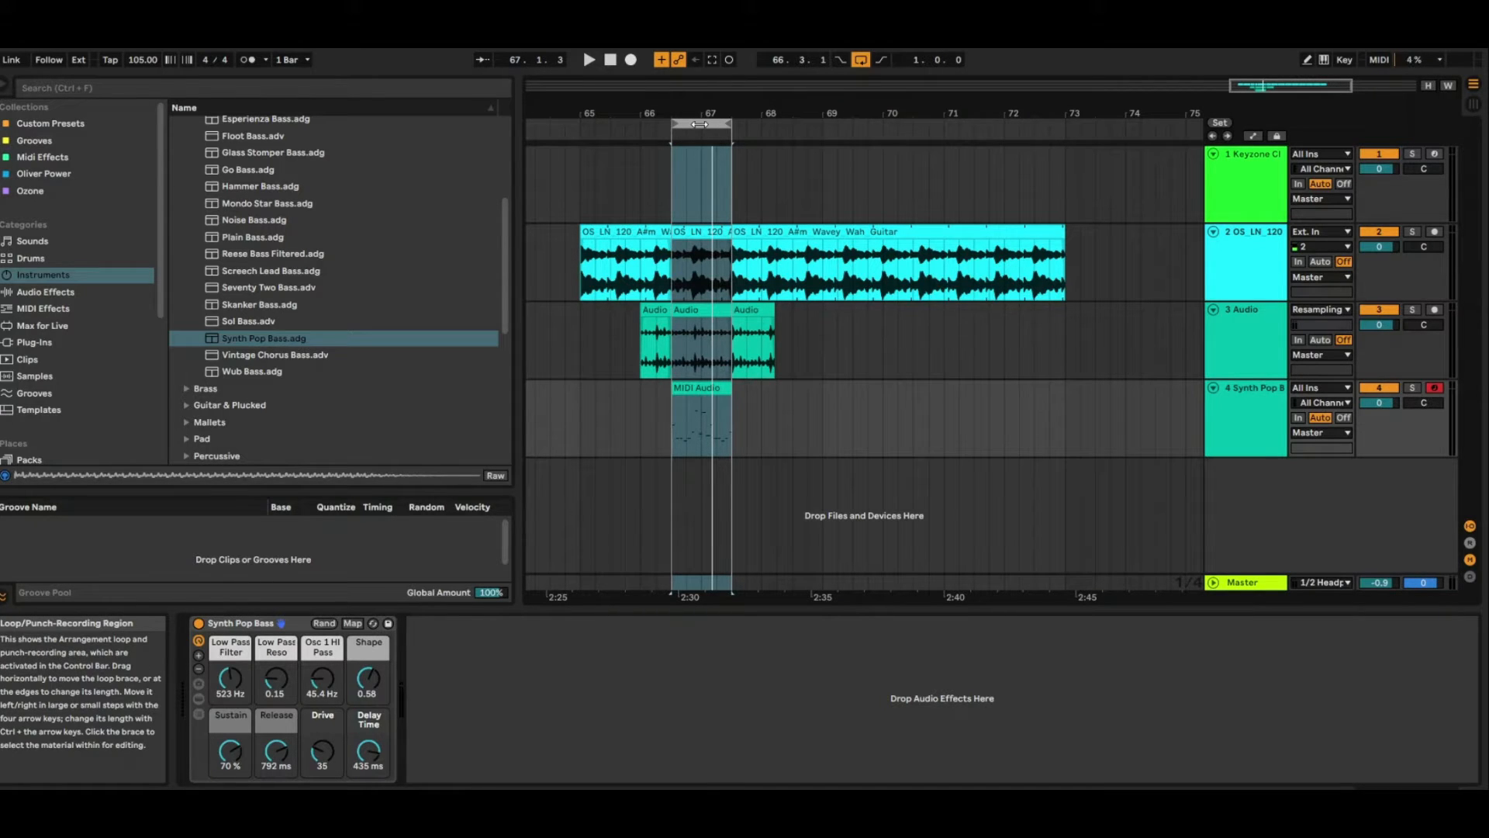
key(ctrl+d)
key(ctrl+d)
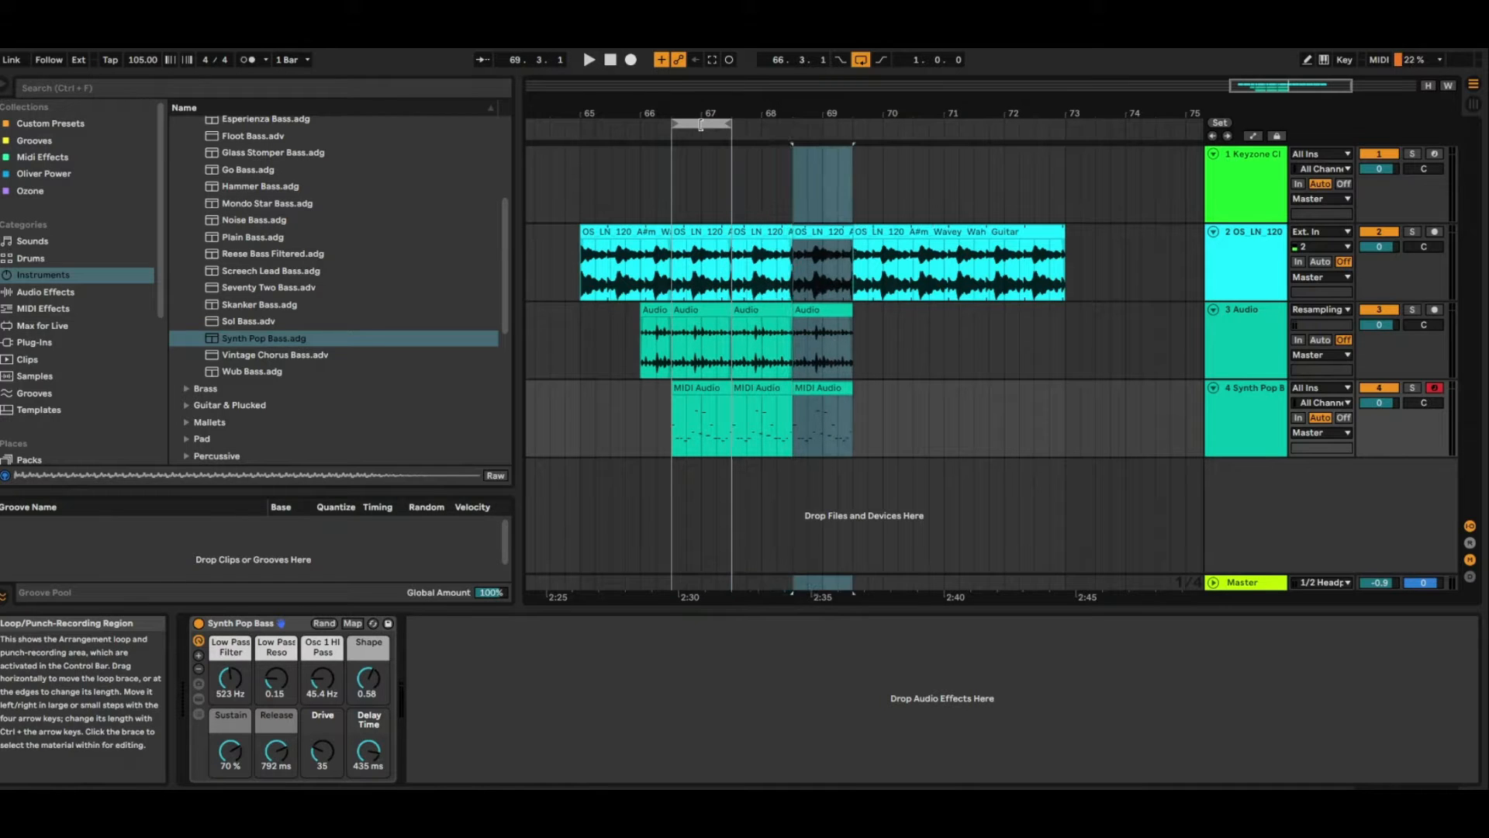
key(ctrl+d)
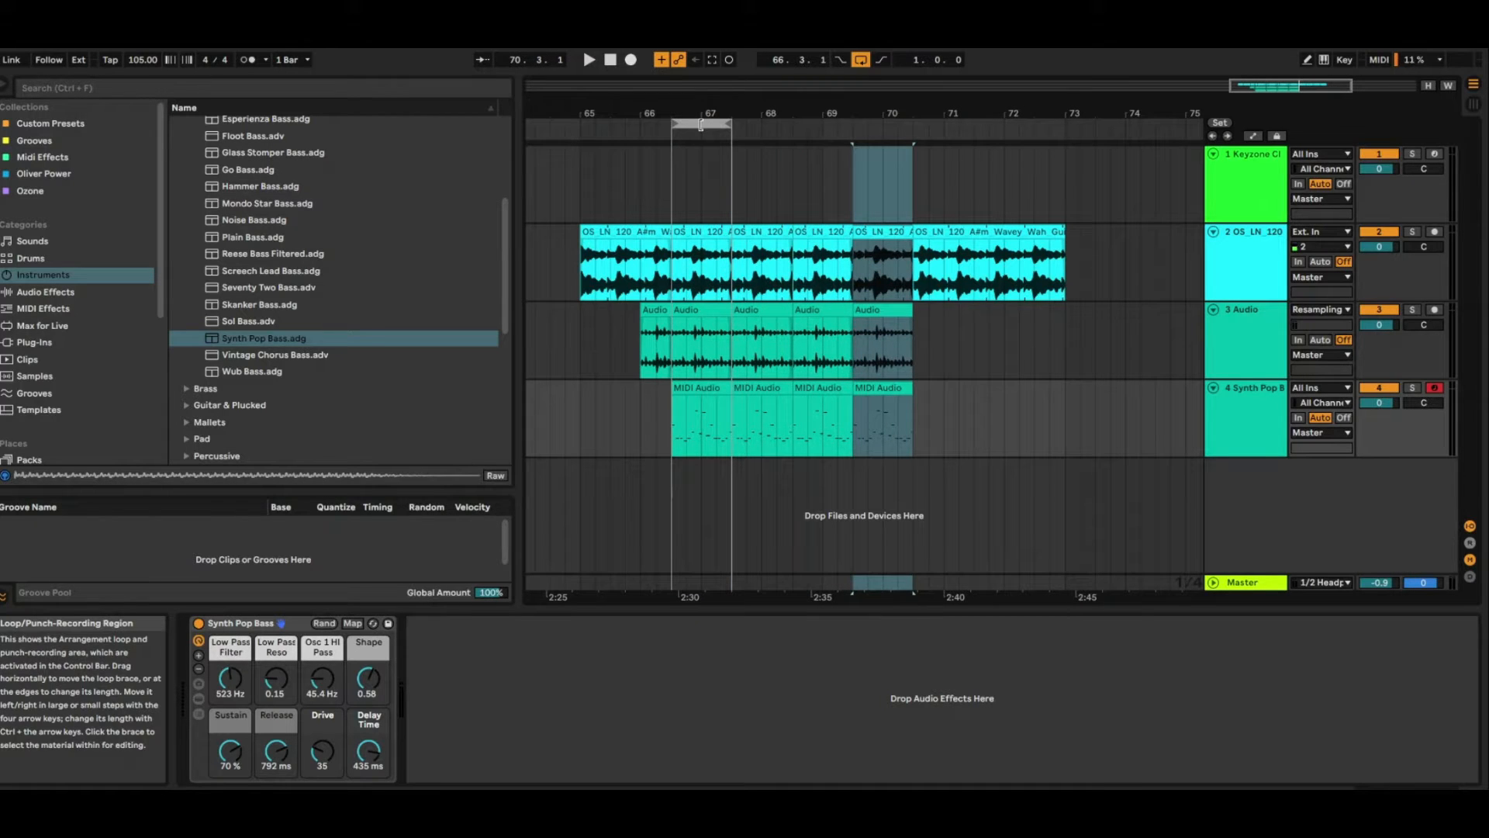
drag(729, 125, 909, 158)
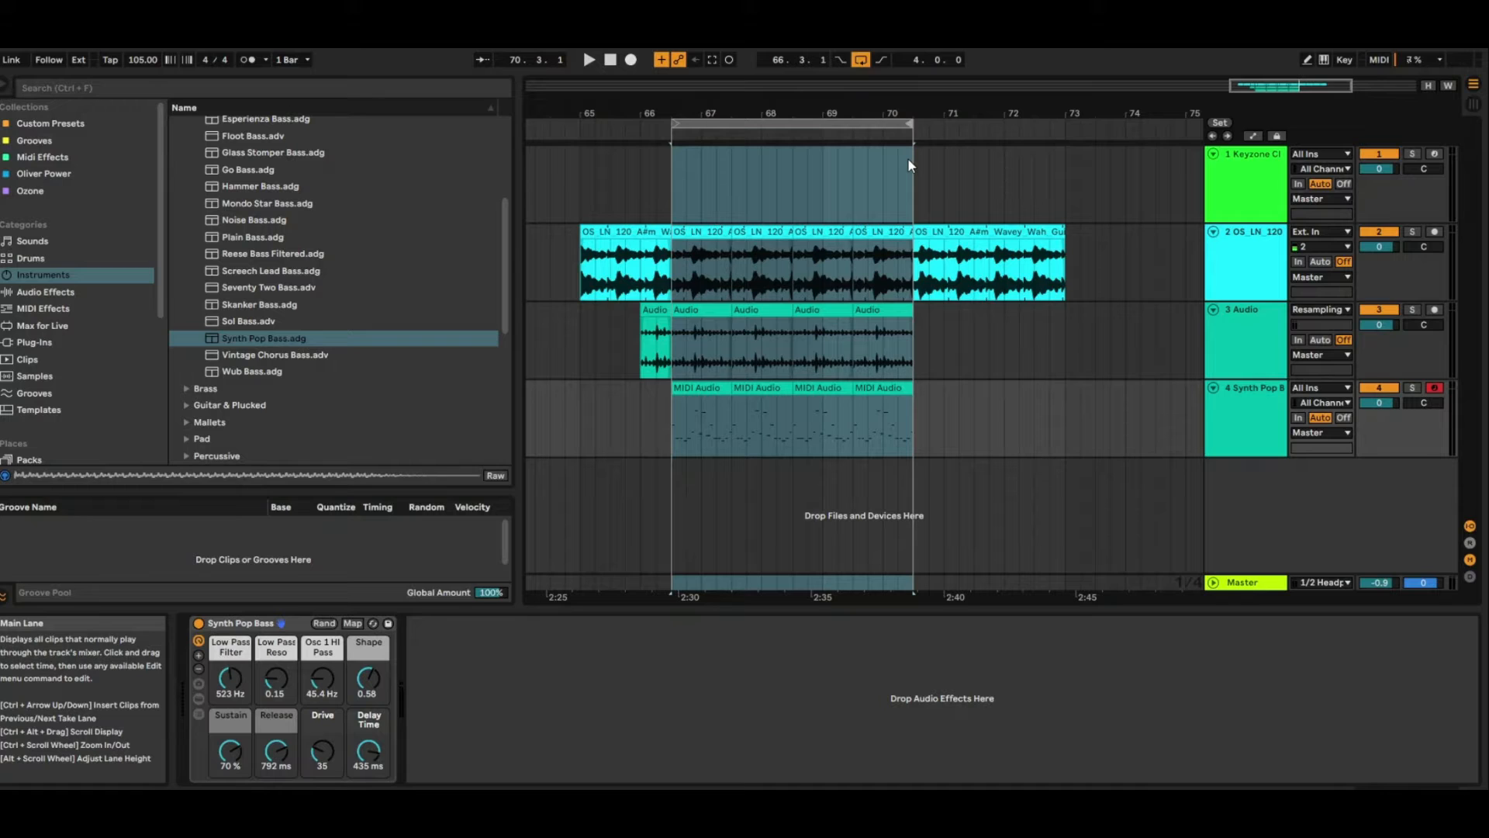
key(space)
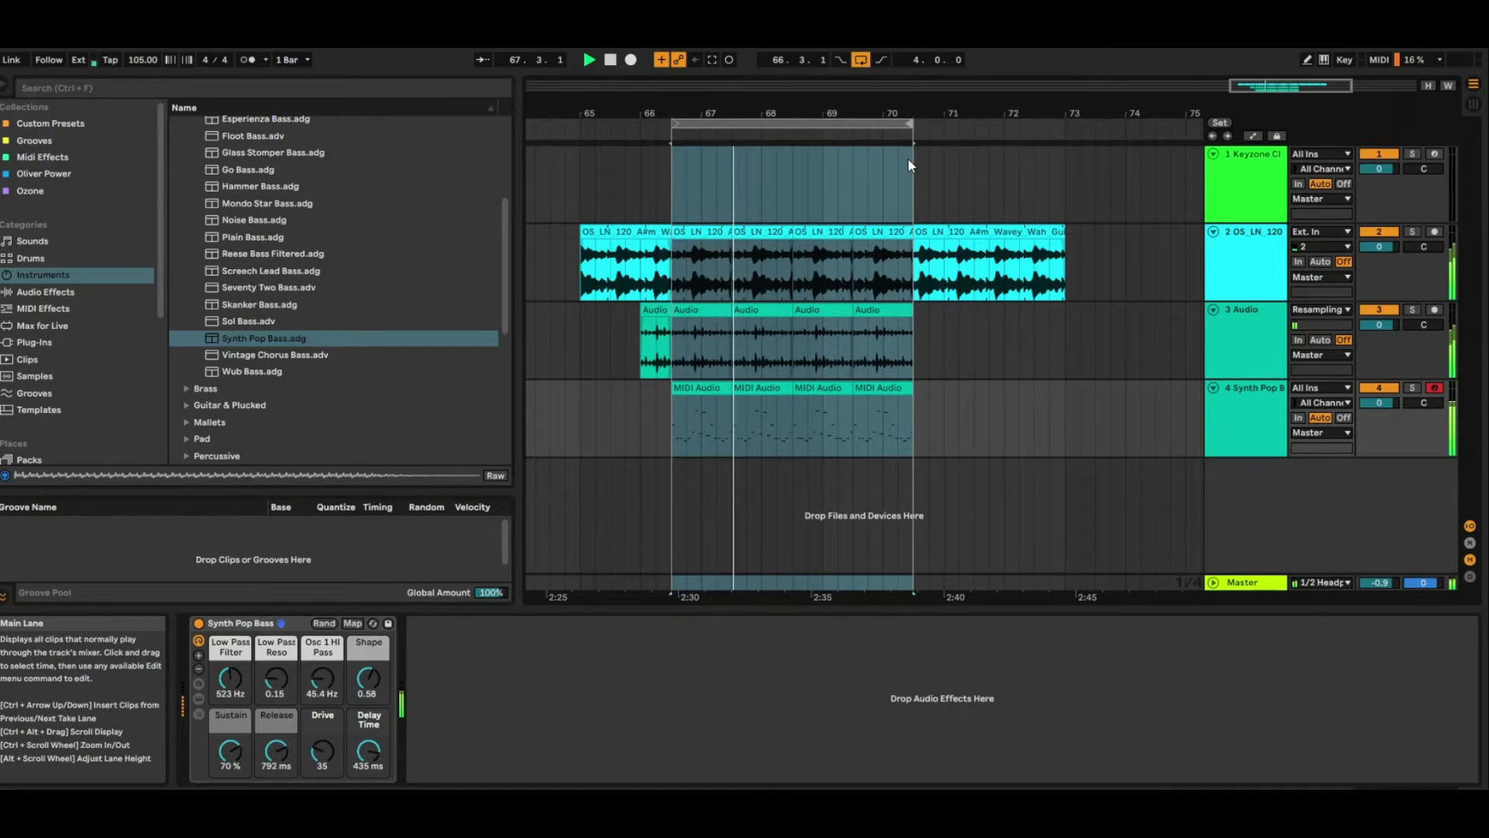
Step: Duplicate the four-bar section of the guitar, resampled audio and bass tracks, and extend the arrangement loop to eight bars
click(683, 389)
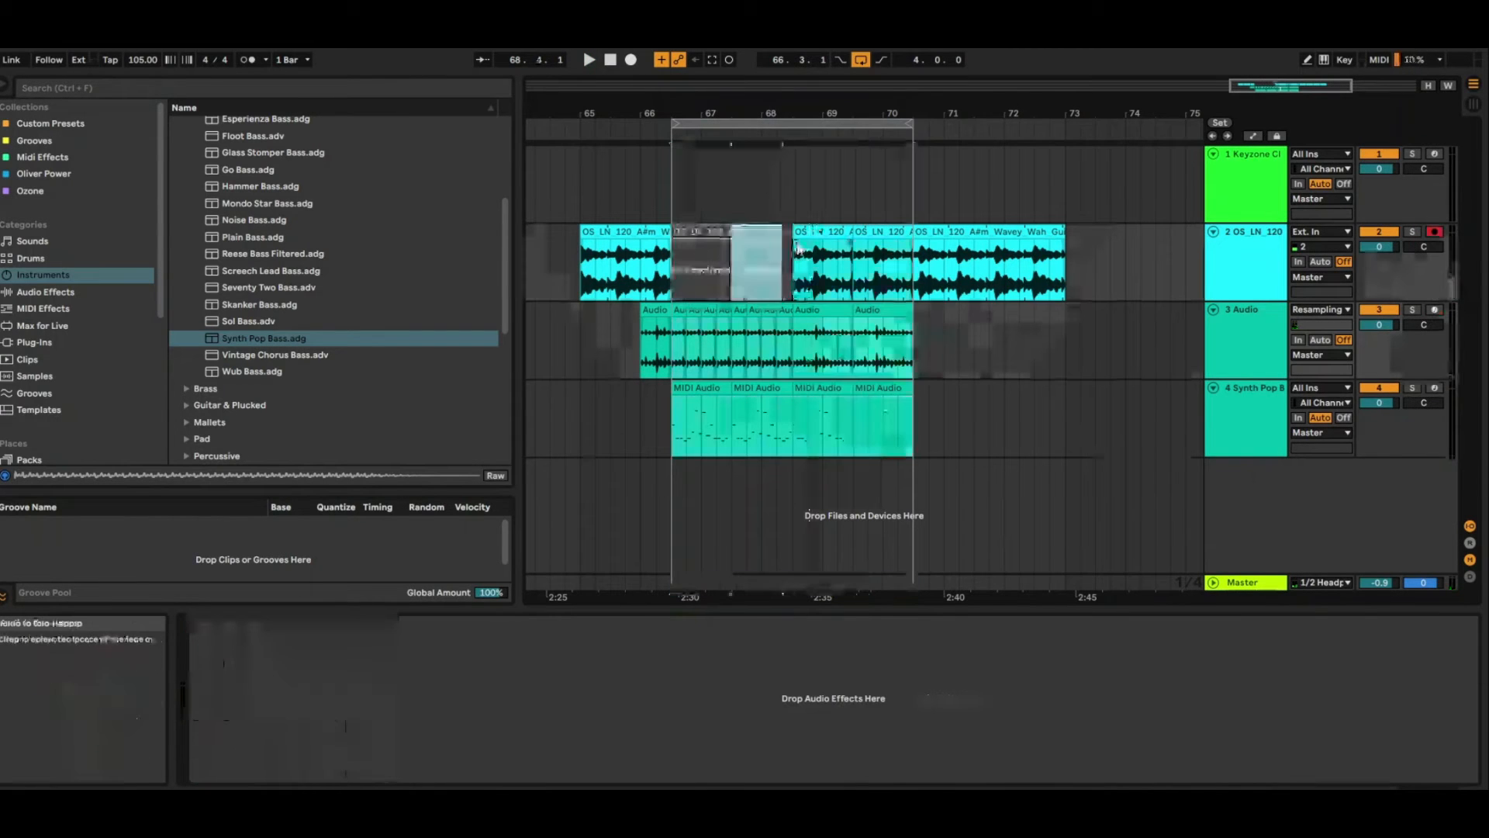
click(704, 232)
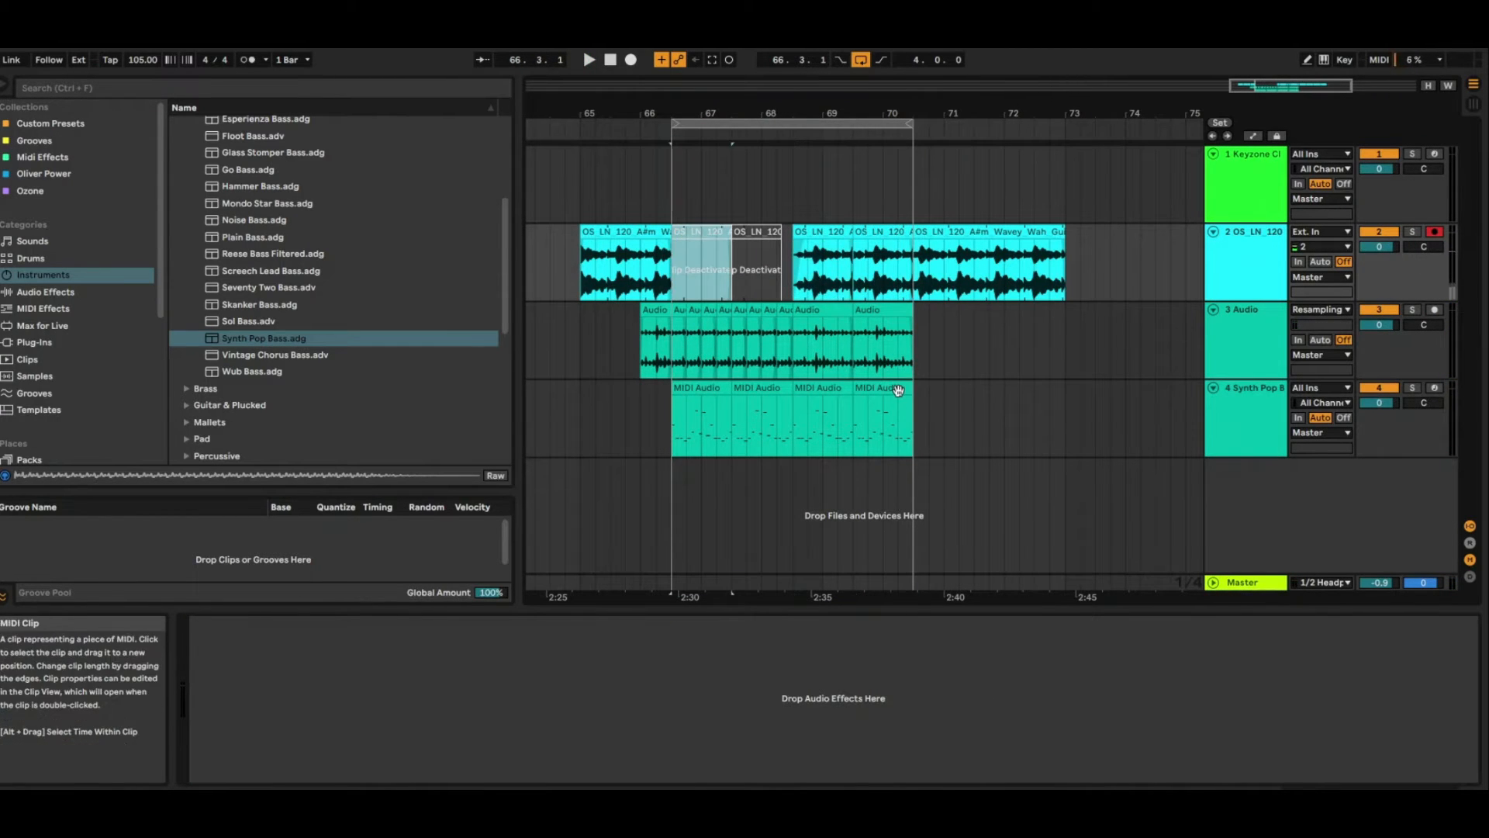
shift+click(901, 388)
key(ctrl+d)
drag(910, 123, 1153, 124)
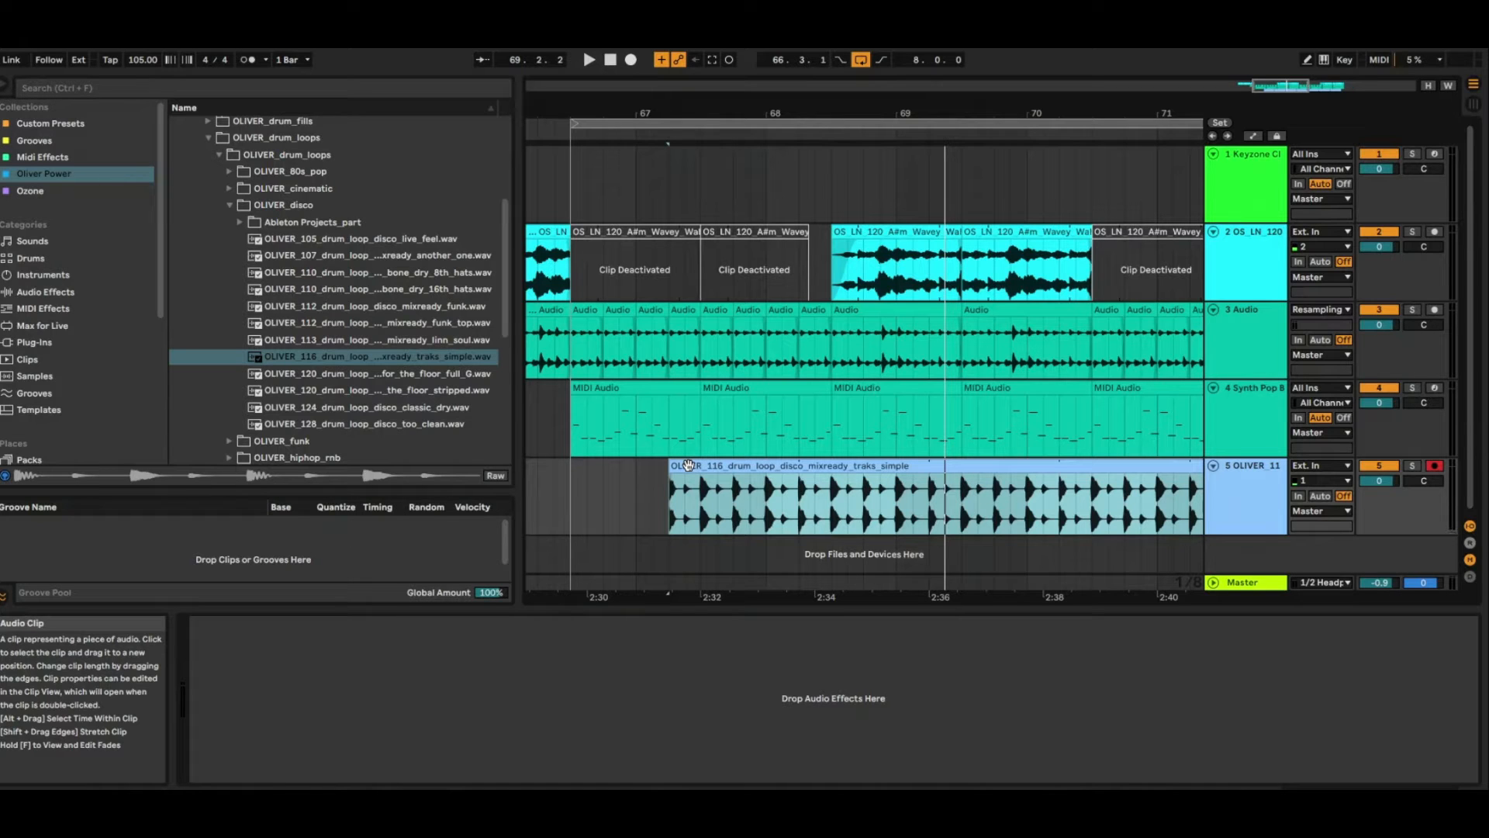
Step: Move the disco drum loop clip to start at 67.3.1, and play it against the other tracks
drag(688, 464, 720, 462)
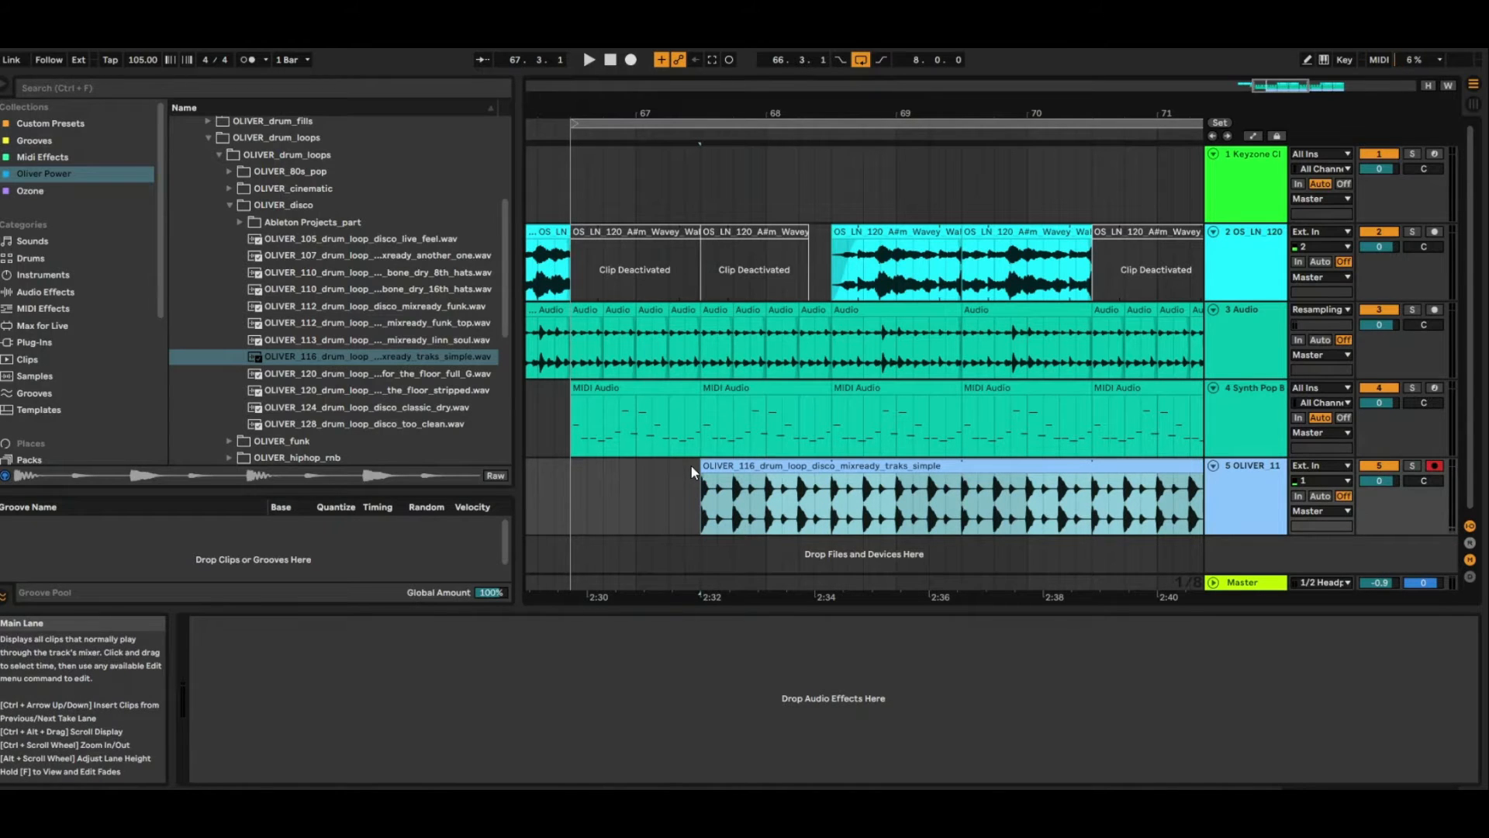
key(space)
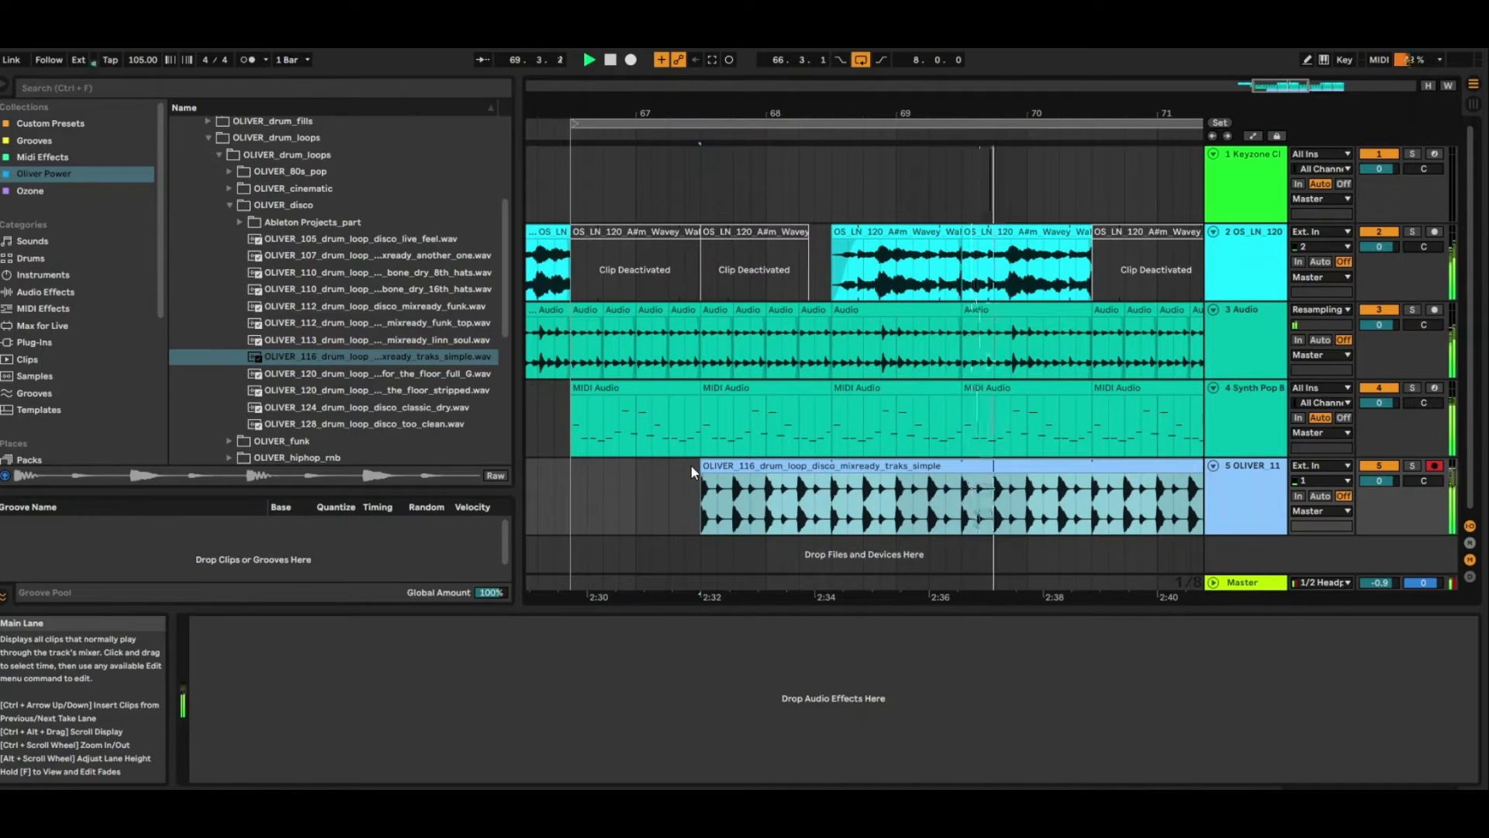
key(space)
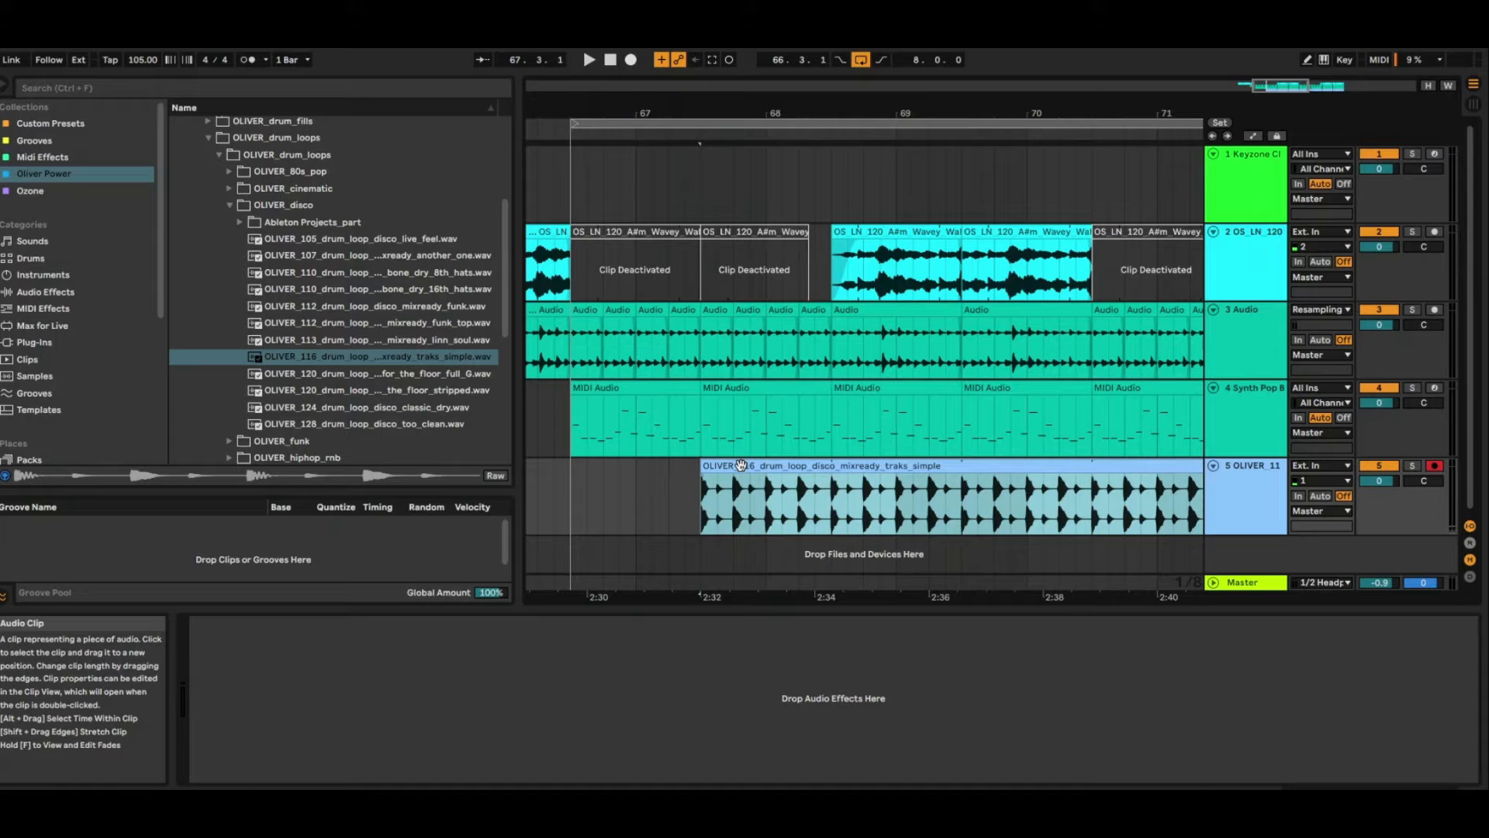
Step: Nudge the drum loop clip to start at 67.4.1, and check its timing by playing from 67.3.1
key(Right)
key(Right)
click(700, 472)
key(space)
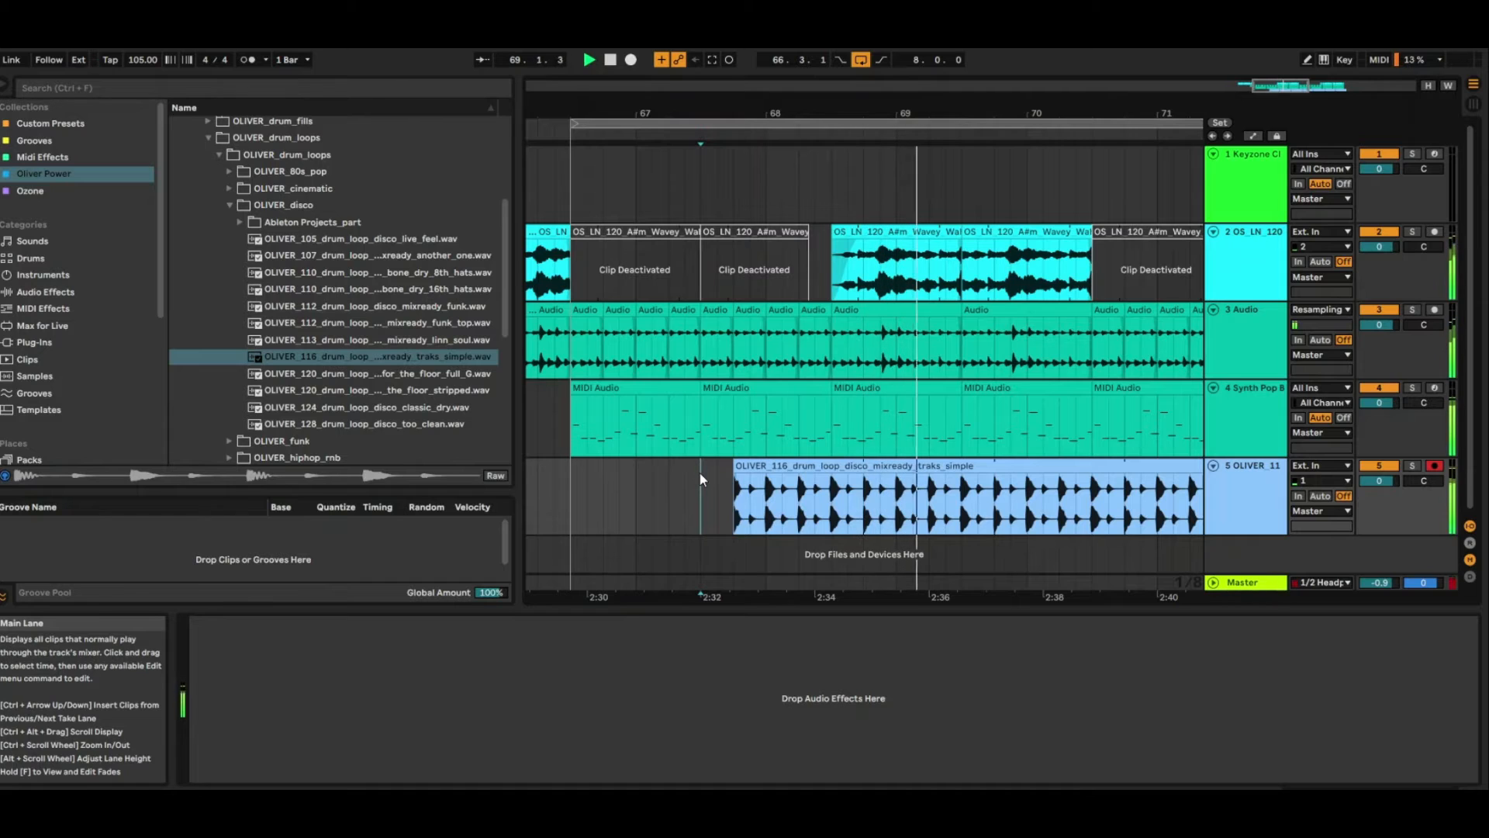
key(space)
click(746, 465)
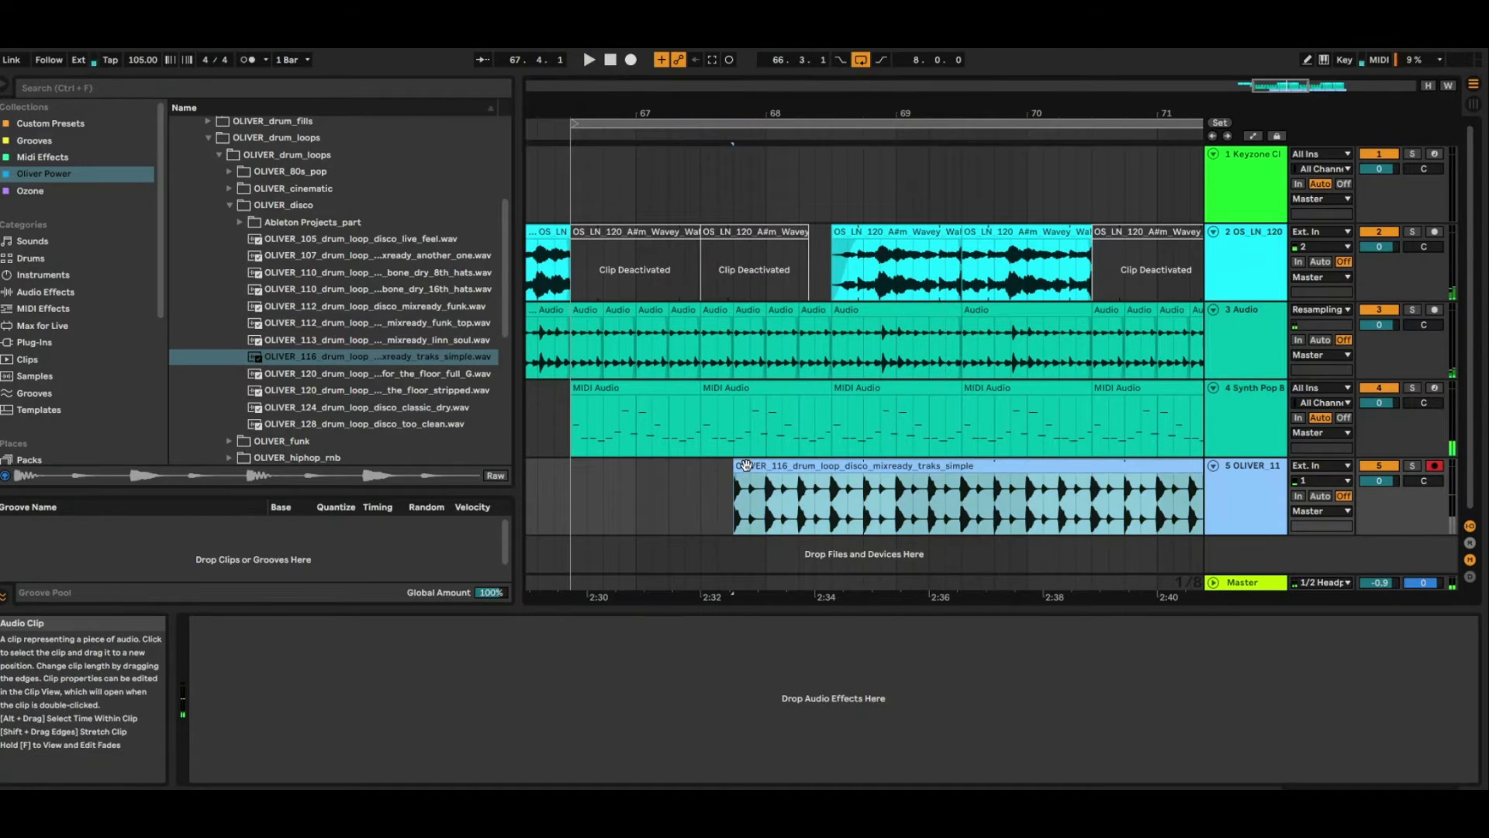
Step: Nudge the disco drum loop clip to start at 68.3.1 and check its timing in playback
key(Right)
key(space)
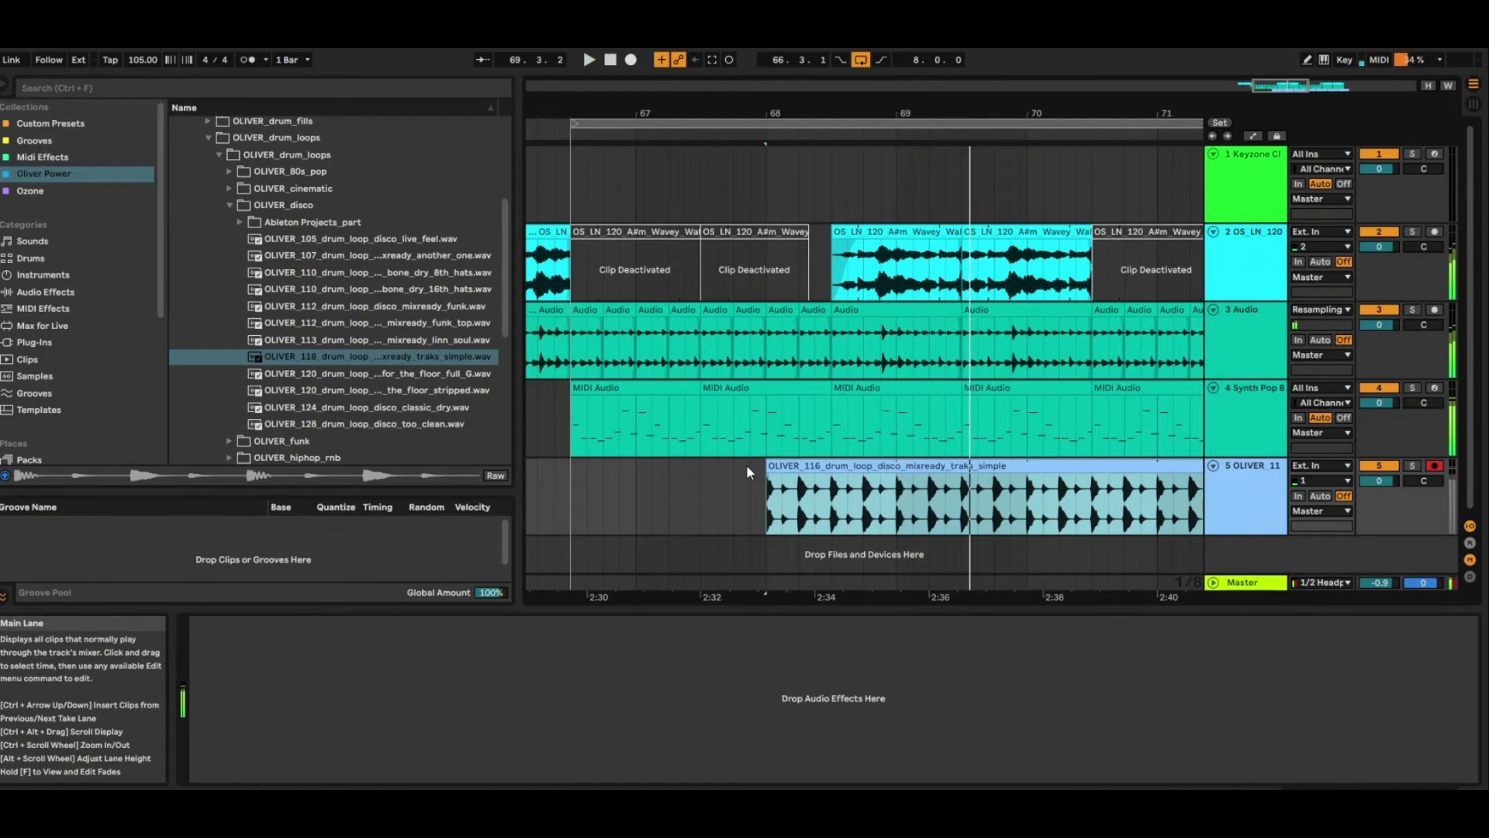
key(Right)
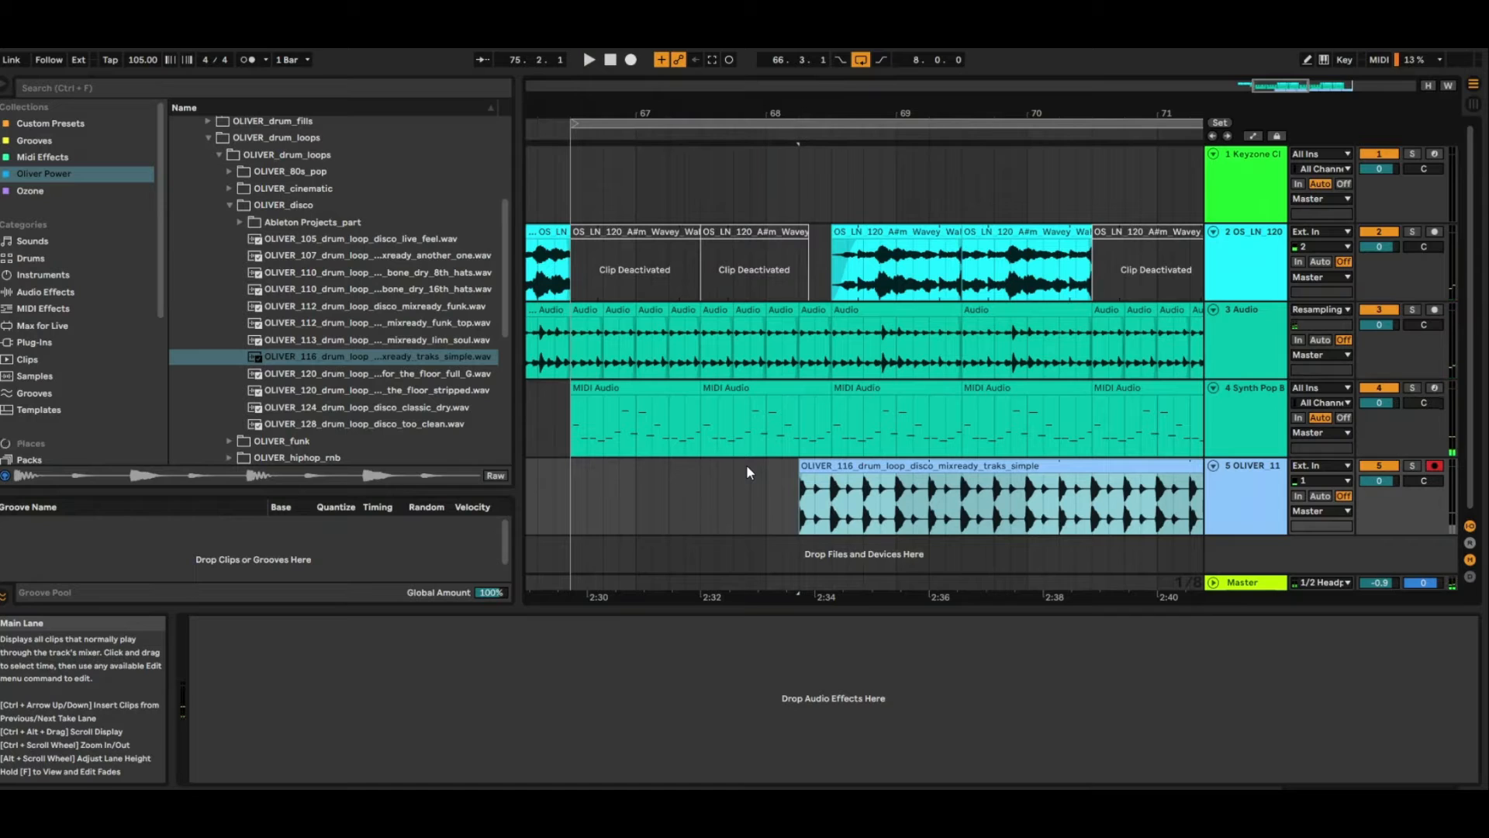
key(Right)
key(Right)
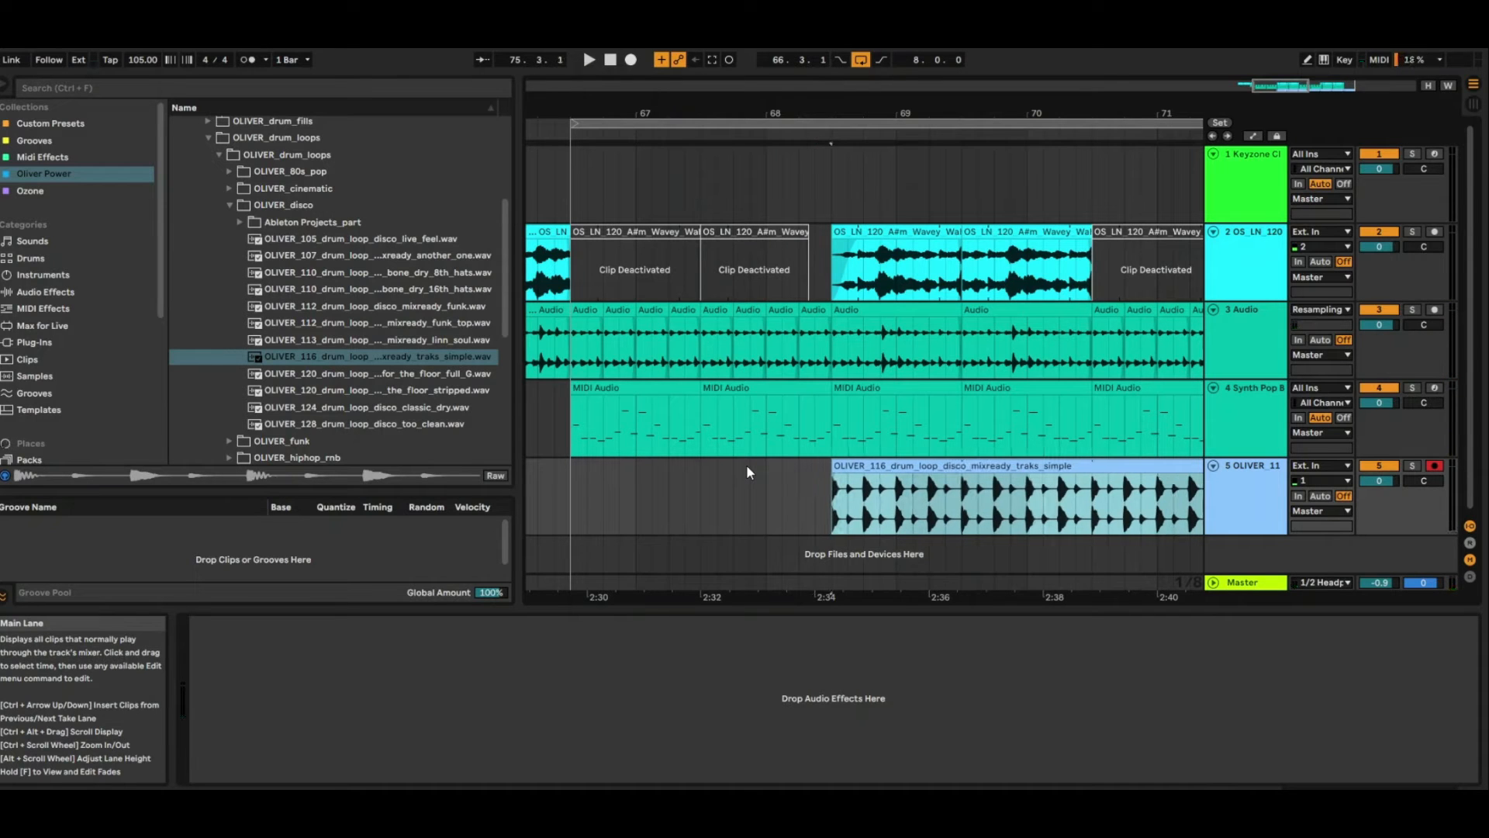
key(space)
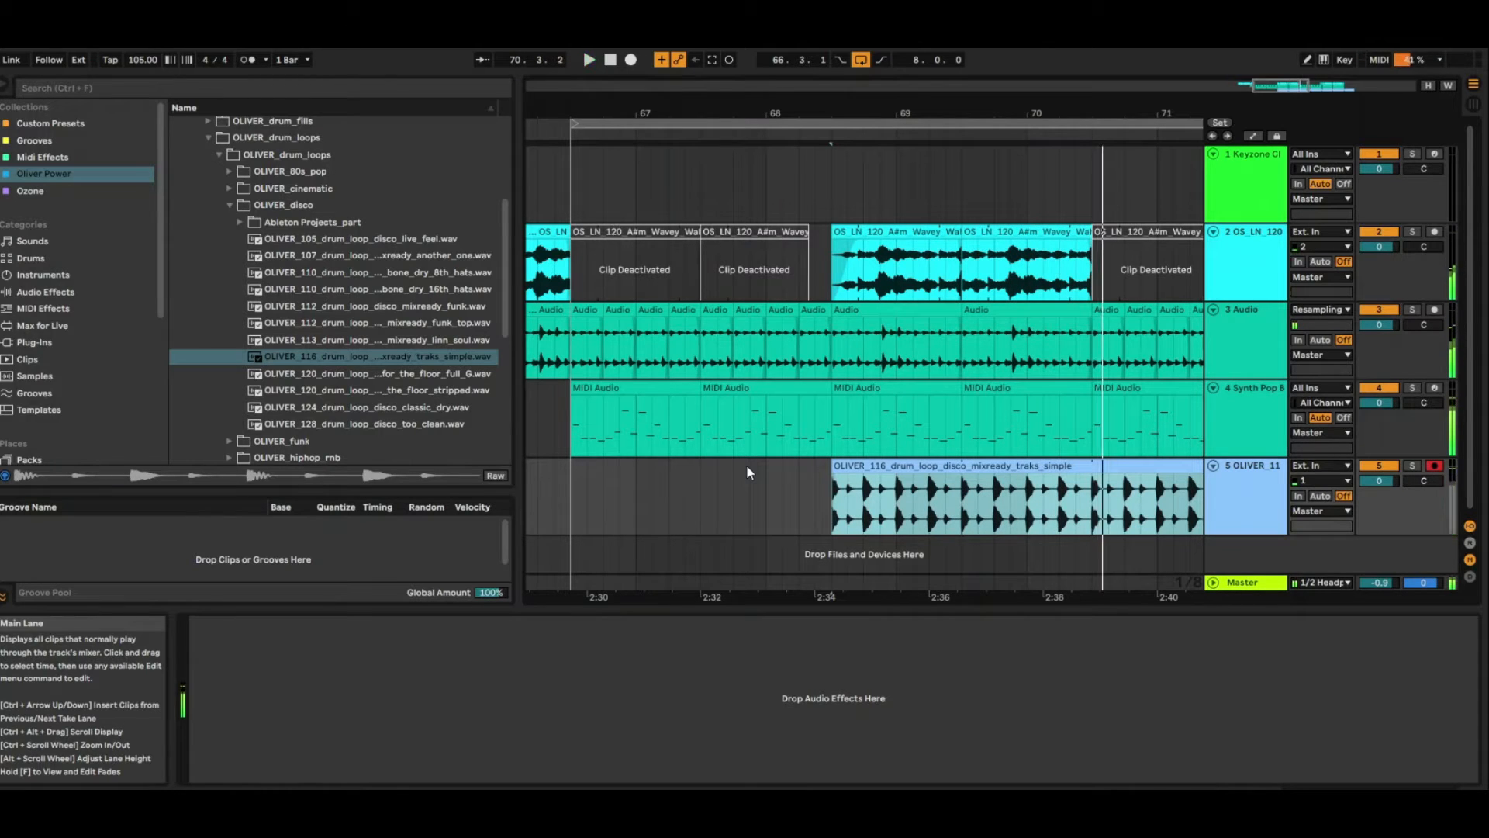
Step: Automate the Synth Pop Bass Low Pass Filter to rise until 68.3.1, drop there, and climb again until 74.3.1, and play it back
click(1273, 408)
drag(236, 683, 236, 681)
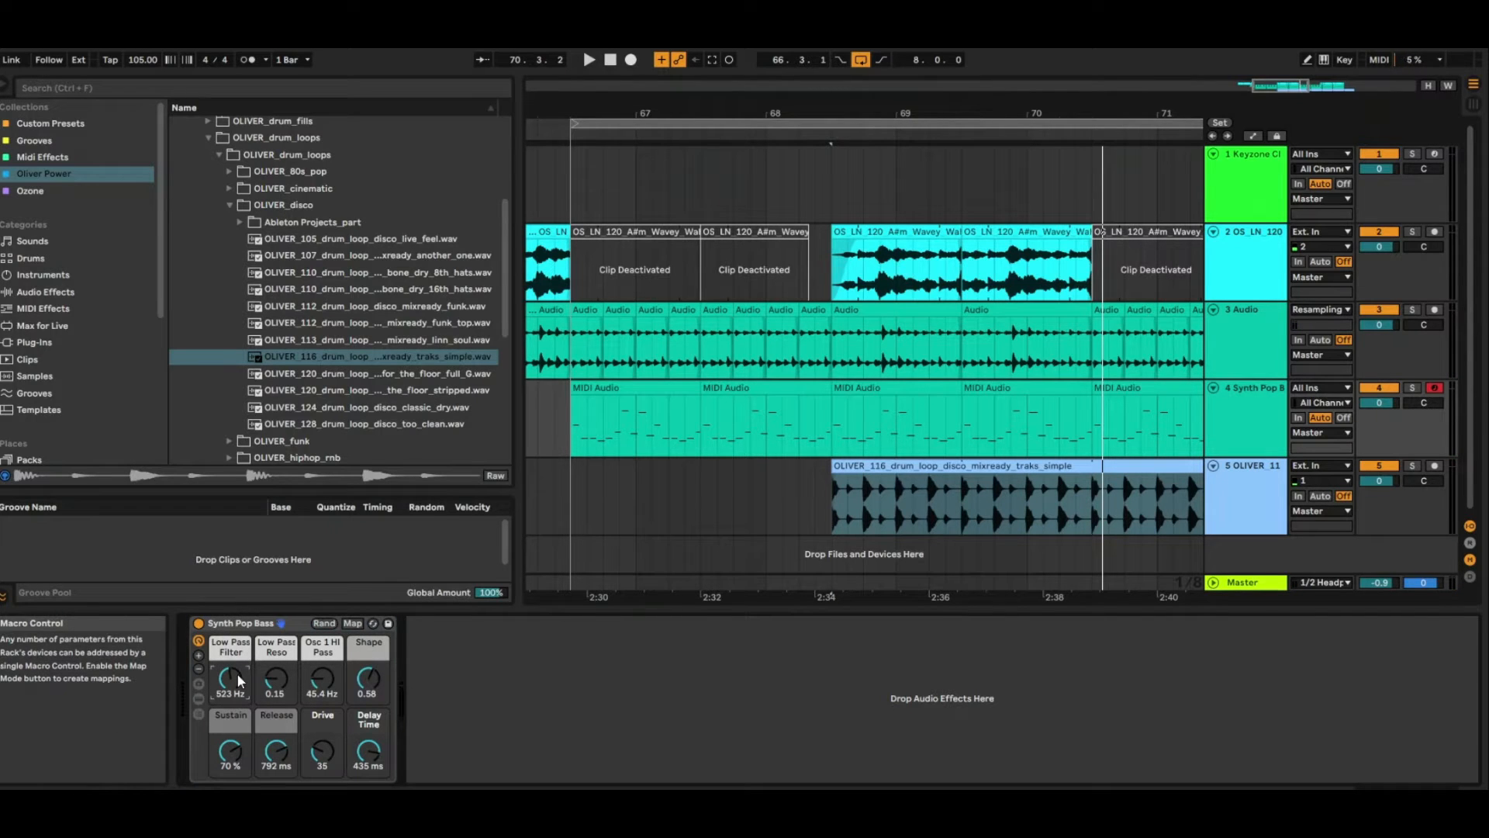
key(a)
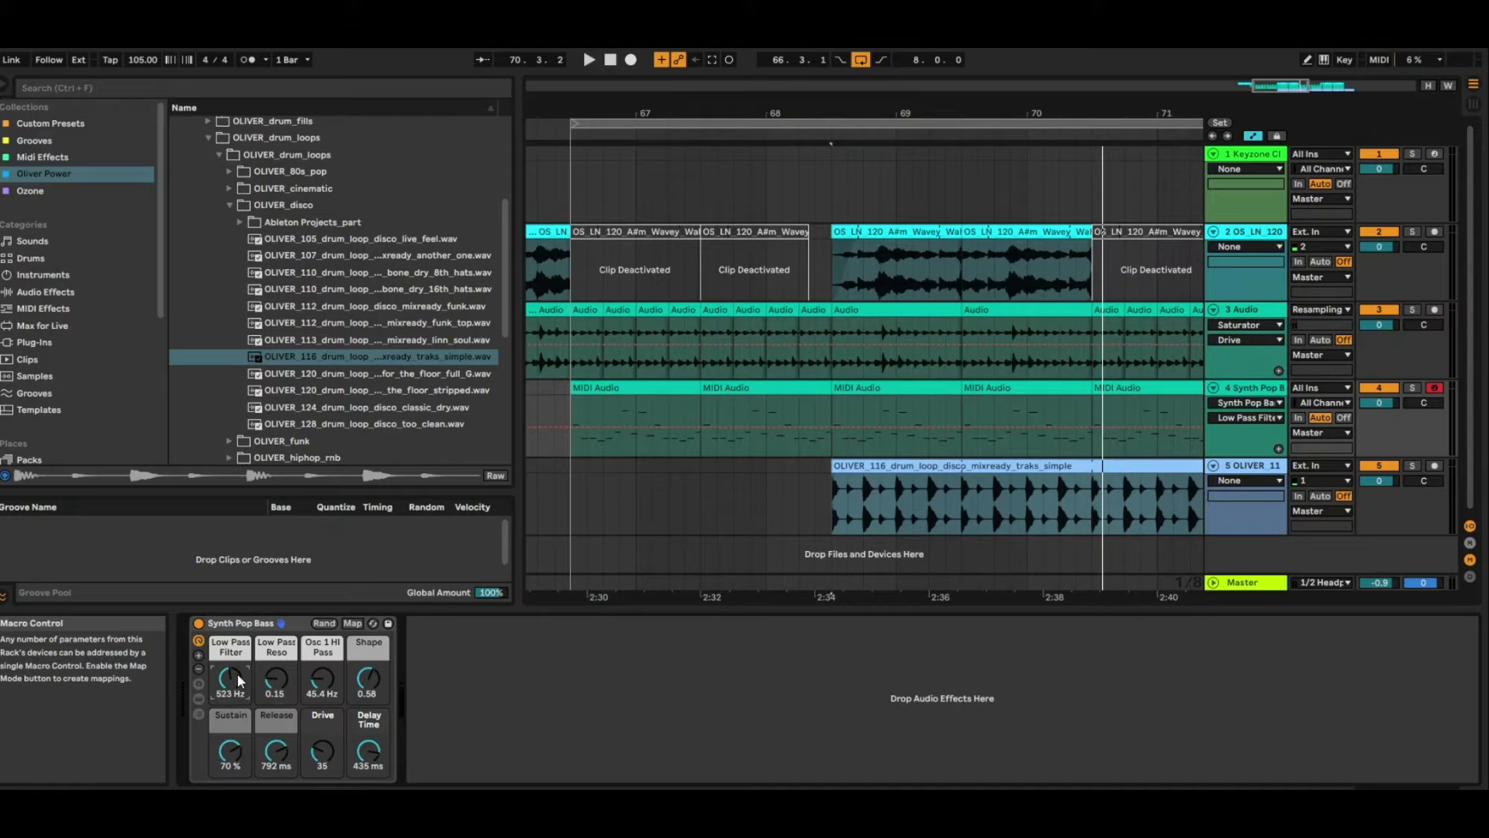
click(833, 426)
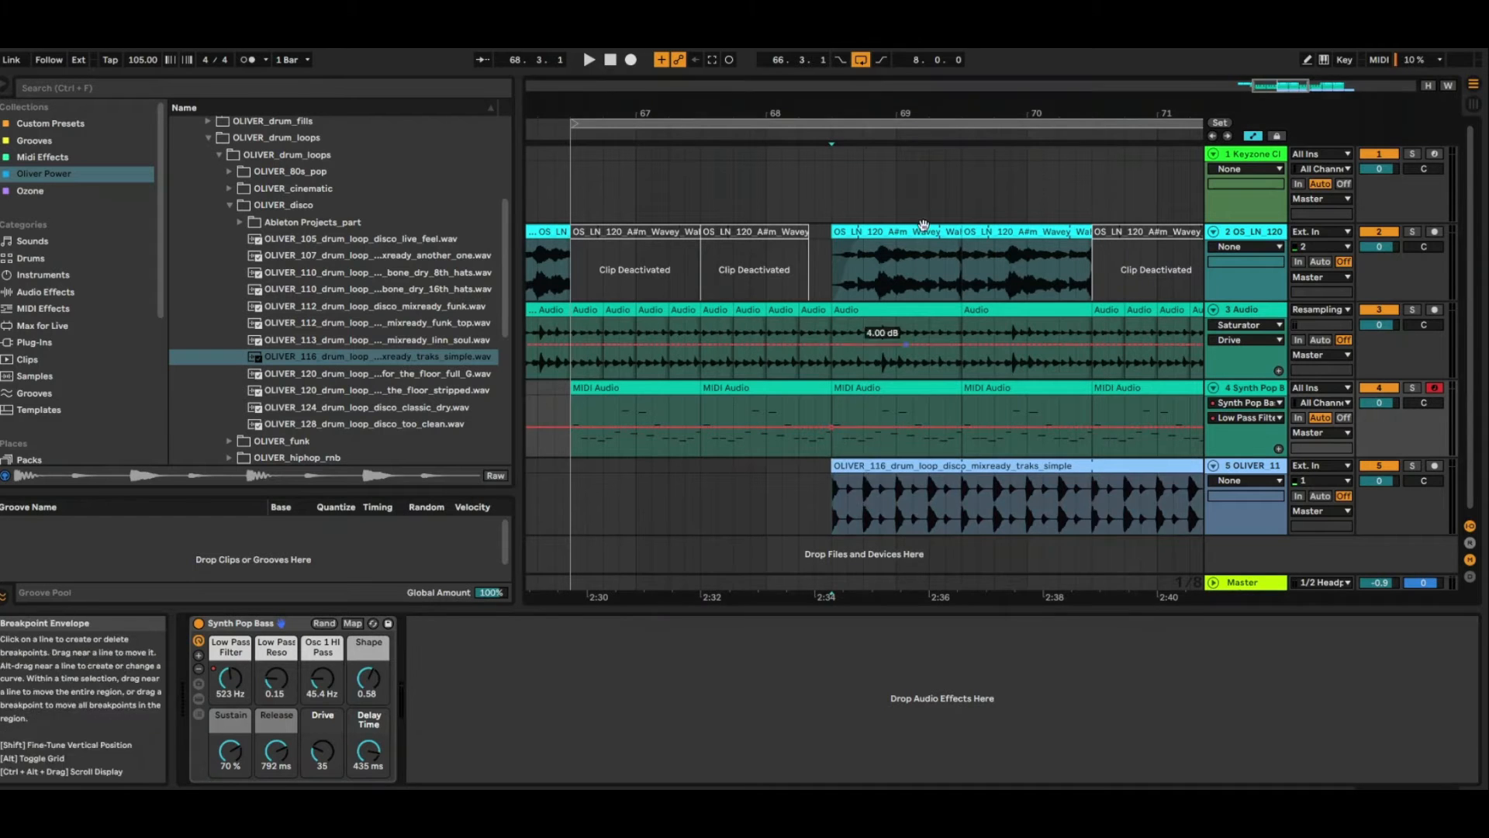
scroll(904, 346, down, 5)
drag(854, 428, 854, 443)
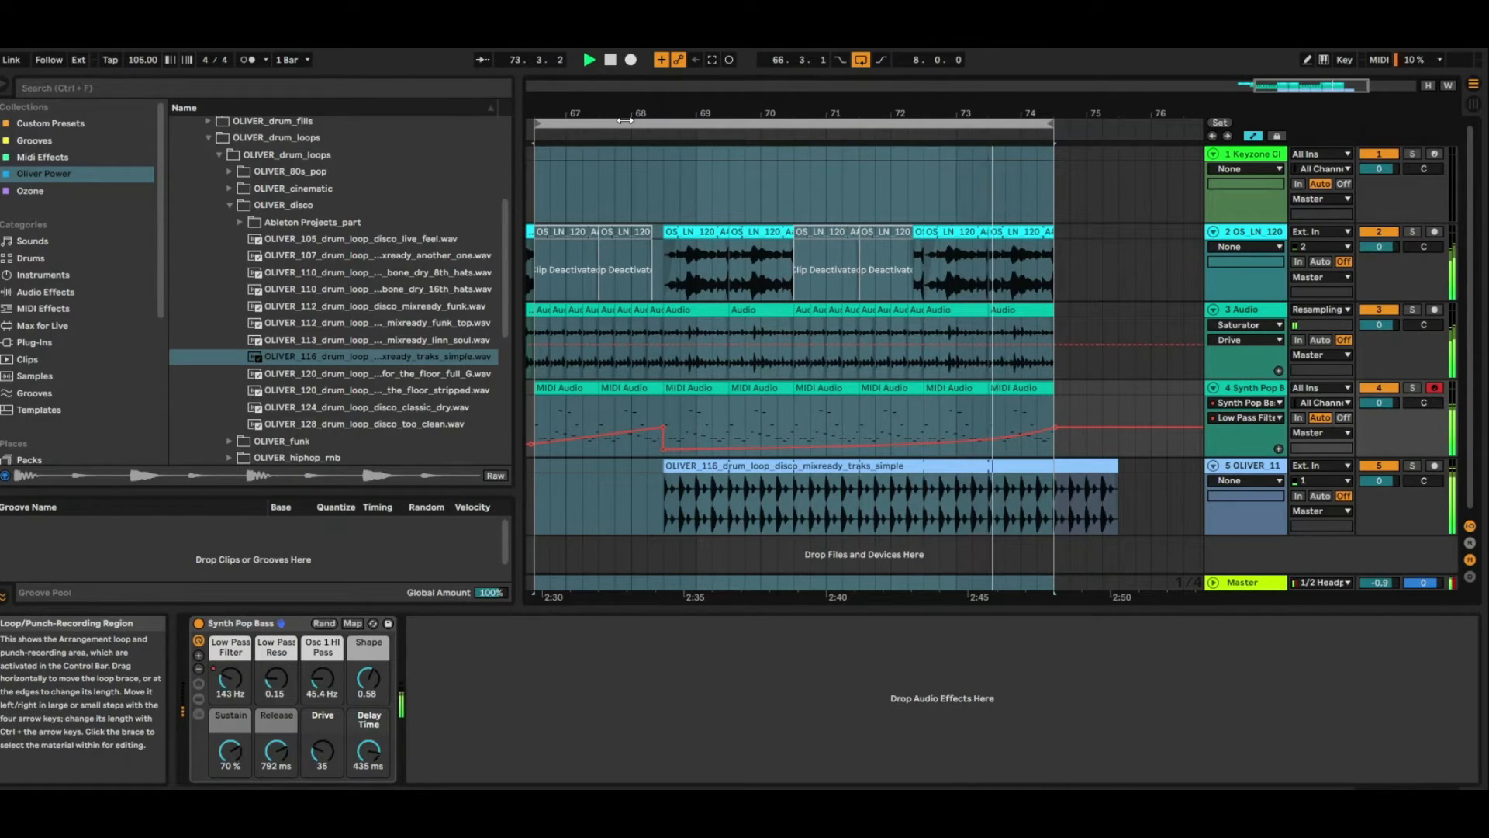
key(space)
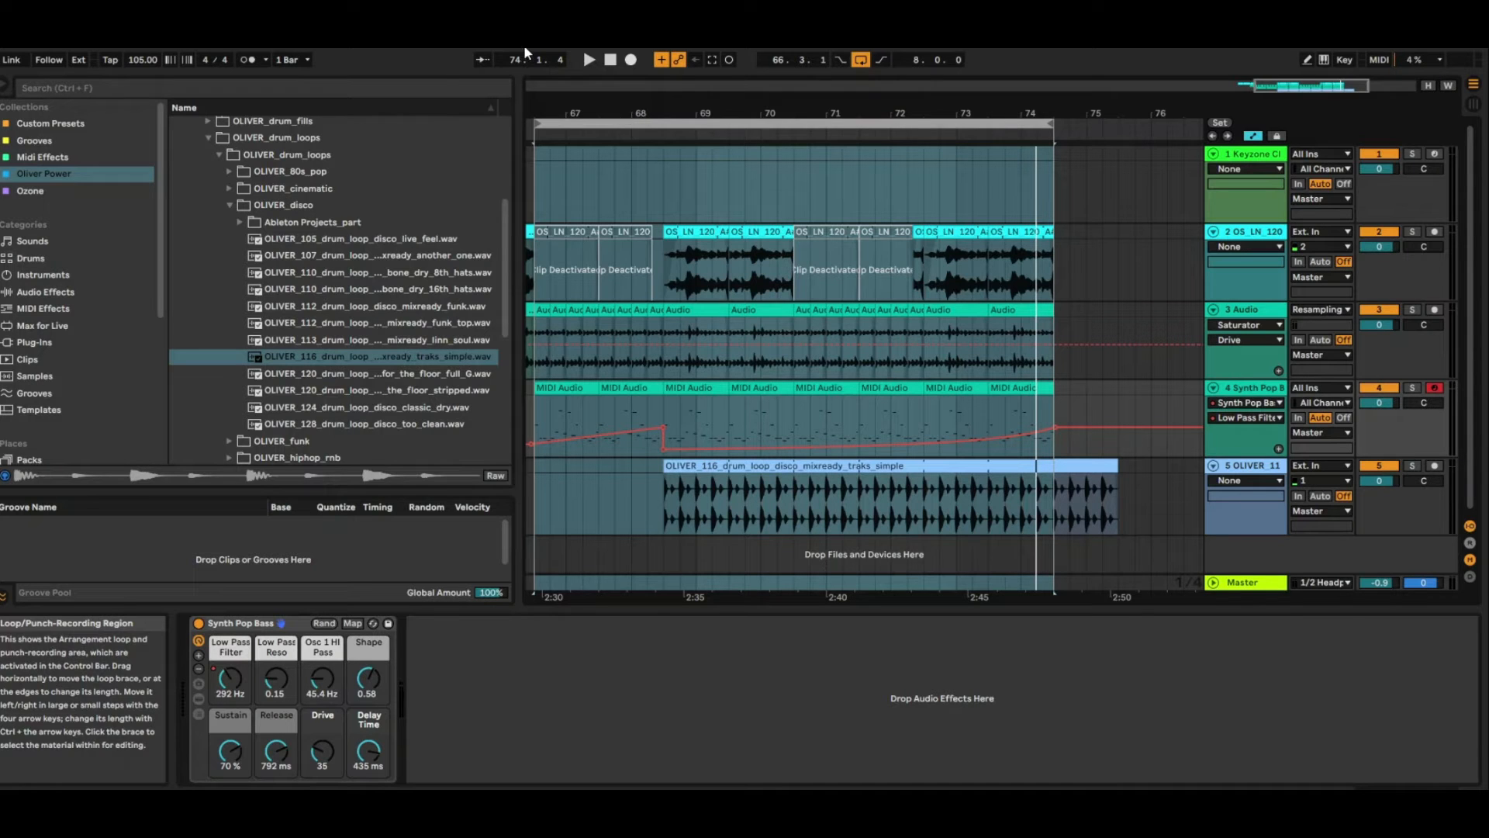
Step: Search the plug-ins for "kick" and add Kickstart 2 to the Synth Pop Bass and guitar tracks
key(ctrl+f)
text(kick)
click(46, 340)
drag(227, 177, 1245, 389)
click(496, 82)
click(498, 90)
click(499, 90)
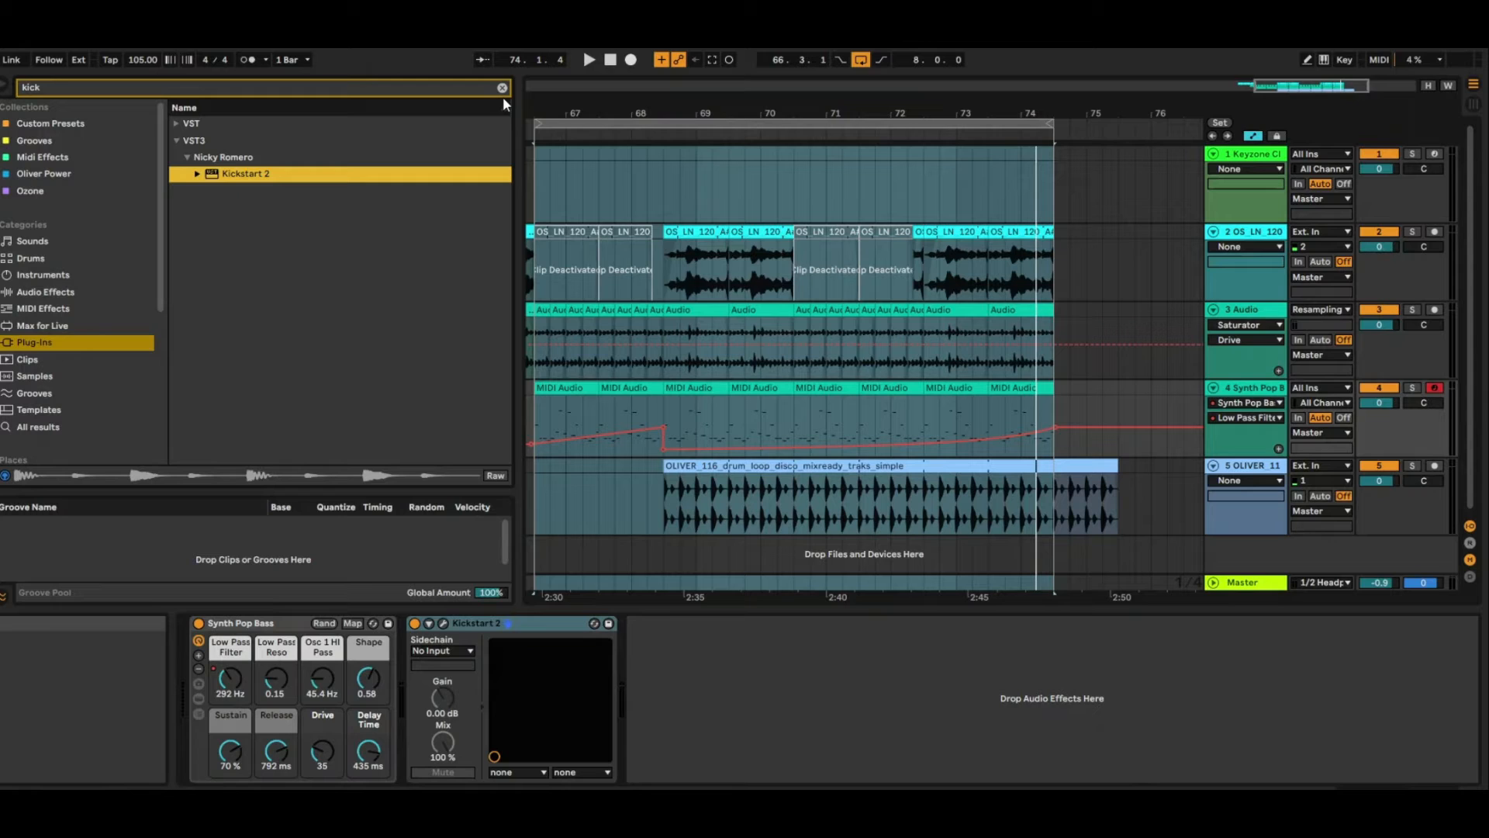
Step: Play the section and remove the short guitar clip sliver just before 72.3.1 on track 2
click(630, 137)
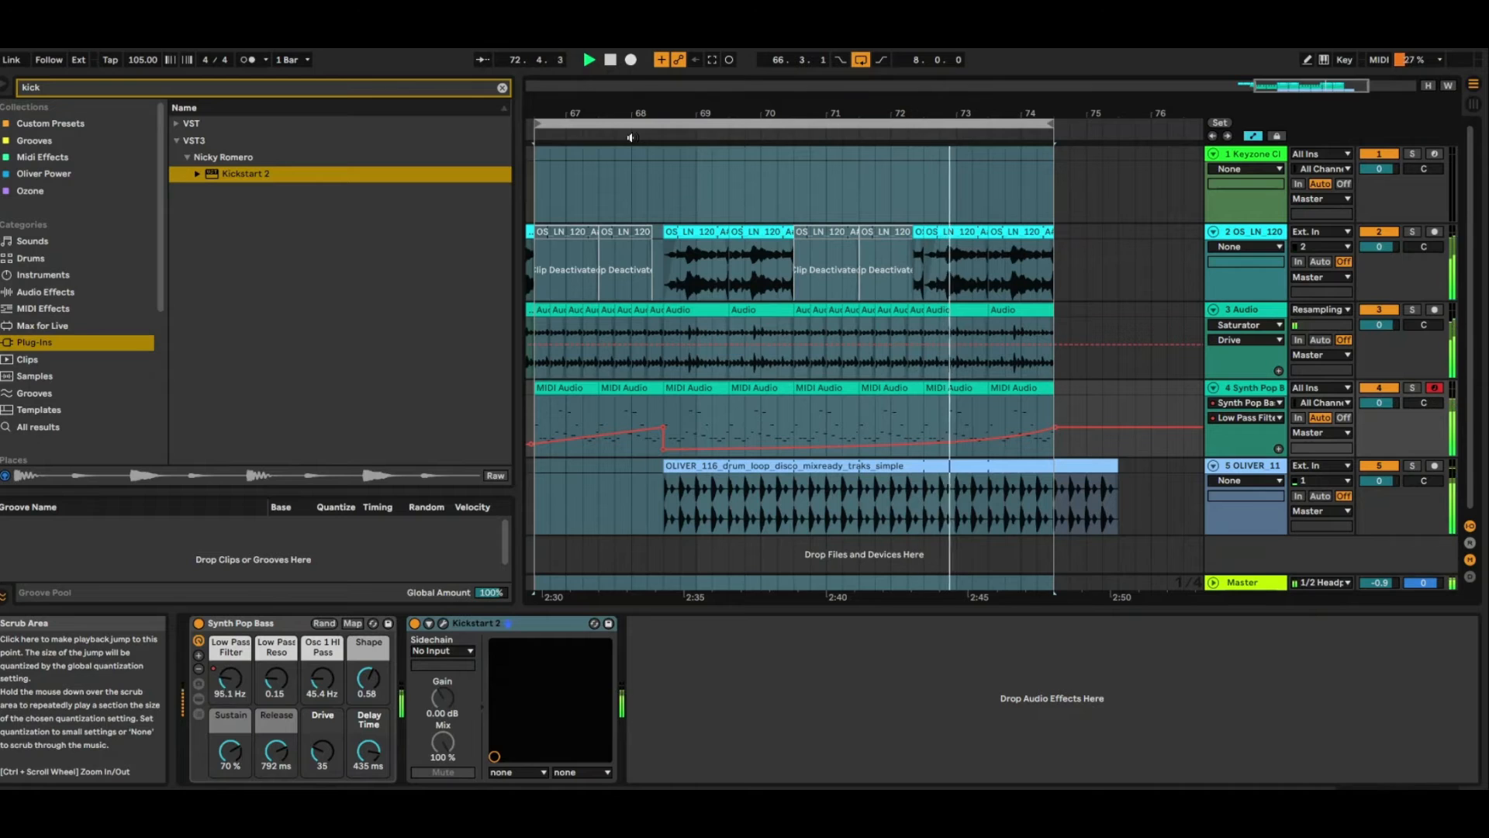
click(916, 236)
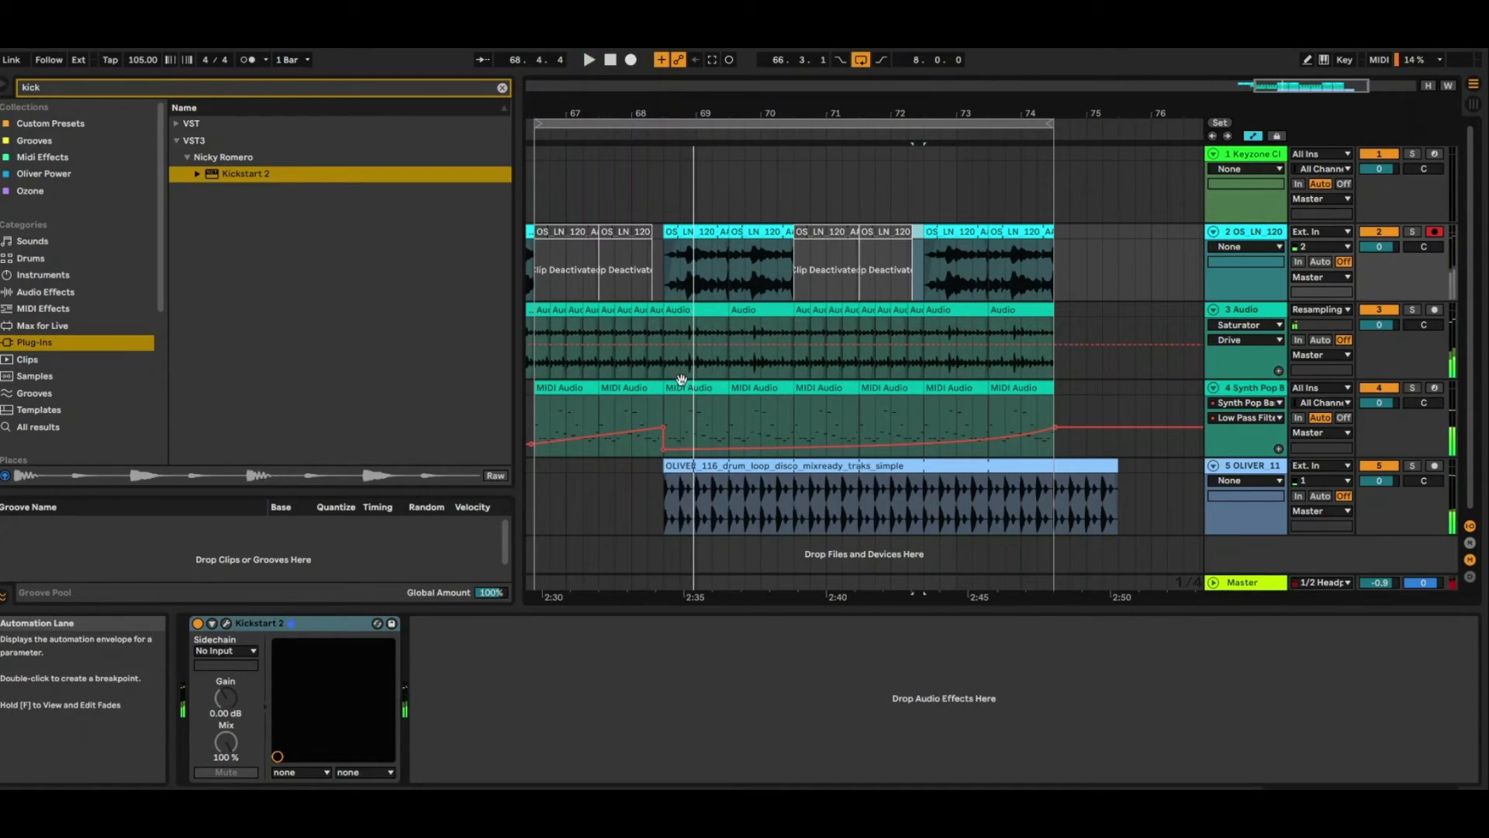
Step: Raise the bass Low Pass Filter ramp's peak at 68.3.1 and set the level after it to about 495 Hz during playback
drag(664, 425, 664, 403)
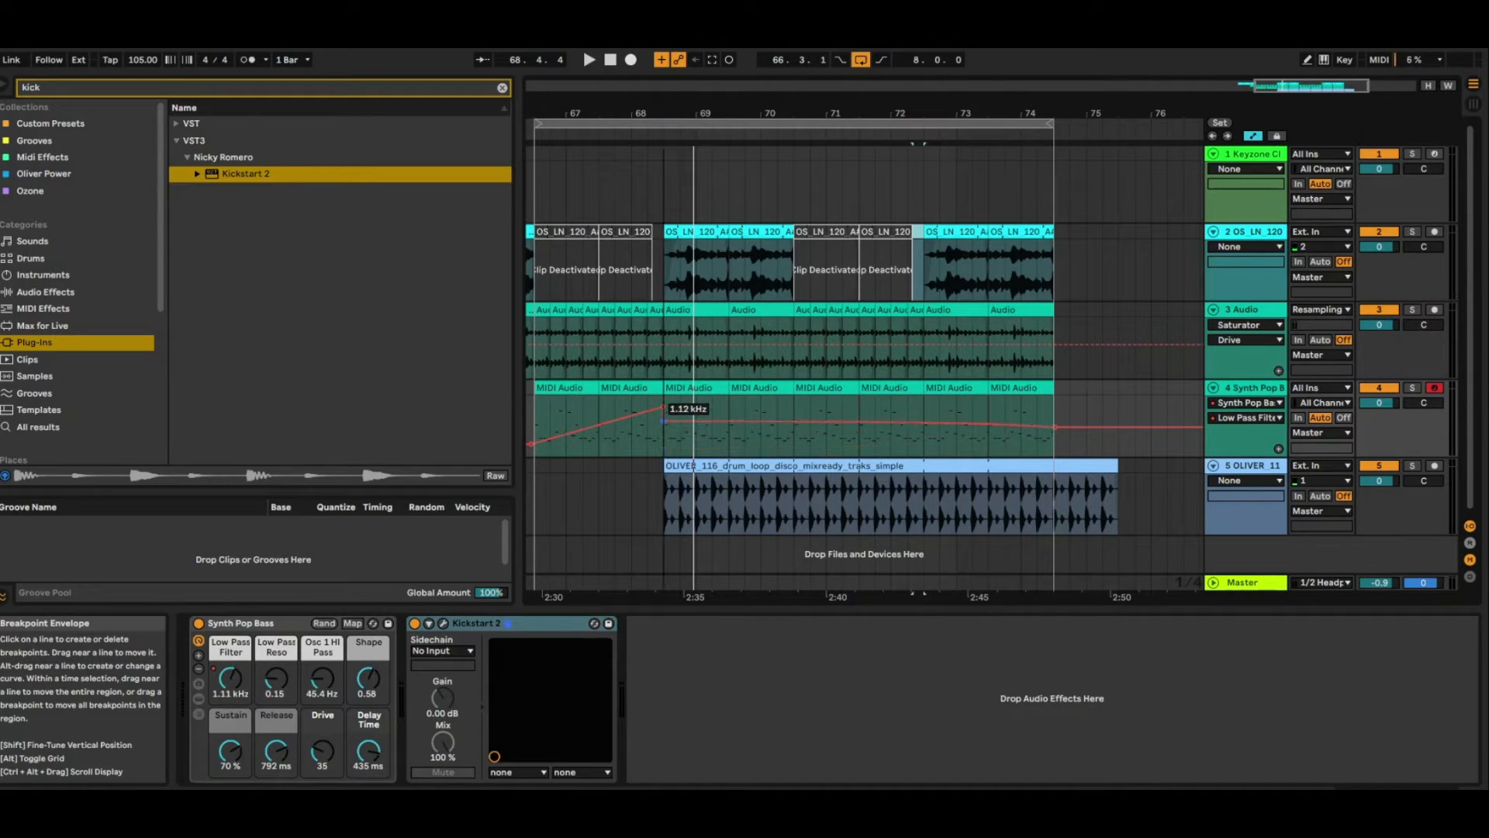
click(645, 133)
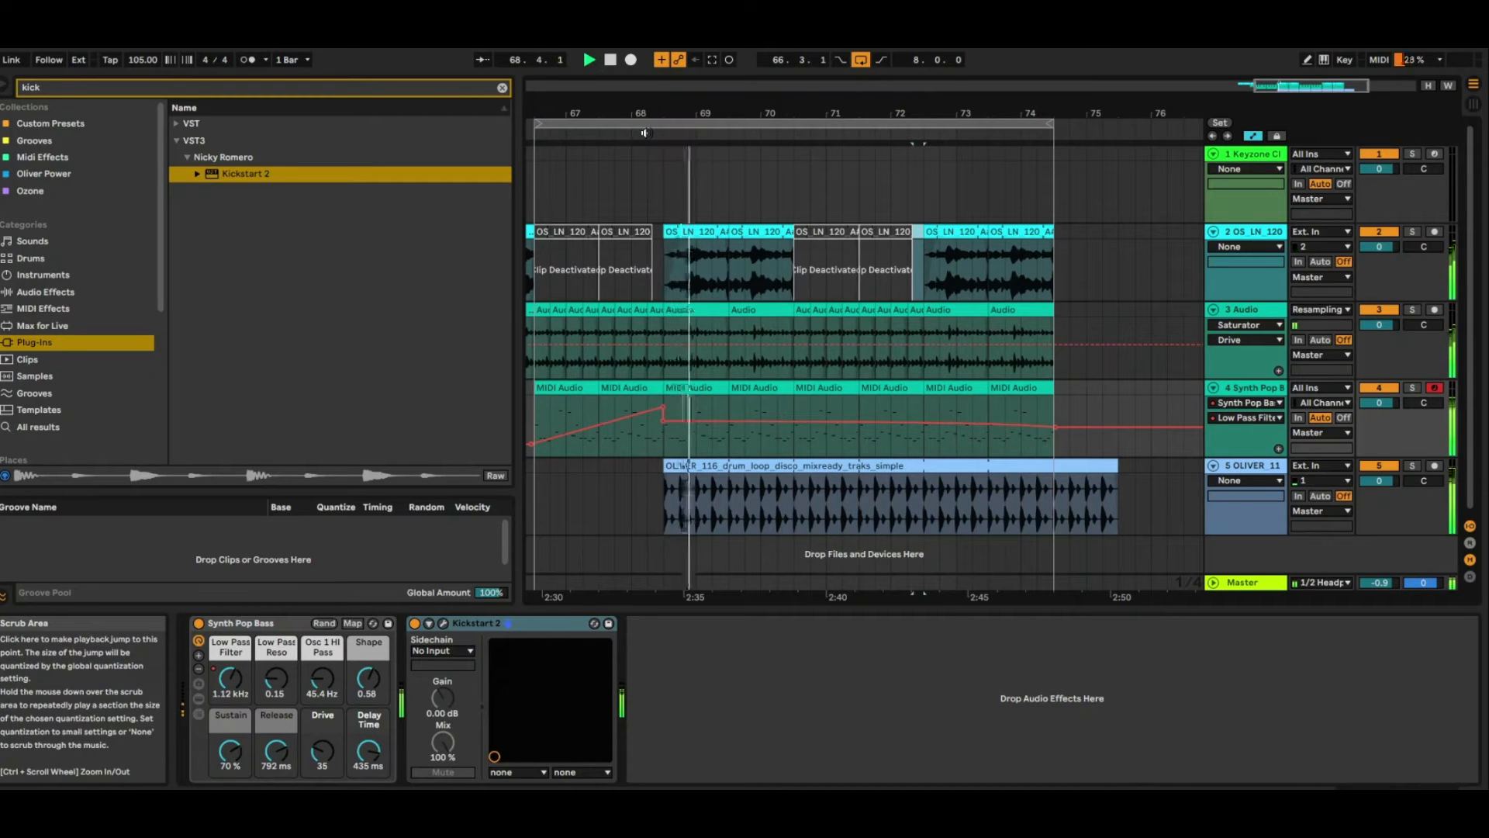
drag(661, 421, 663, 428)
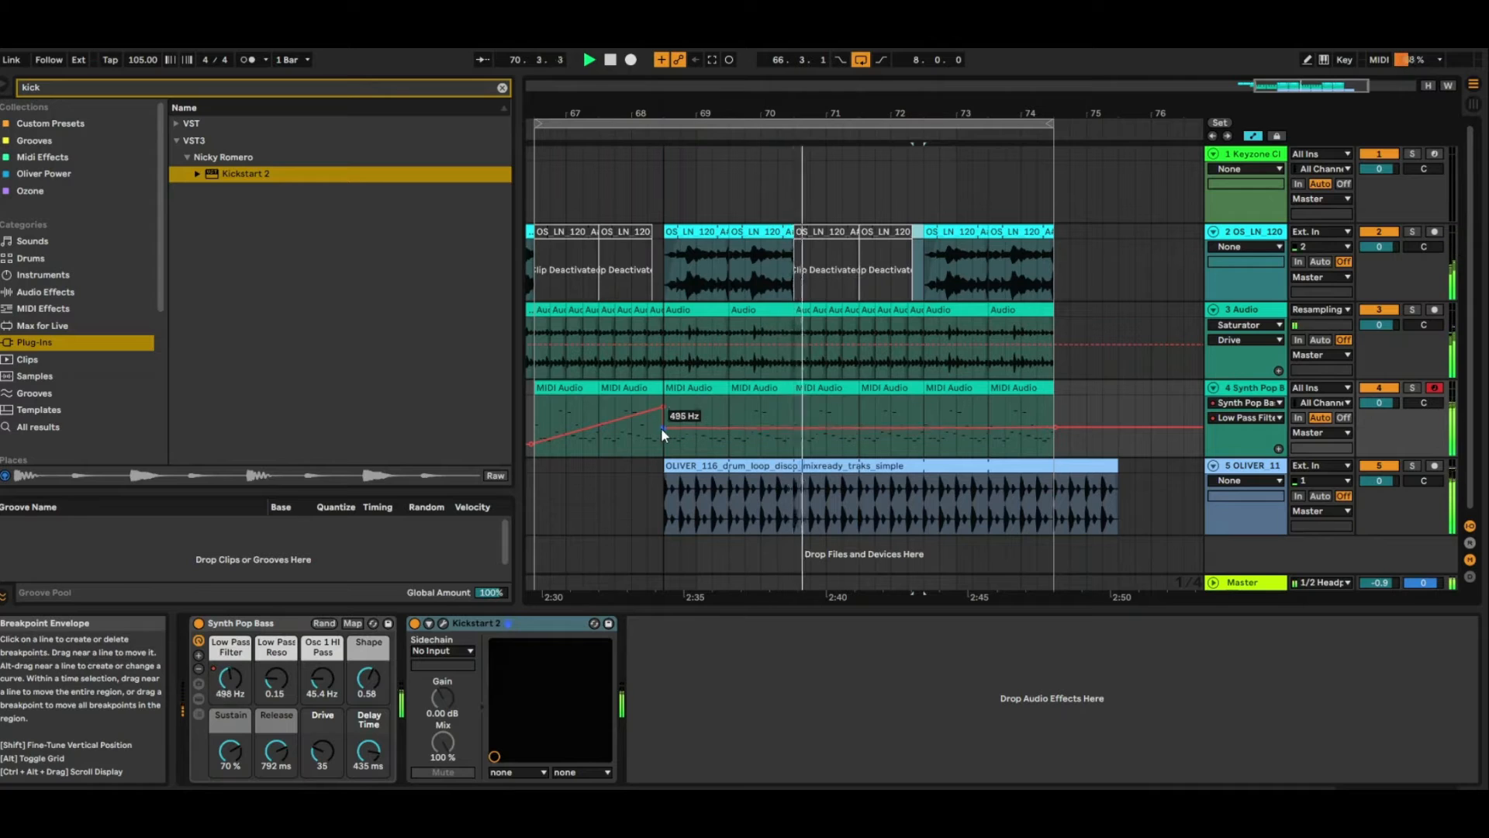
Step: Automate the Synth Pop Bass Low Pass Reso to rise from 0.00 near bar 68 to about 0.33 past the loop's end
click(276, 678)
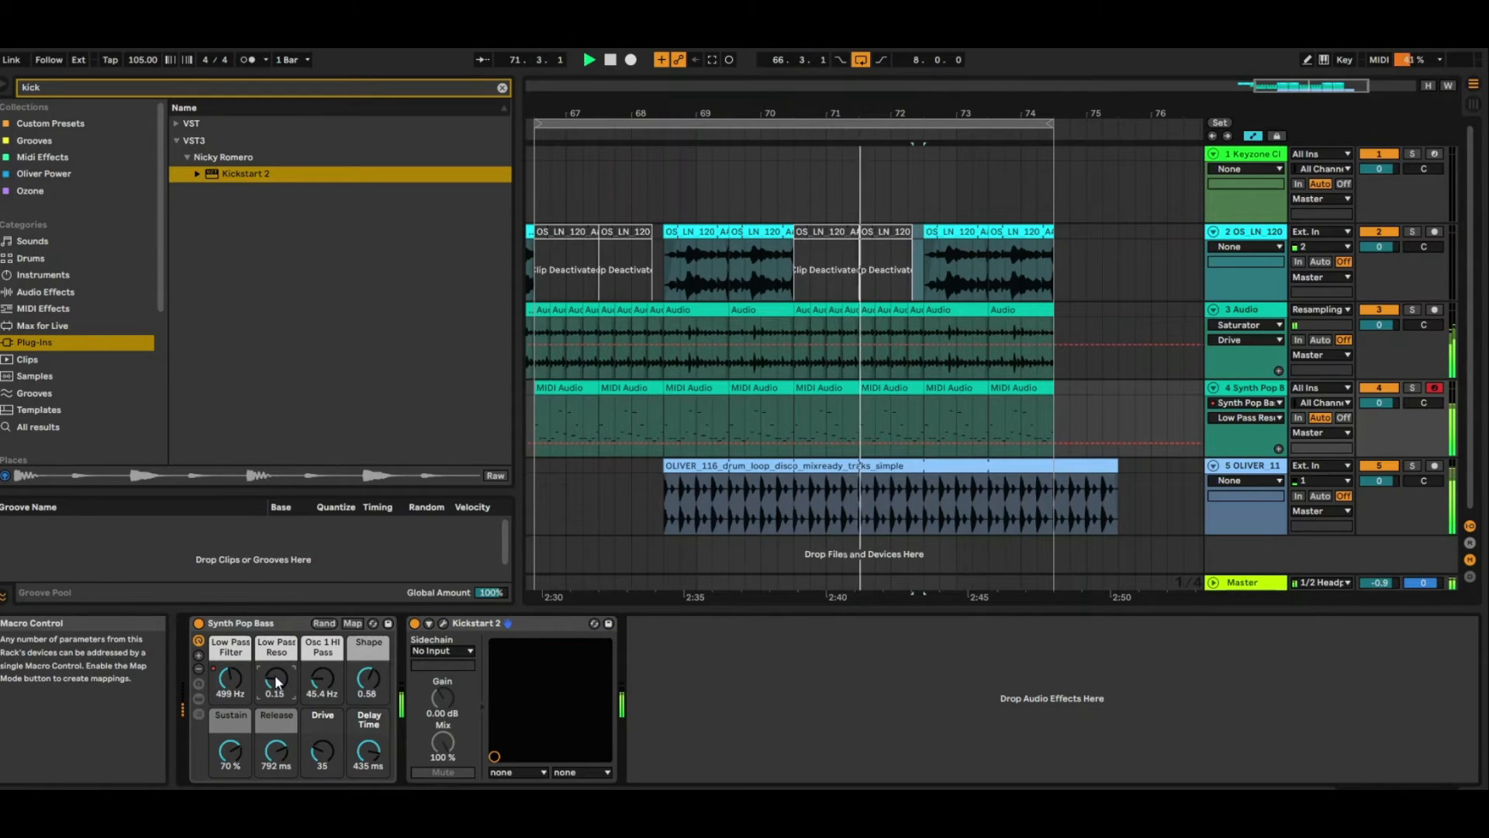
drag(669, 440, 669, 428)
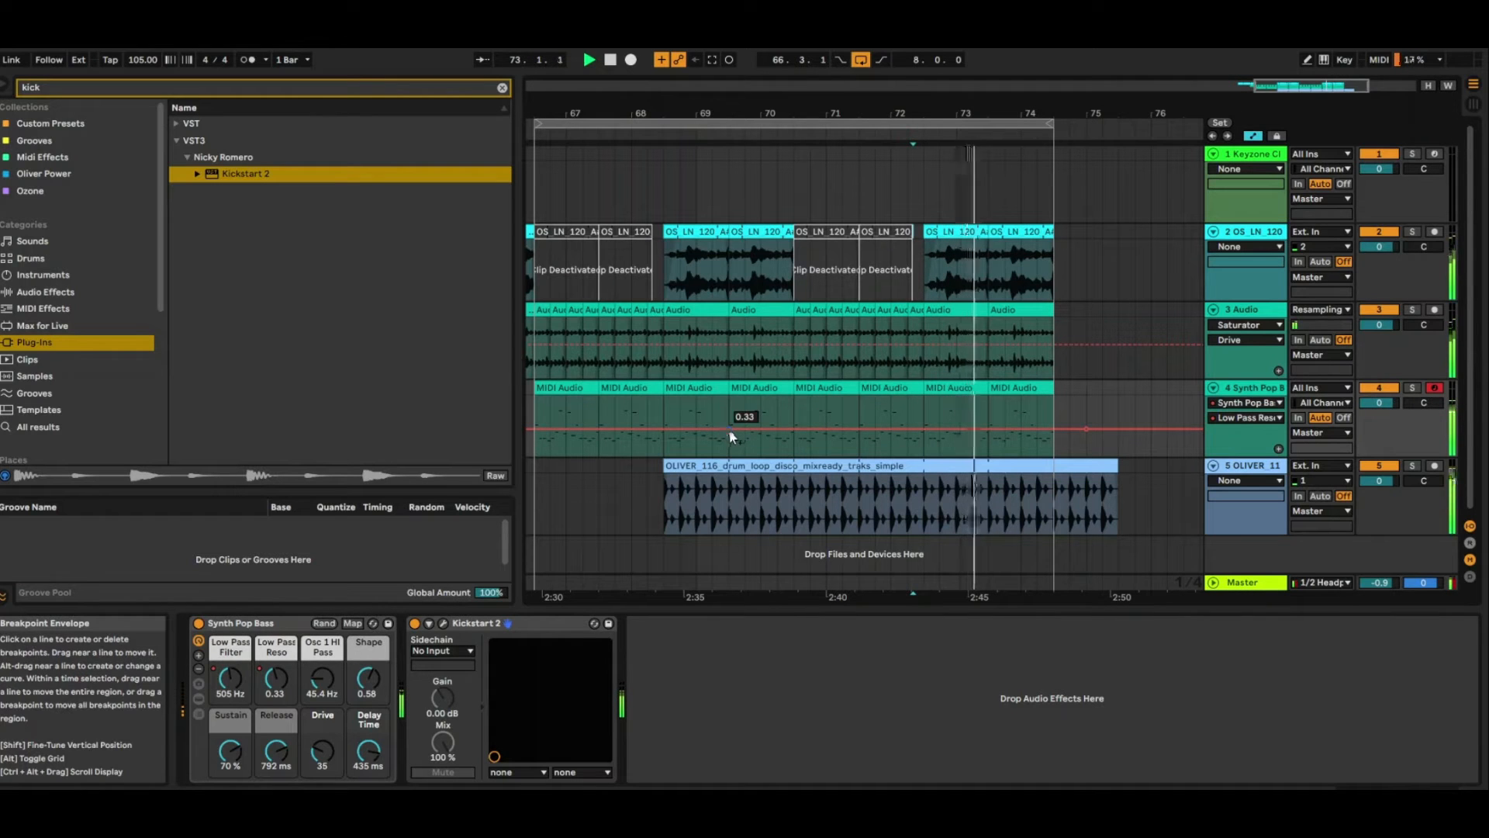
drag(729, 428, 729, 448)
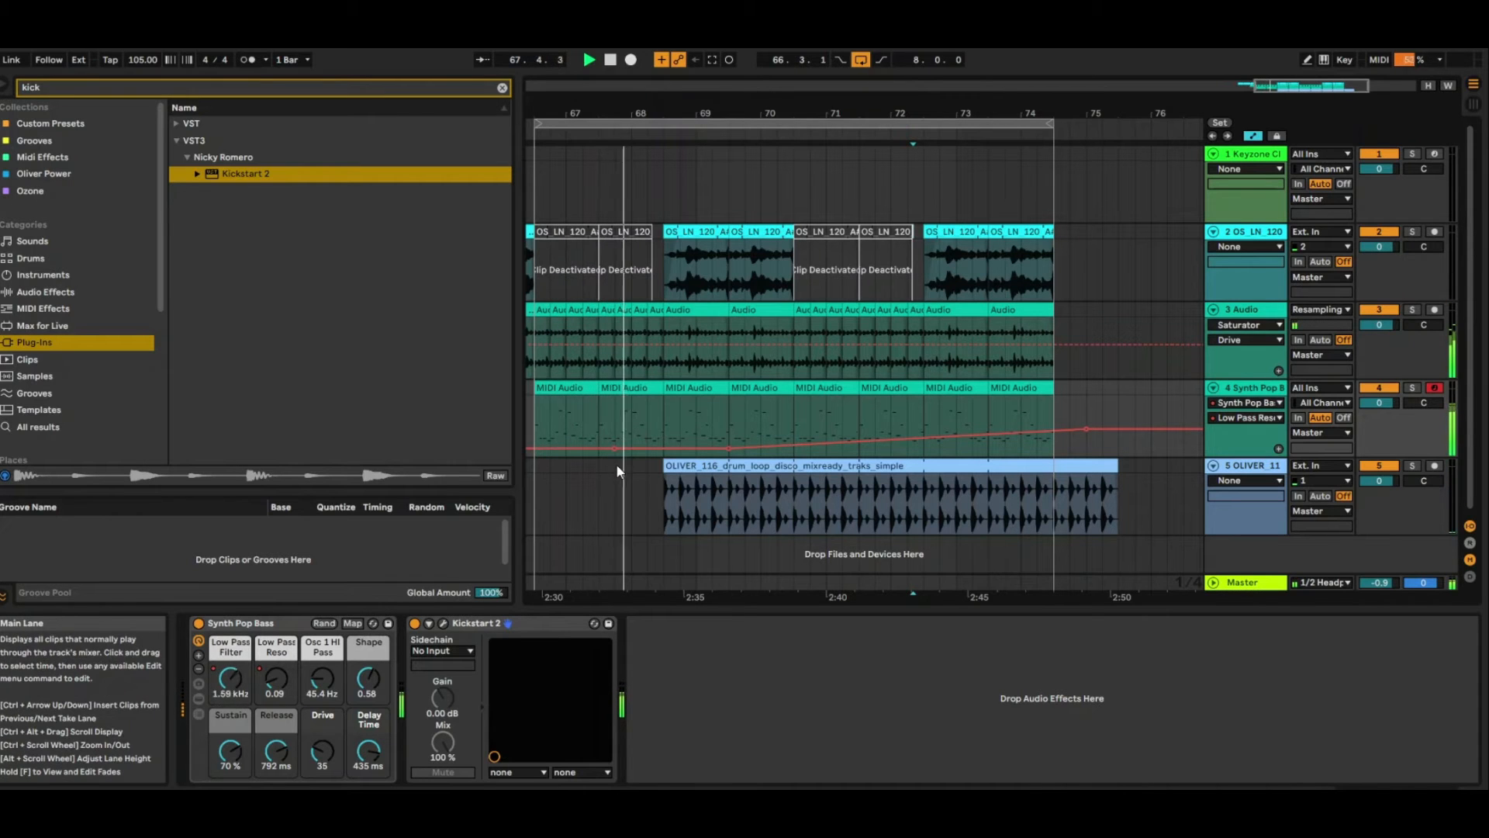
drag(614, 449, 615, 455)
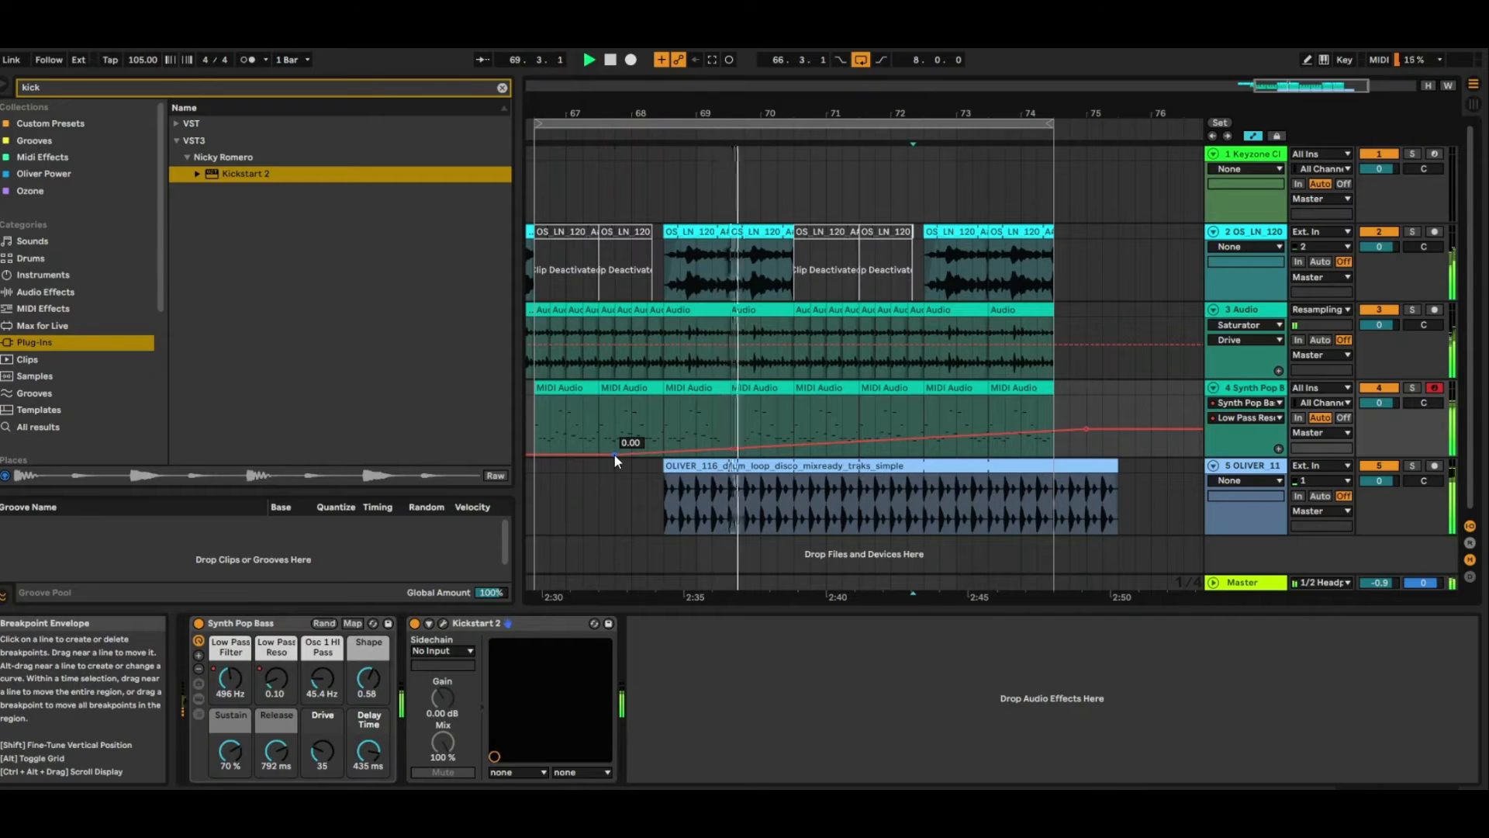
Step: Set the guitar track to -5.9 dB panned 10R and the resampled audio track to -0.6 dB panned 12L
click(1377, 231)
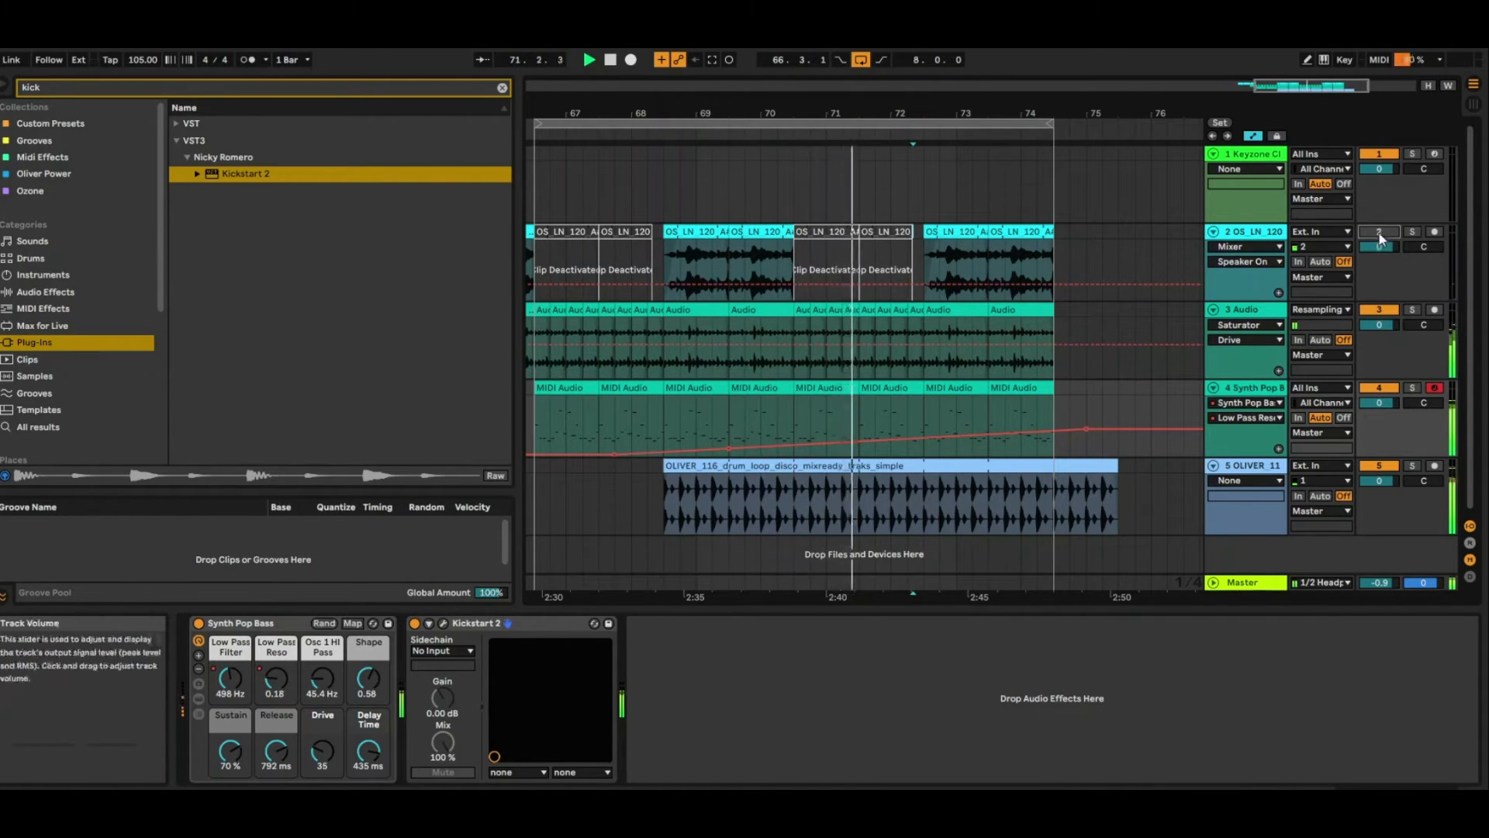
click(1380, 234)
drag(1381, 248, 1425, 335)
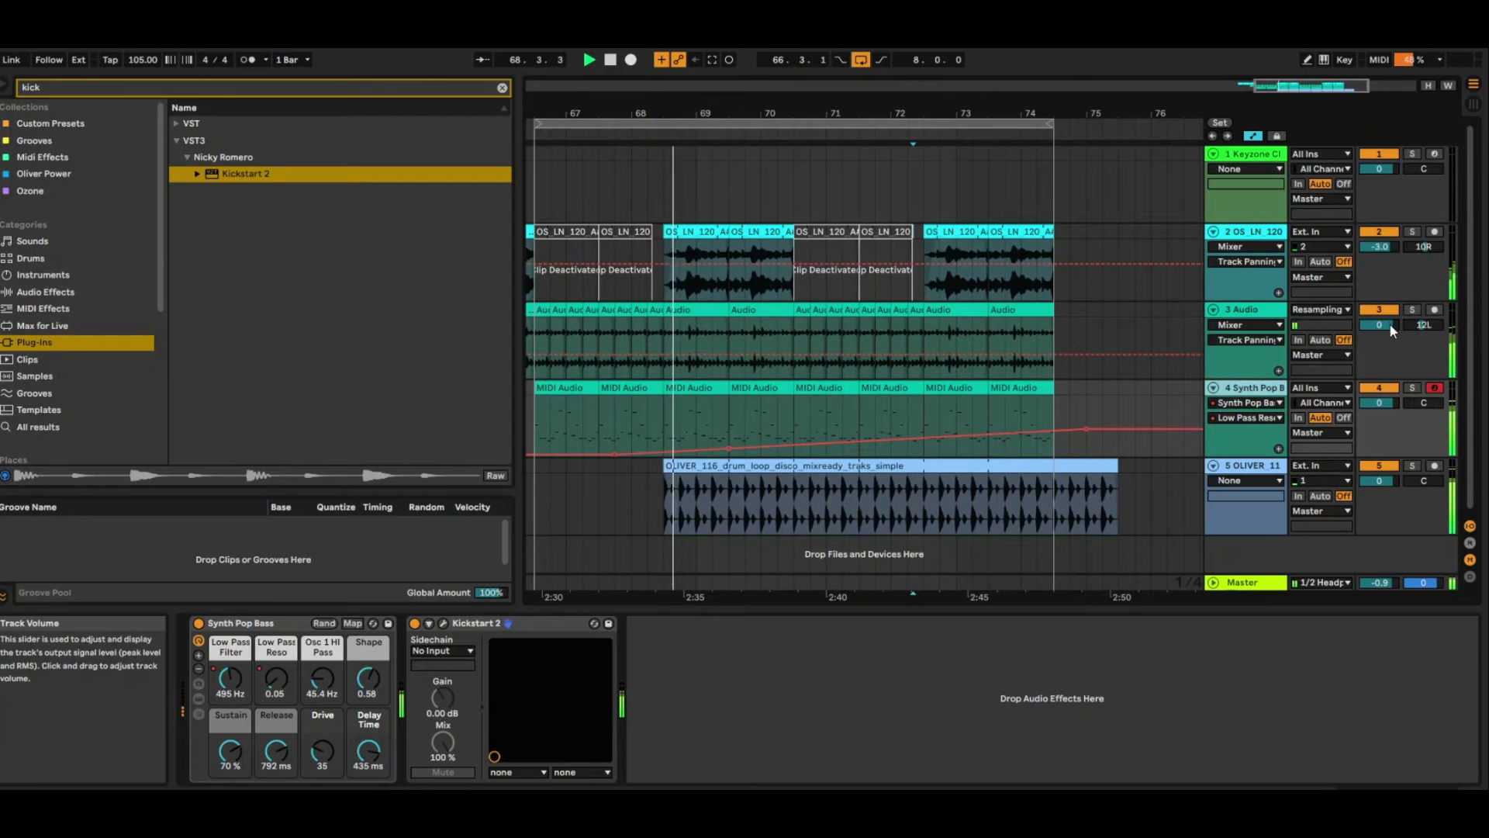
drag(1384, 326, 1383, 329)
click(1381, 250)
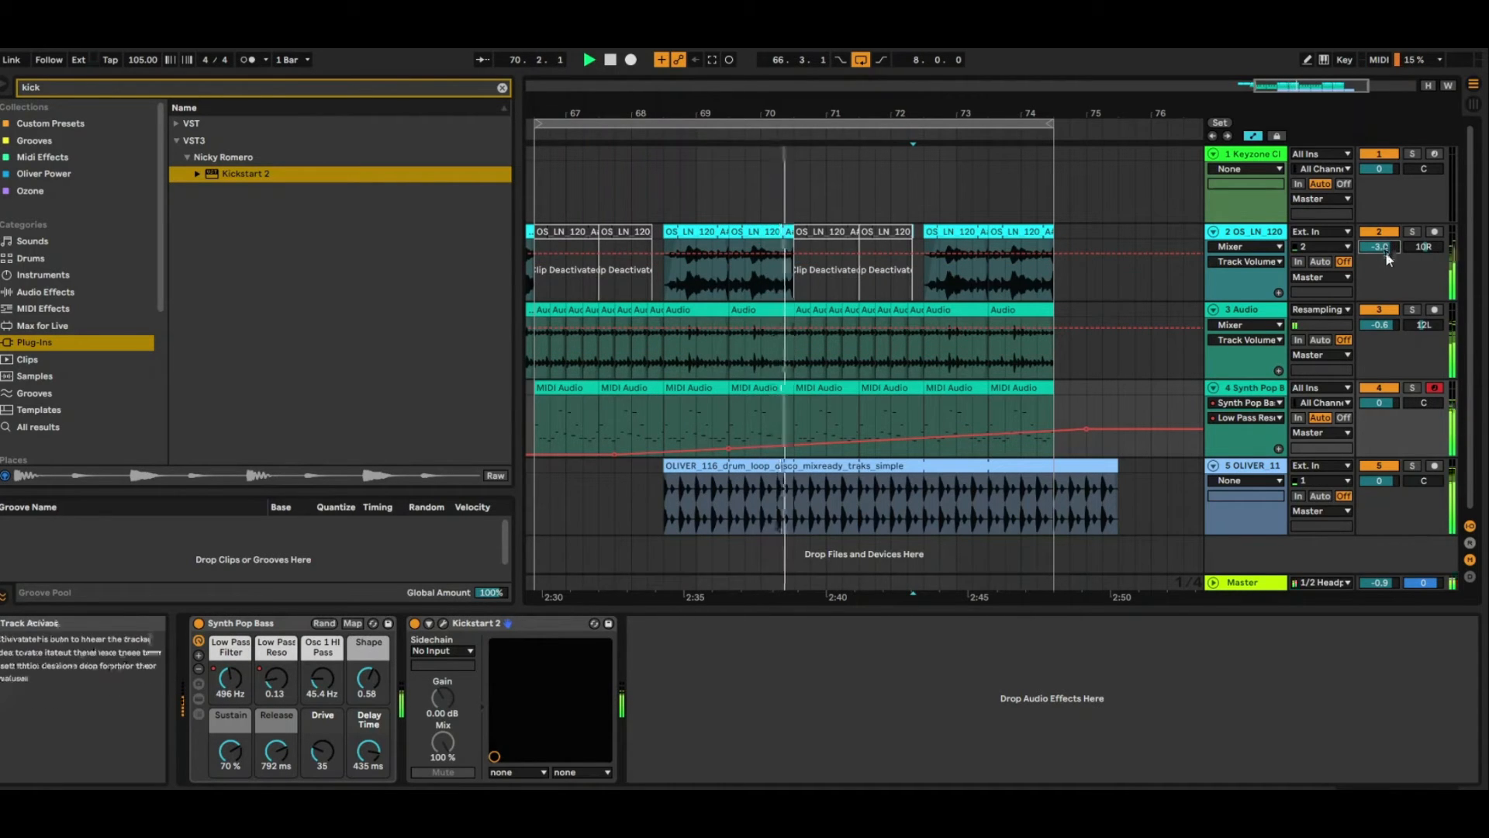
drag(1387, 253, 1387, 258)
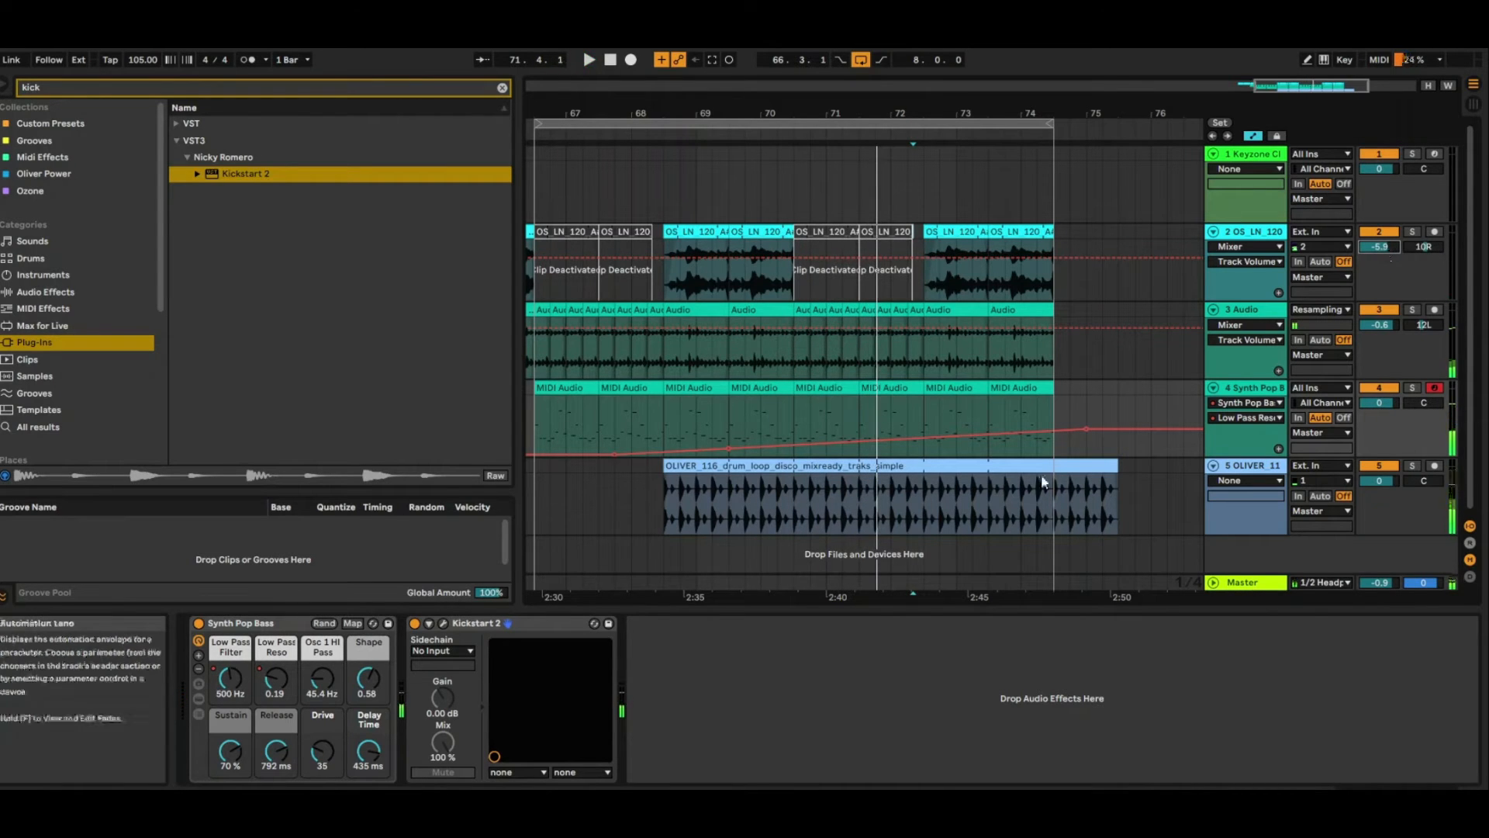
Step: Copy the first bar of the drum loop clip and paste it at 66.3.1 on the same track
key(space)
click(697, 473)
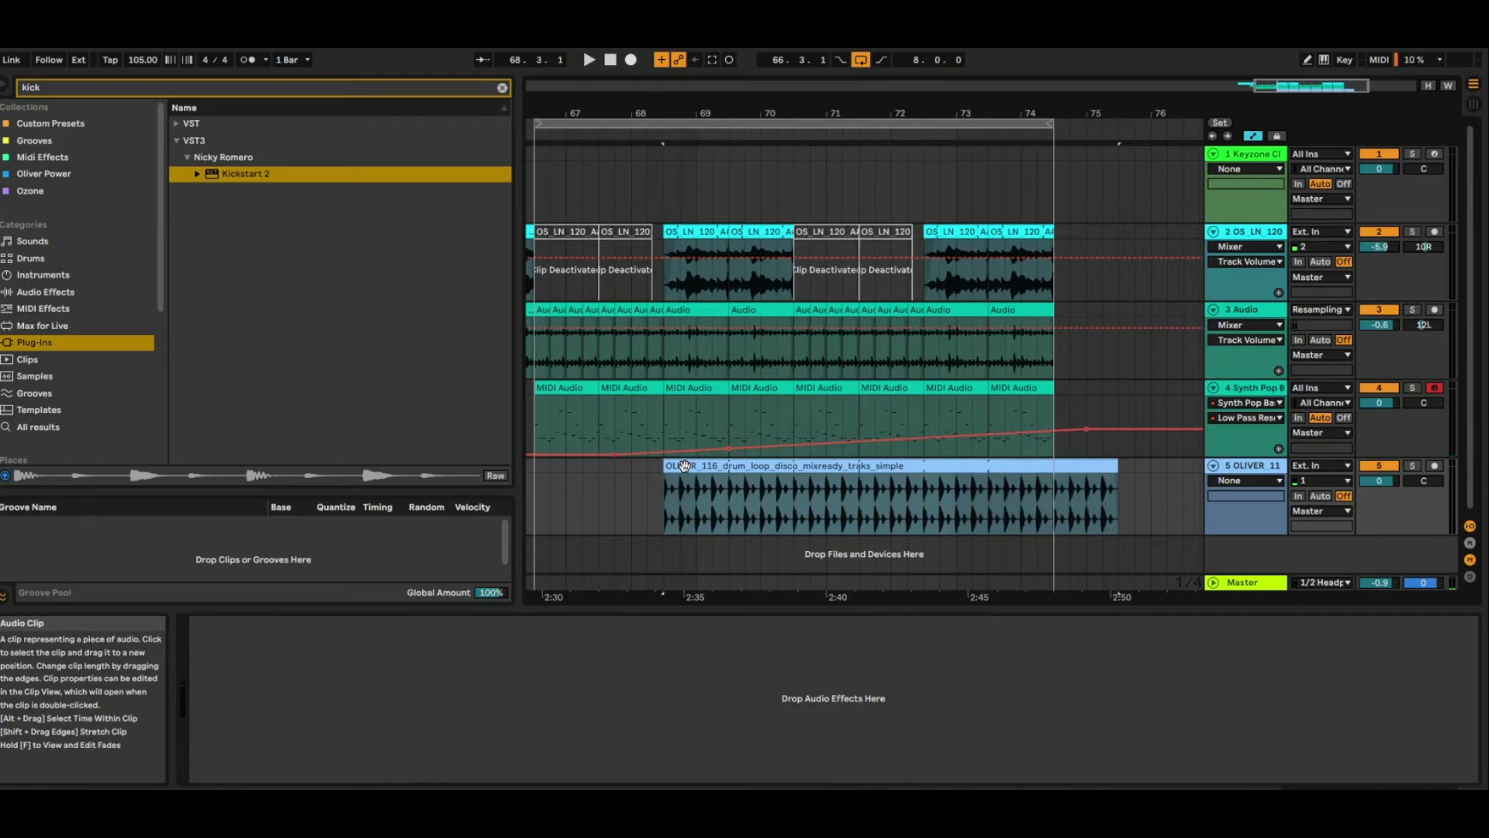
click(725, 494)
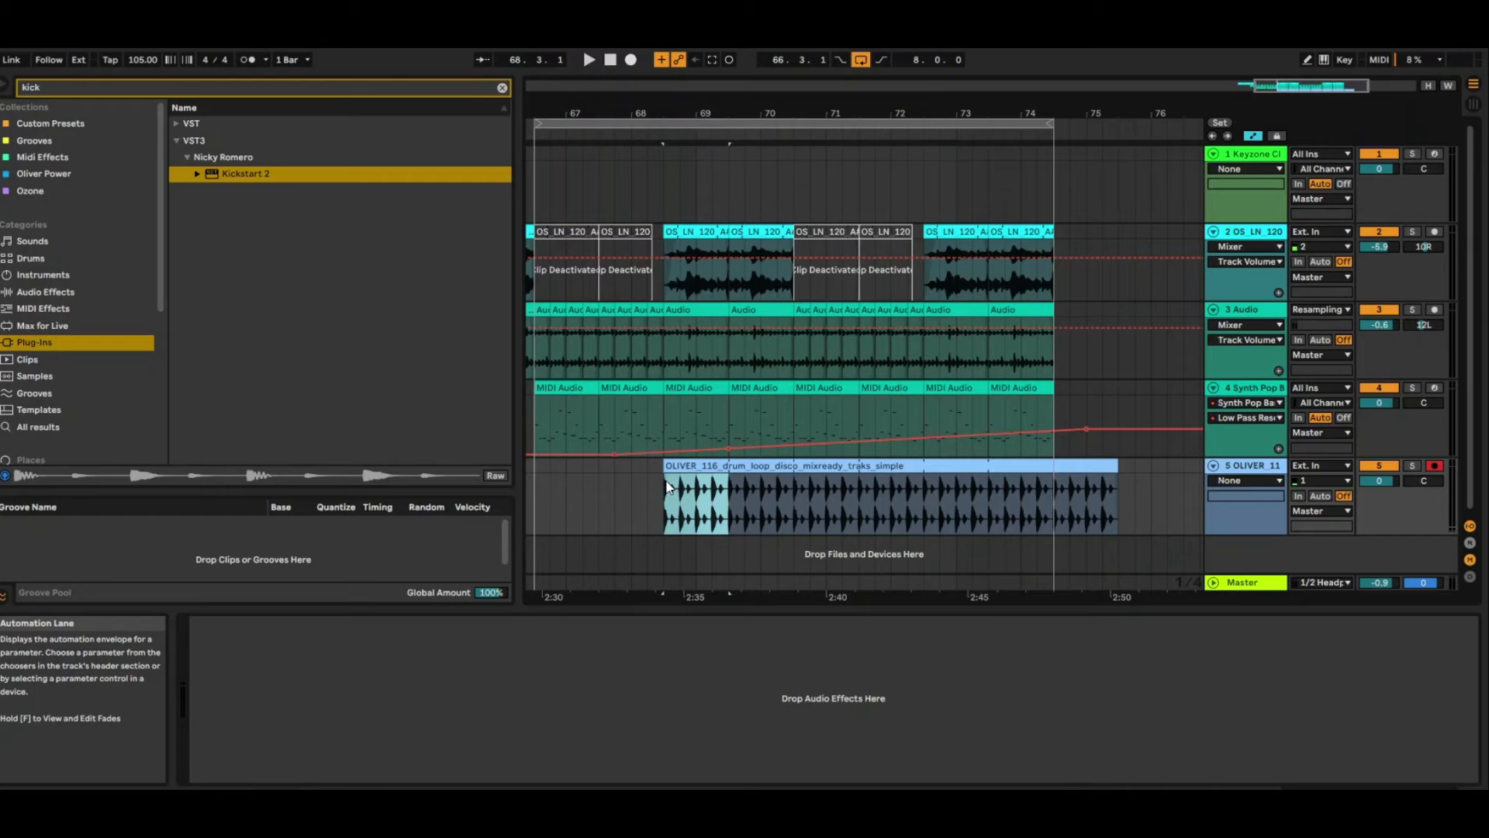
click(540, 479)
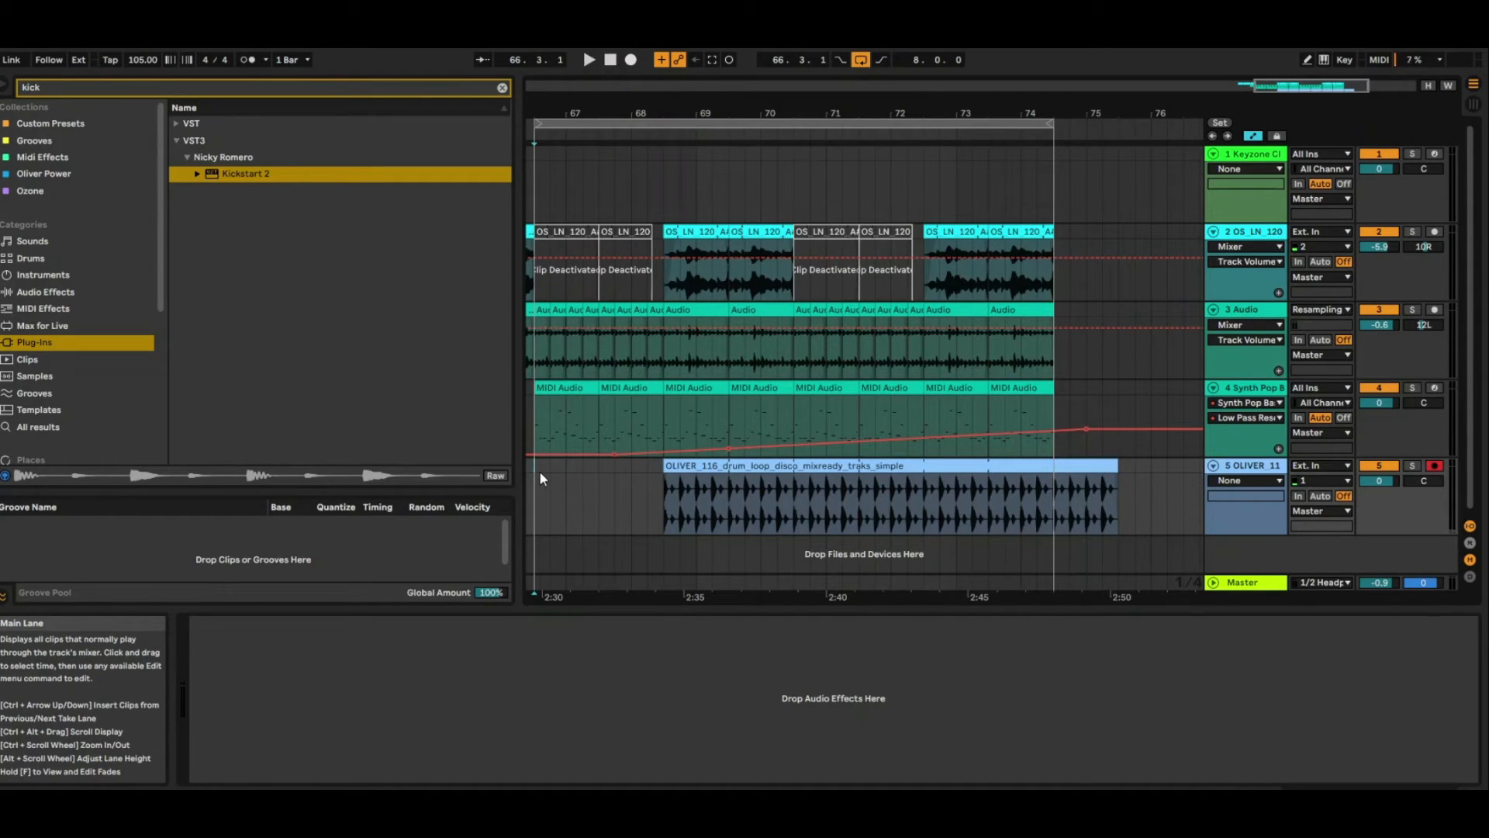
key(ctrl+v)
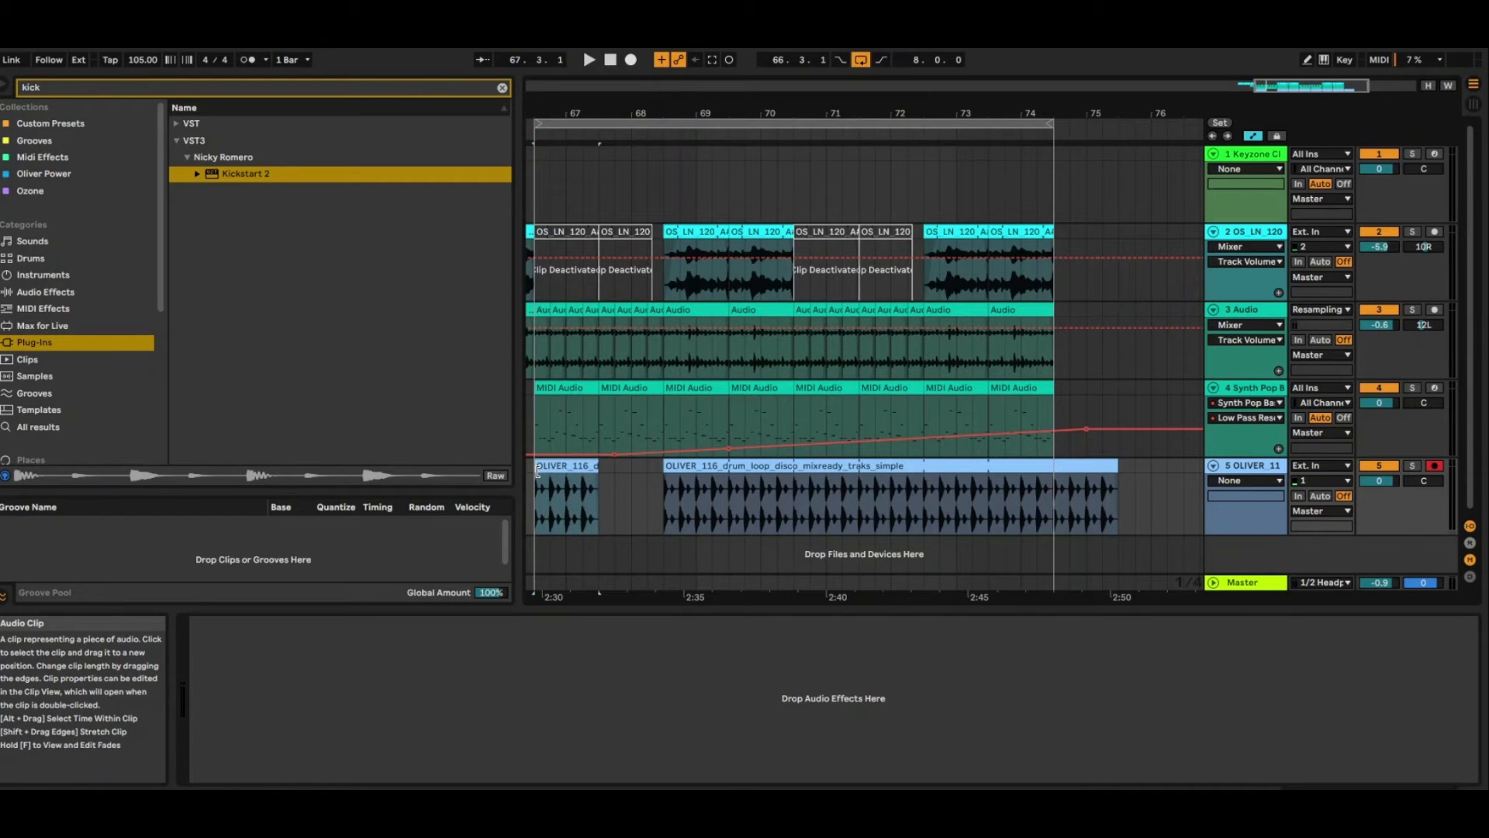
Step: Set the pasted drum clip's Beats warping to preserve transients with transient looping off and an envelope of 28
double_click(555, 470)
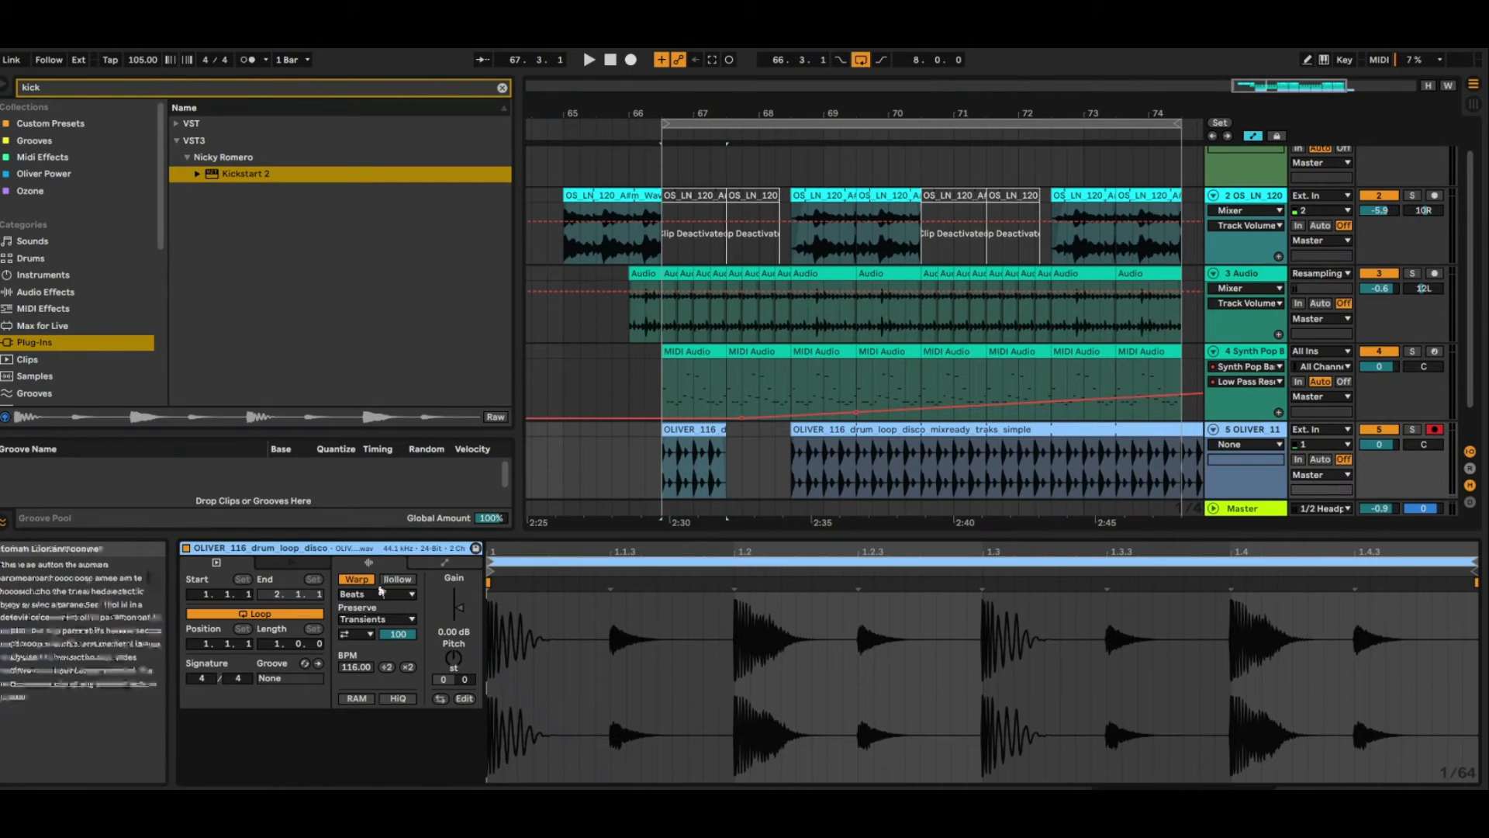
click(366, 627)
click(369, 650)
drag(413, 634, 413, 671)
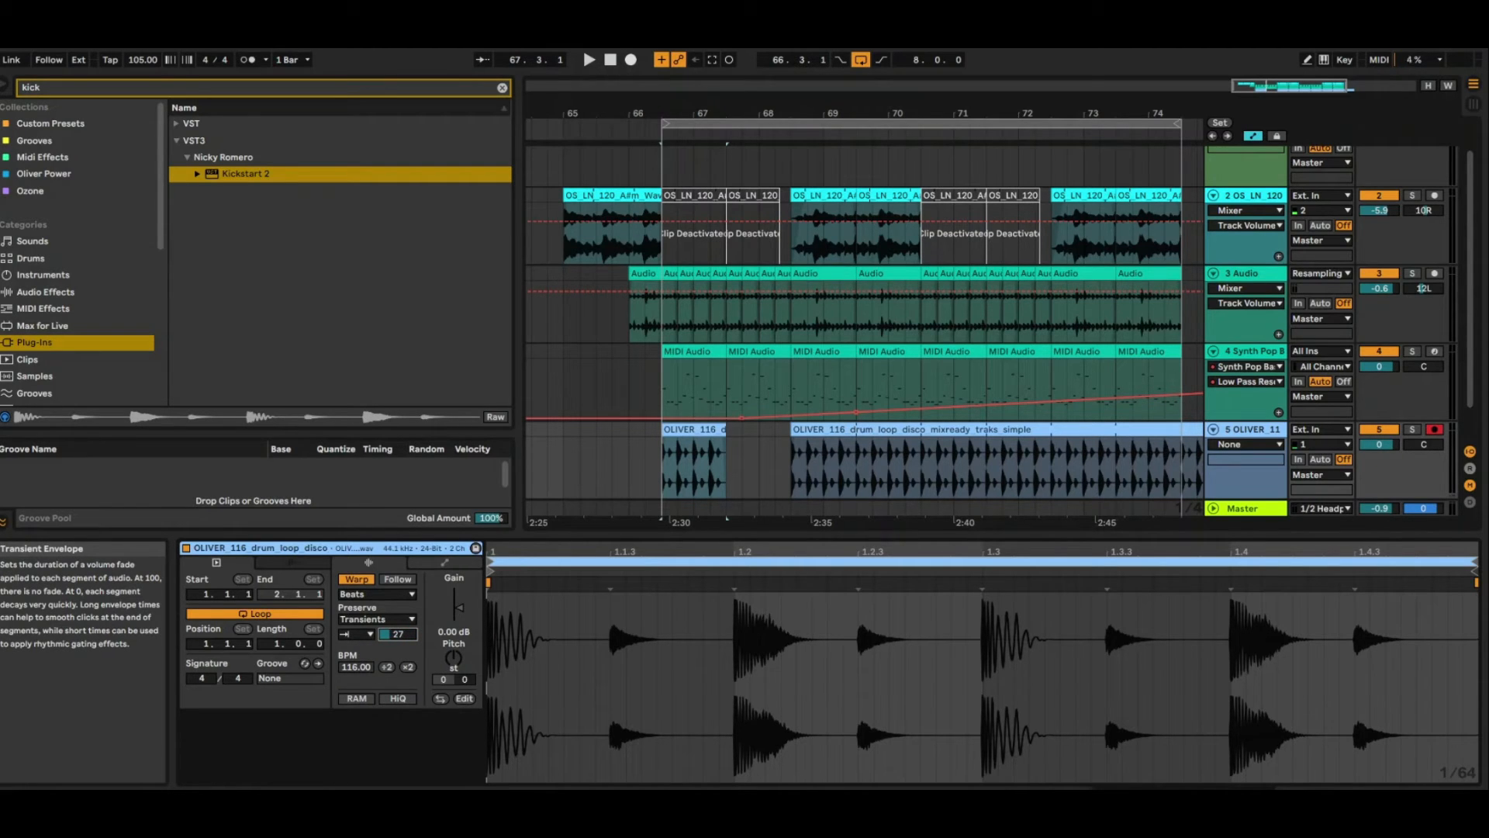
Step: Recolour the pasted drum clip green and extend it to meet the main drum loop at 68.3.1
right_click(713, 430)
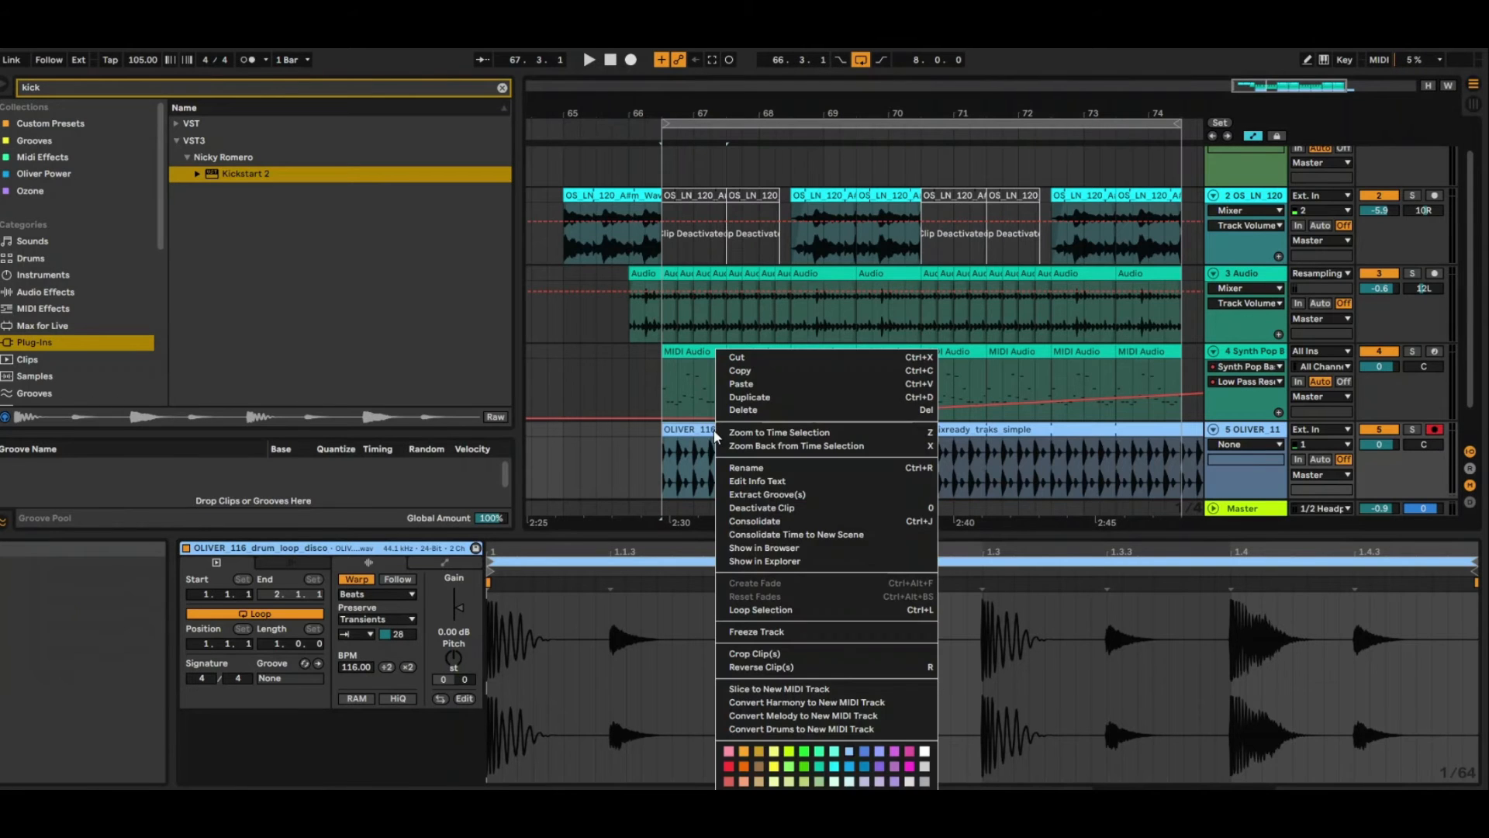
click(847, 768)
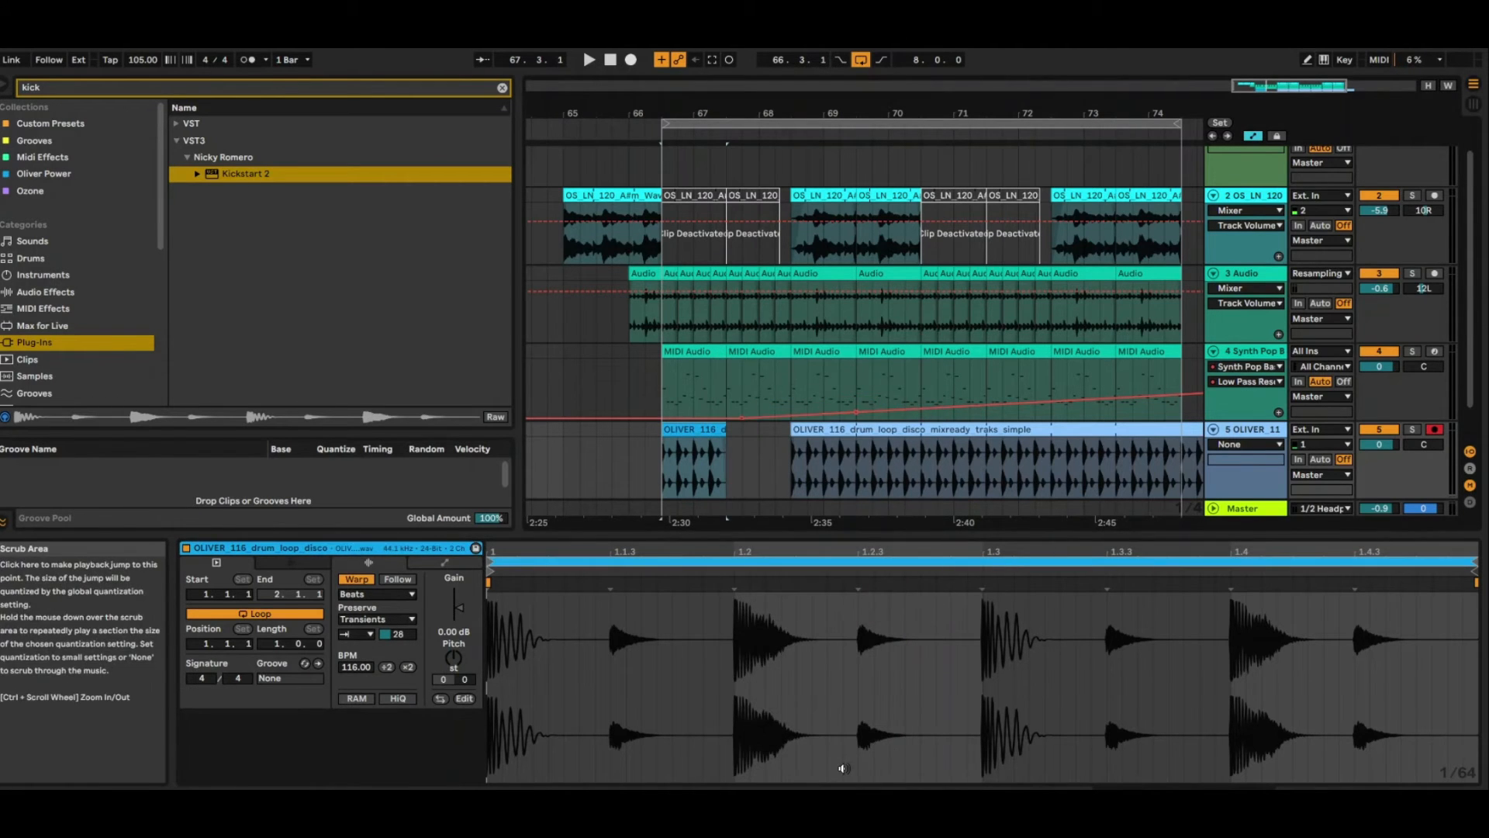
right_click(699, 431)
click(775, 768)
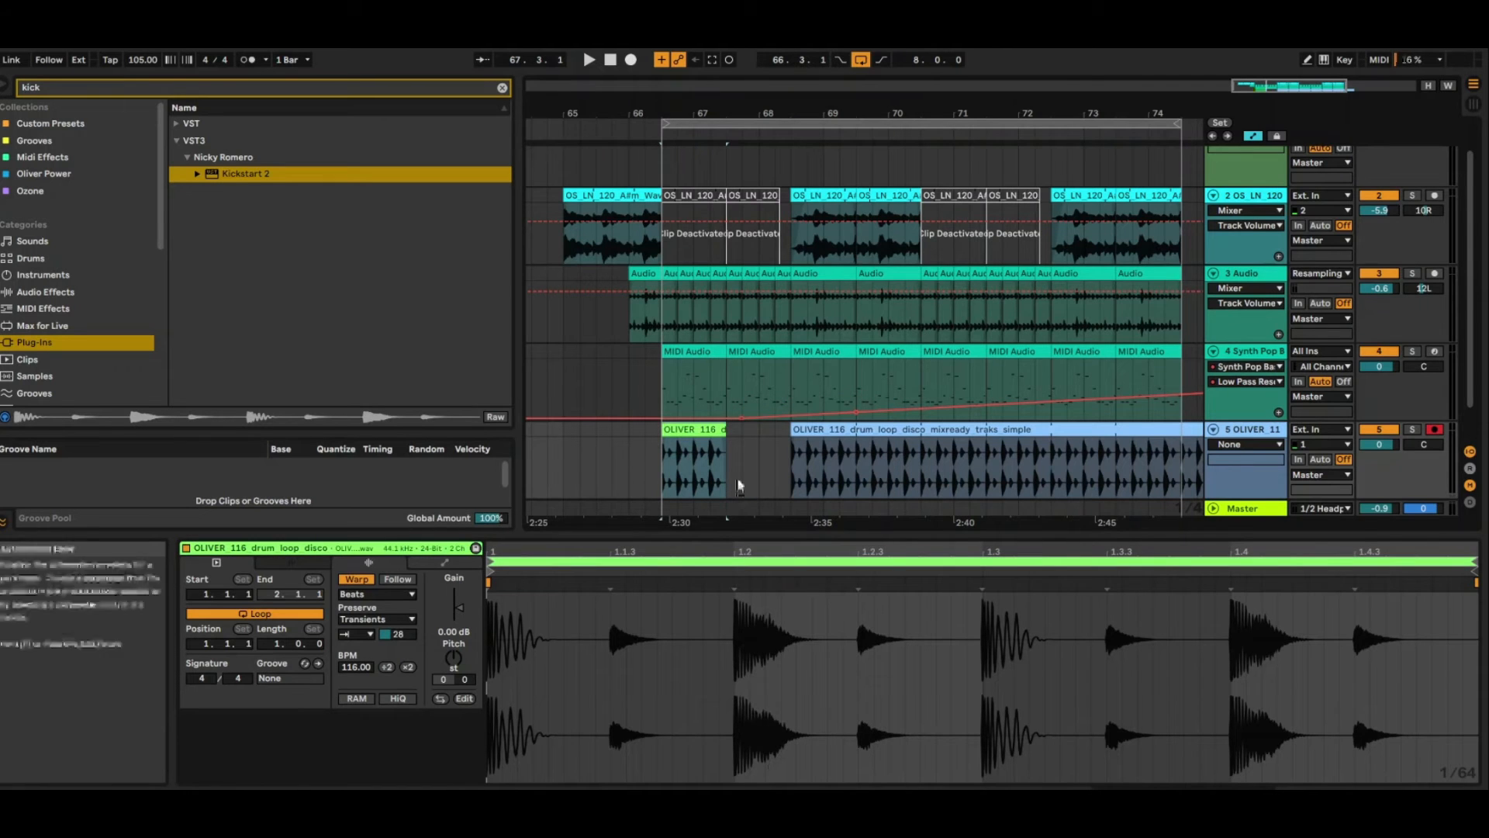
drag(741, 426, 778, 420)
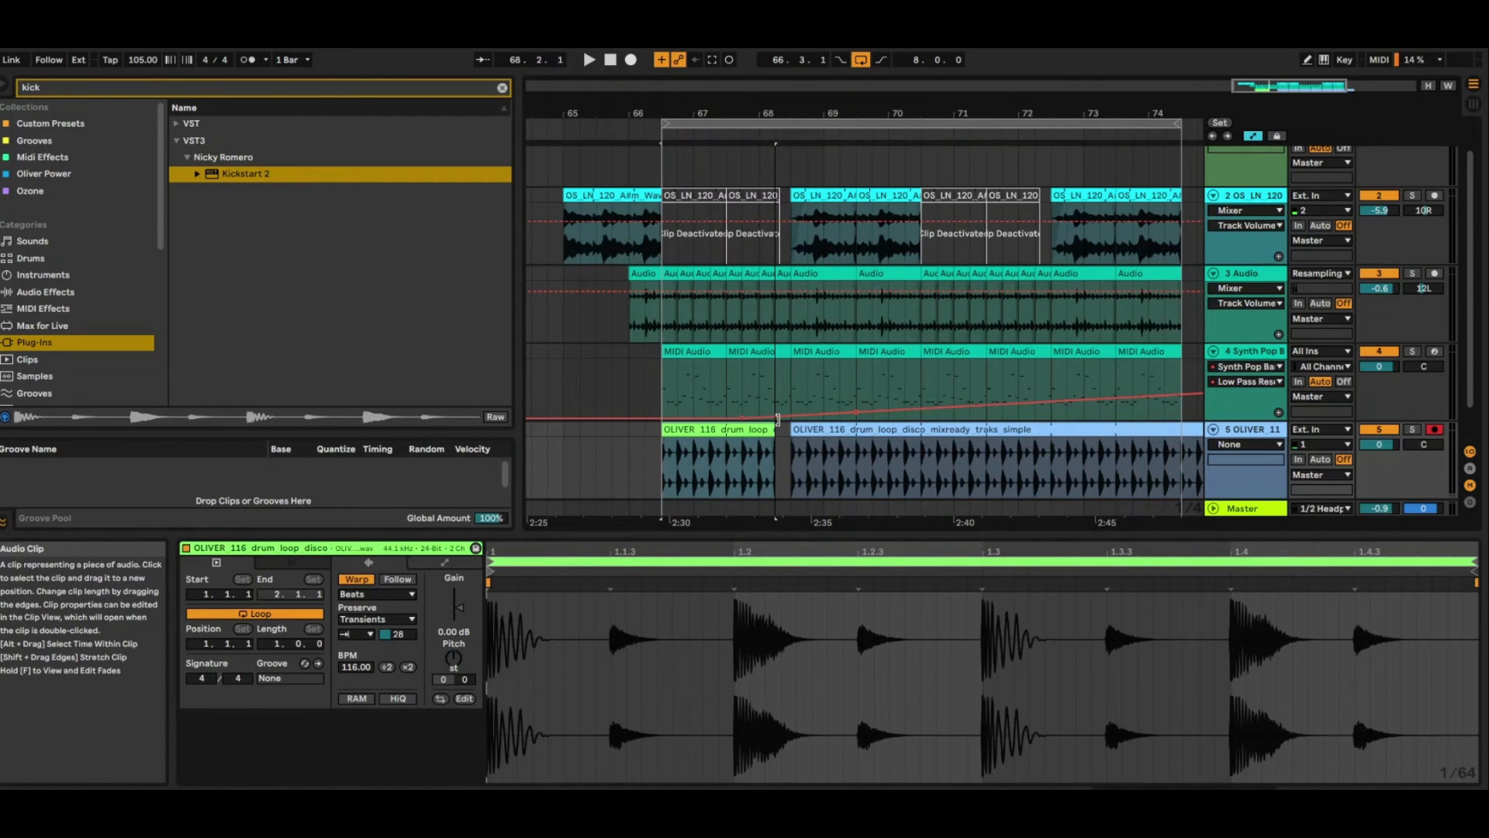
Step: Play the looped section and lower the drum track's volume to about -3.1 dB
click(702, 121)
key(space)
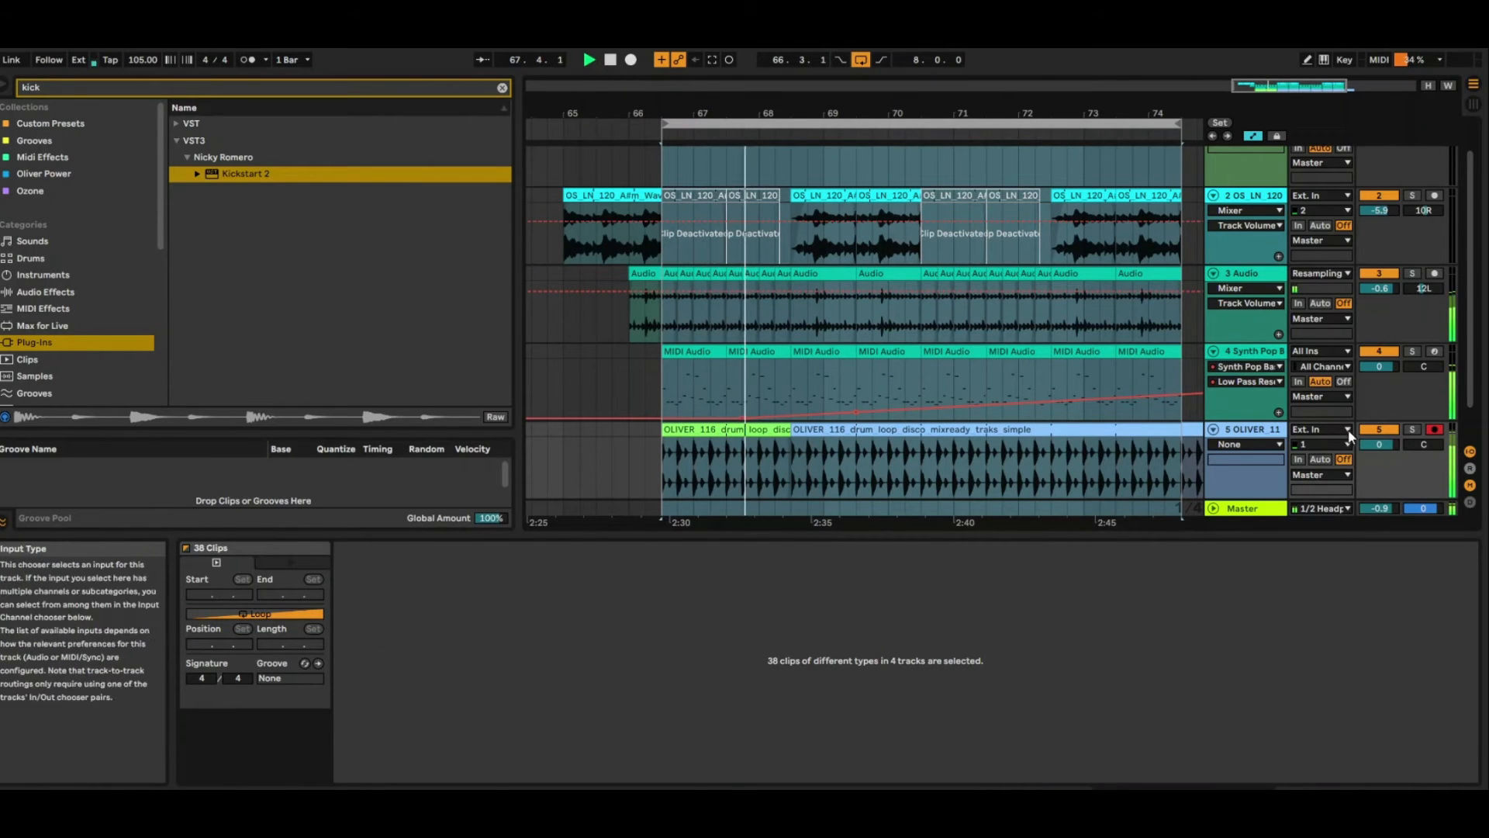
drag(1378, 446, 1379, 465)
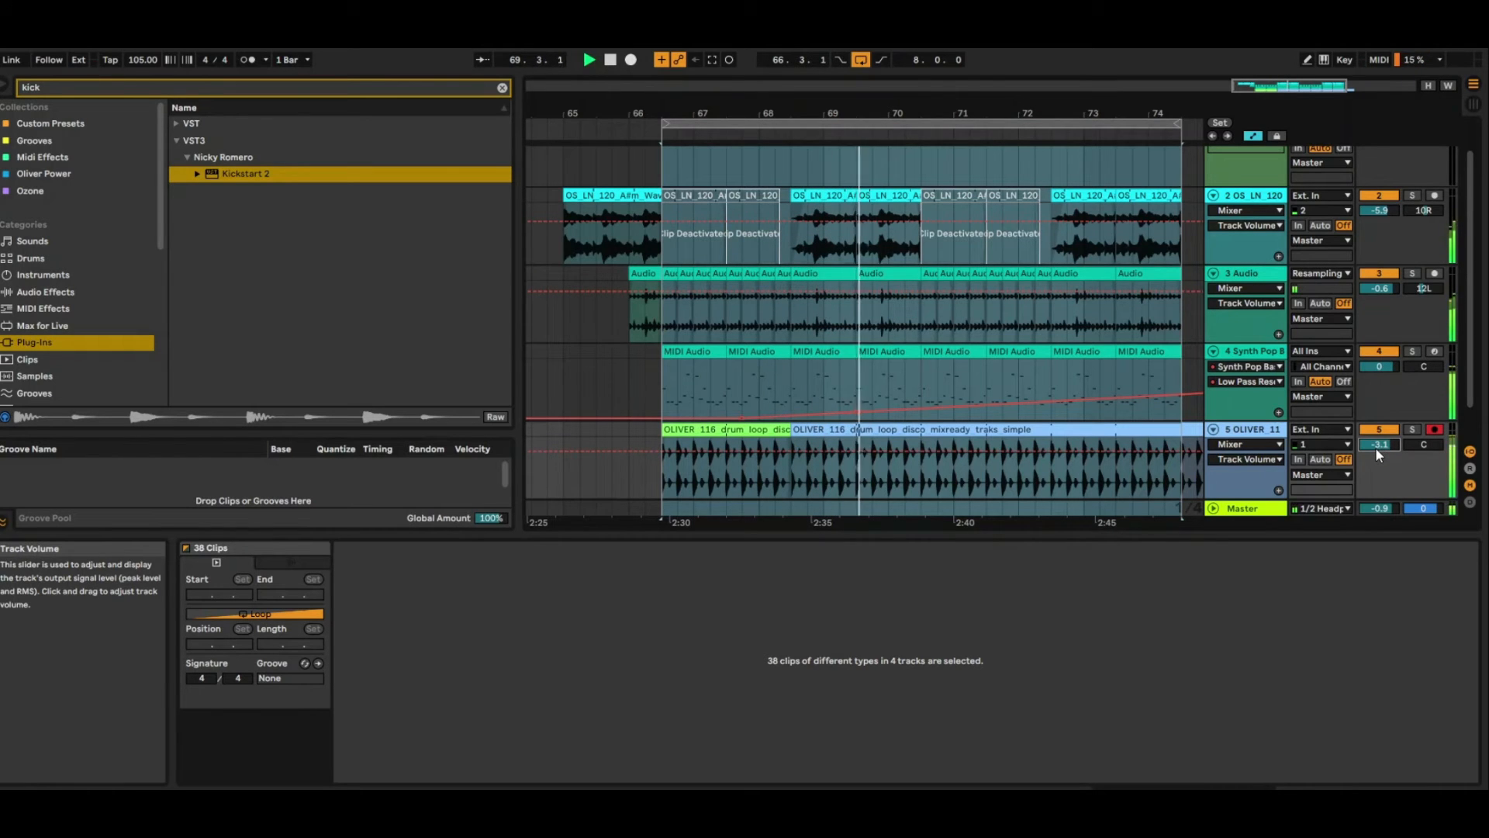
Step: Place the afs_kit02 paisley disco tight strings loop on audio track 6 at 66.3.1
drag(835, 108, 835, 104)
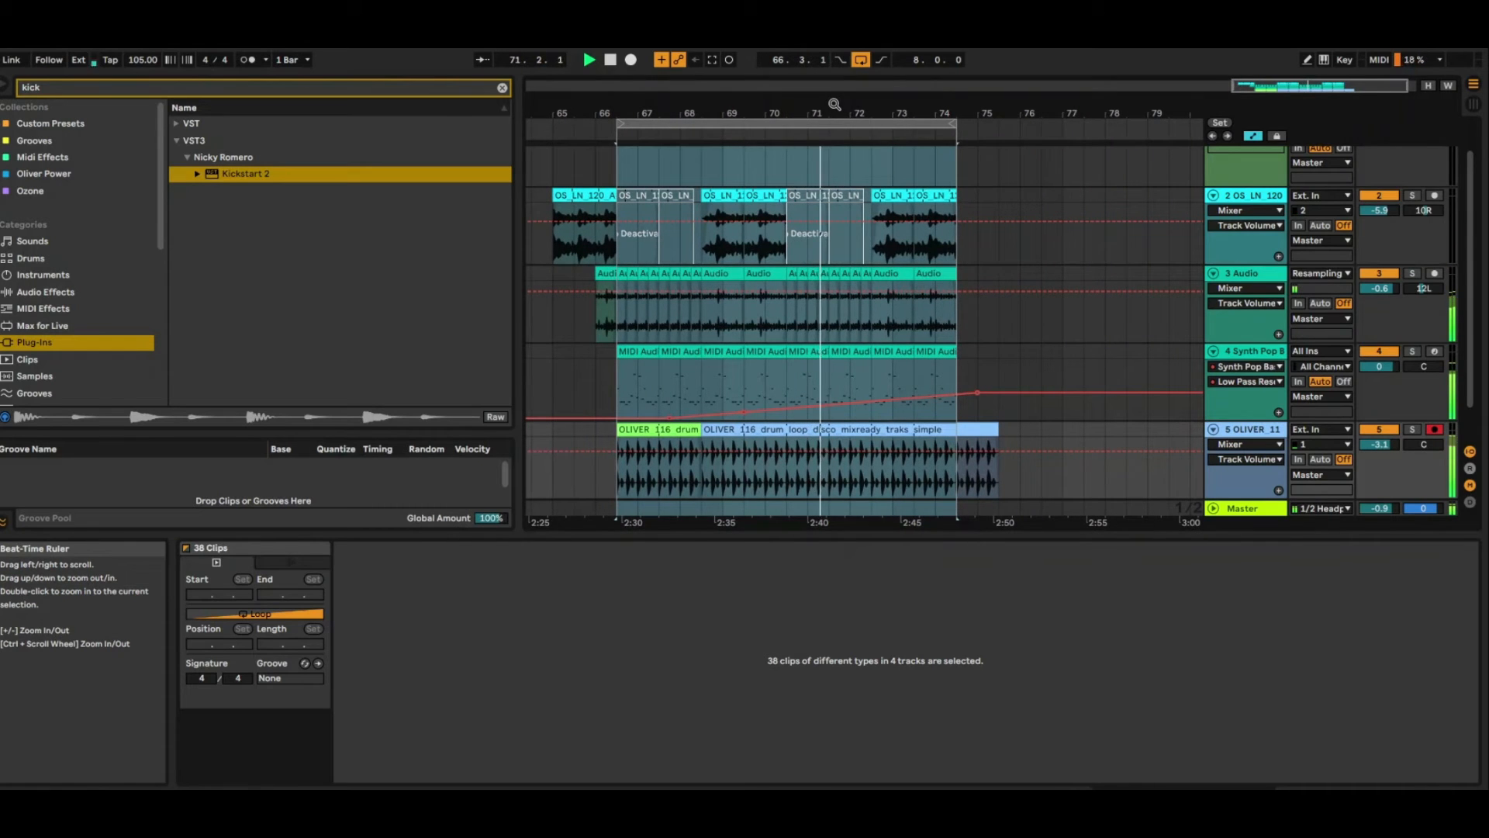
click(1214, 351)
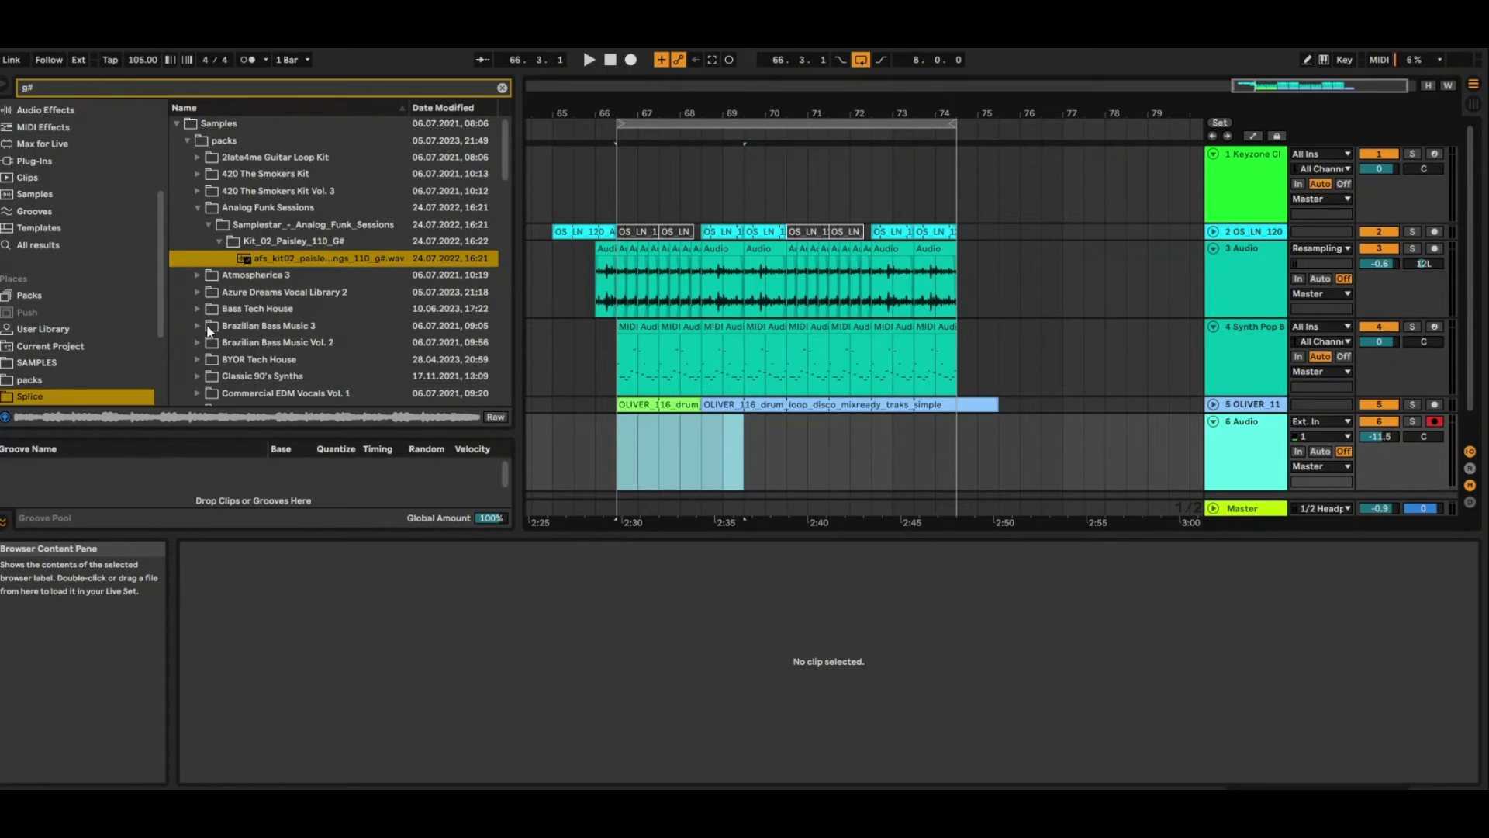
drag(259, 265, 626, 433)
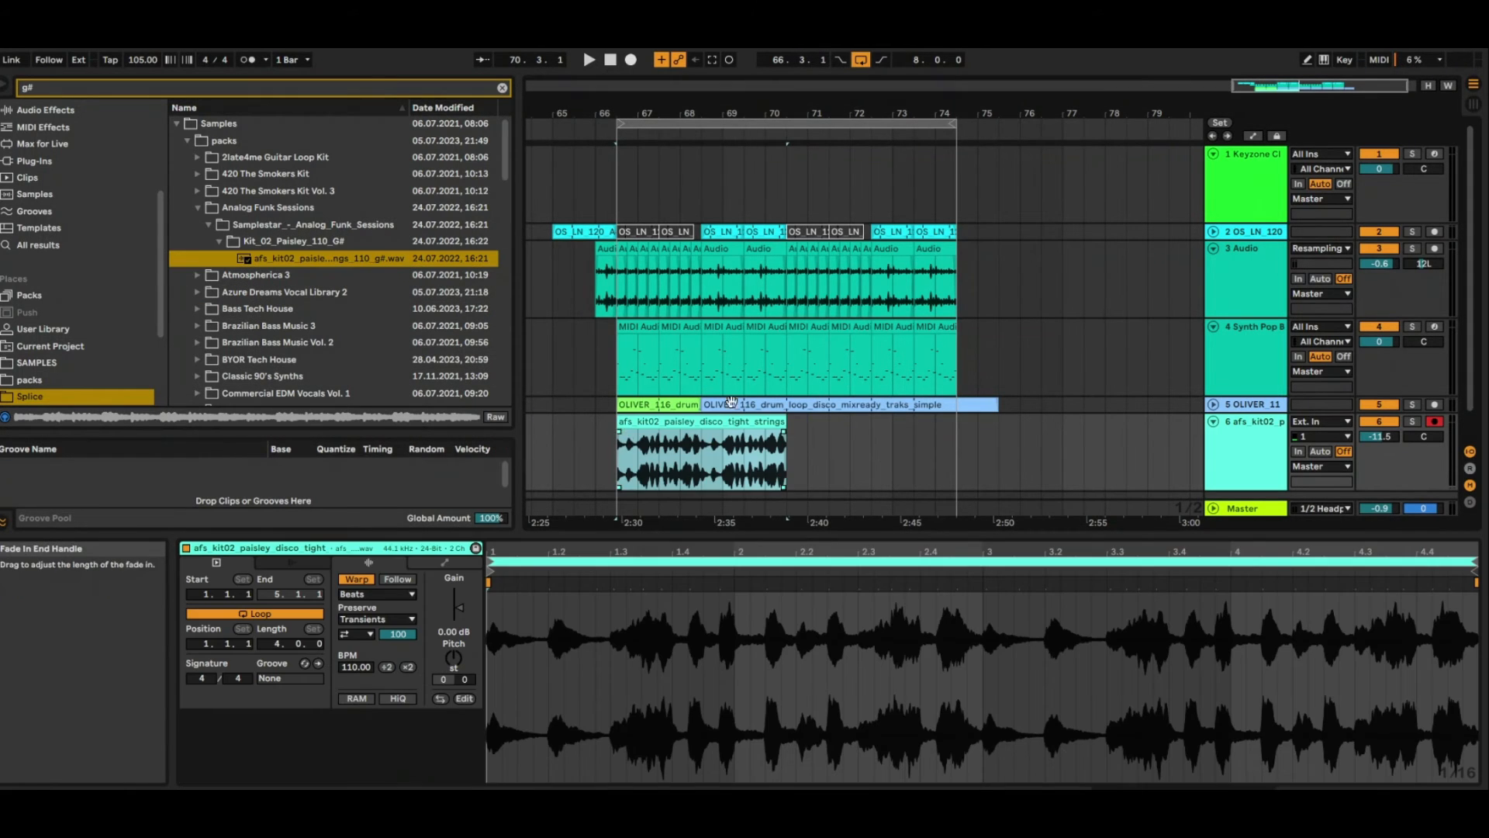
Step: Audition the strings clip soloed with Complex warping and lower its track volume to -13.5 dB
key(space)
drag(1391, 438, 1391, 442)
key(space)
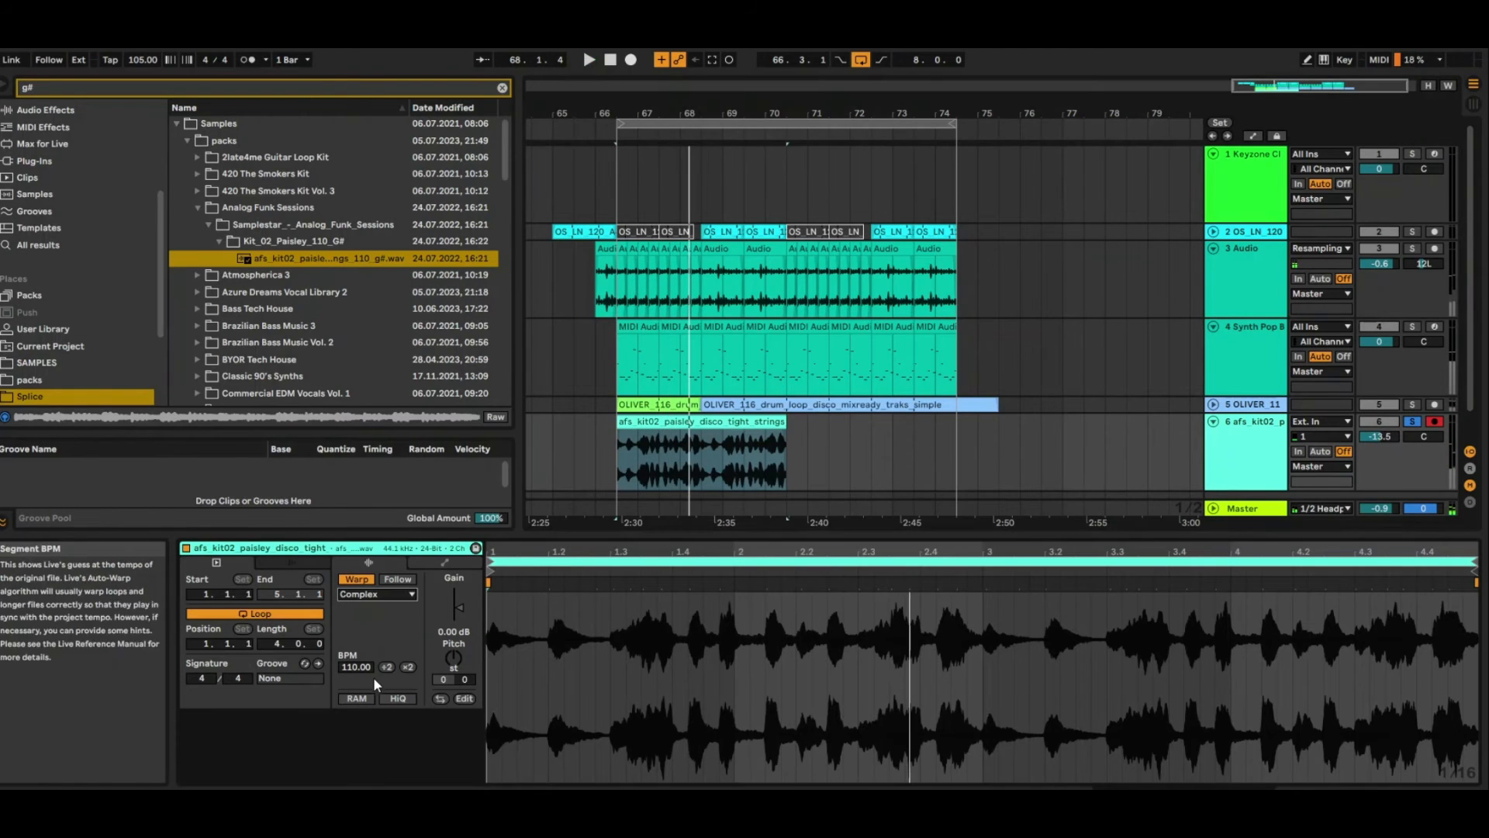
Step: Split the strings clip at 67.1.1 and keep only half-bar pieces at 66.3.1 and 68.3.1
click(636, 483)
click(636, 482)
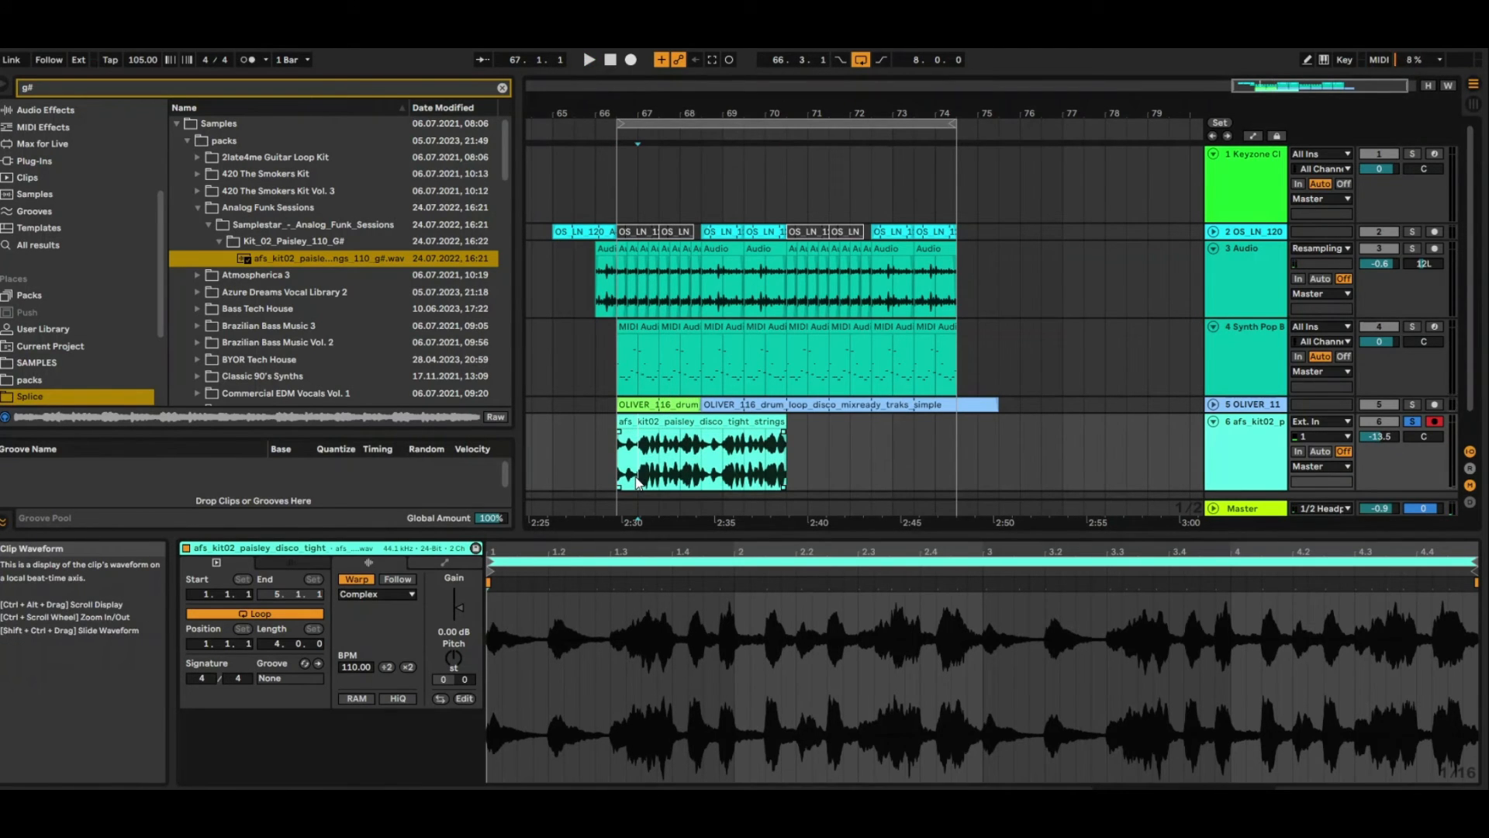
key(ctrl+e)
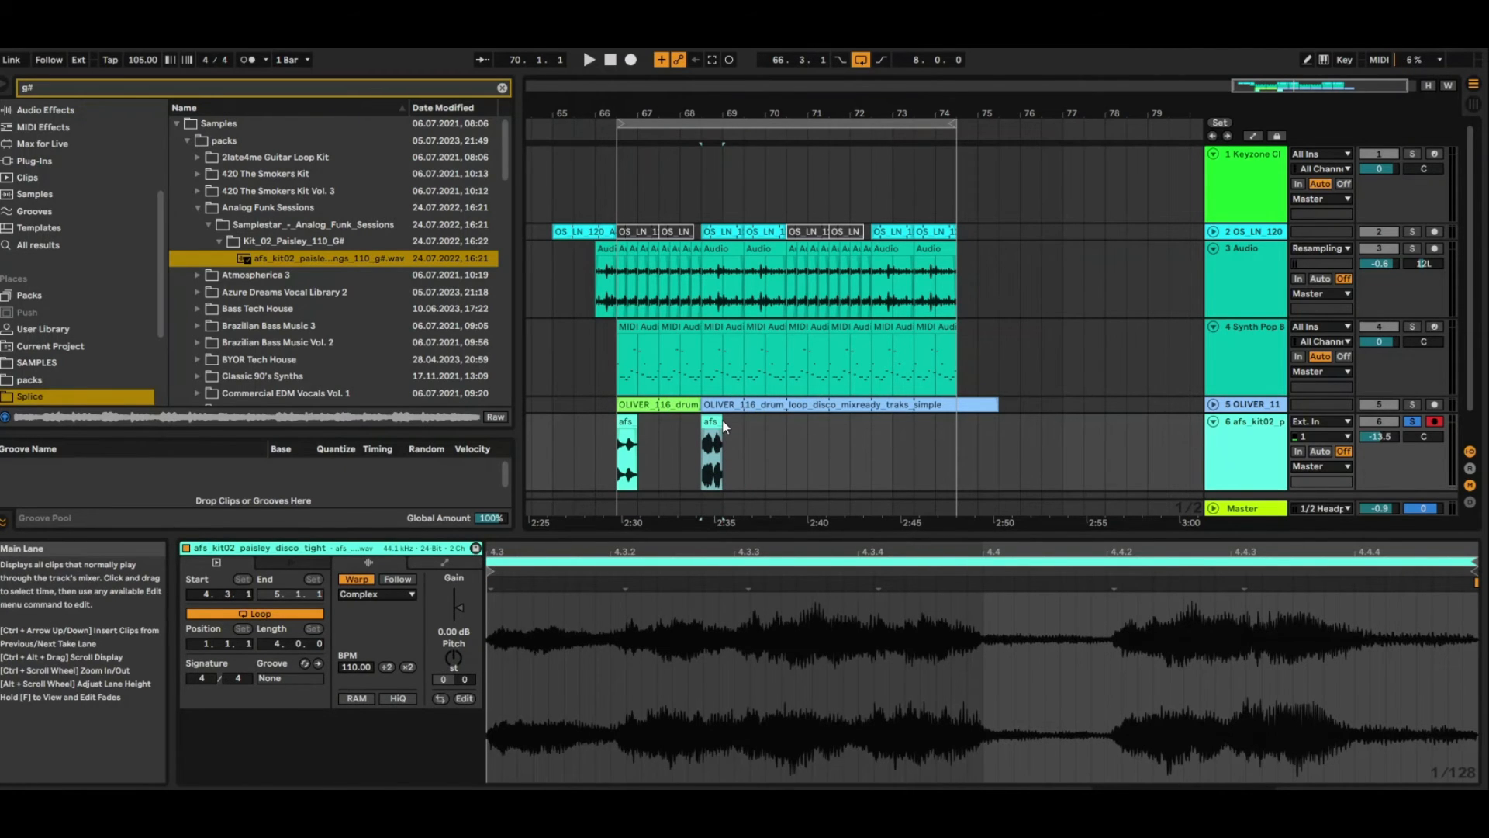
Step: Add another copy of the strings loop to track 6 and cut it into half-bar clips at 70.3.1 and 72.3.1
drag(269, 264, 816, 454)
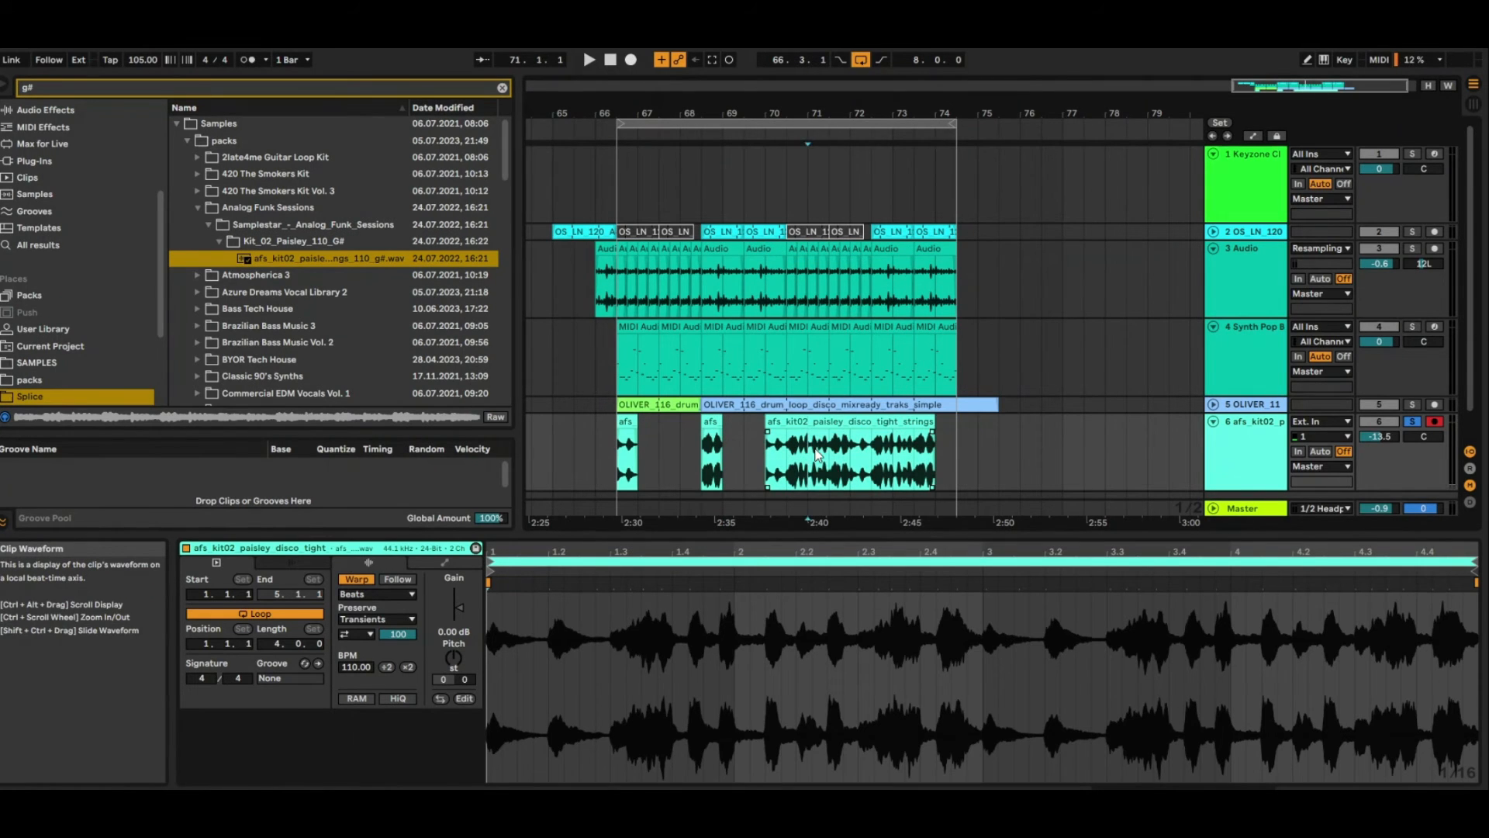
click(817, 454)
drag(774, 422, 892, 423)
click(809, 458)
key(ctrl+e)
Step: Unsolo the strings track and fine-tune its volume while the full loop plays
click(1412, 424)
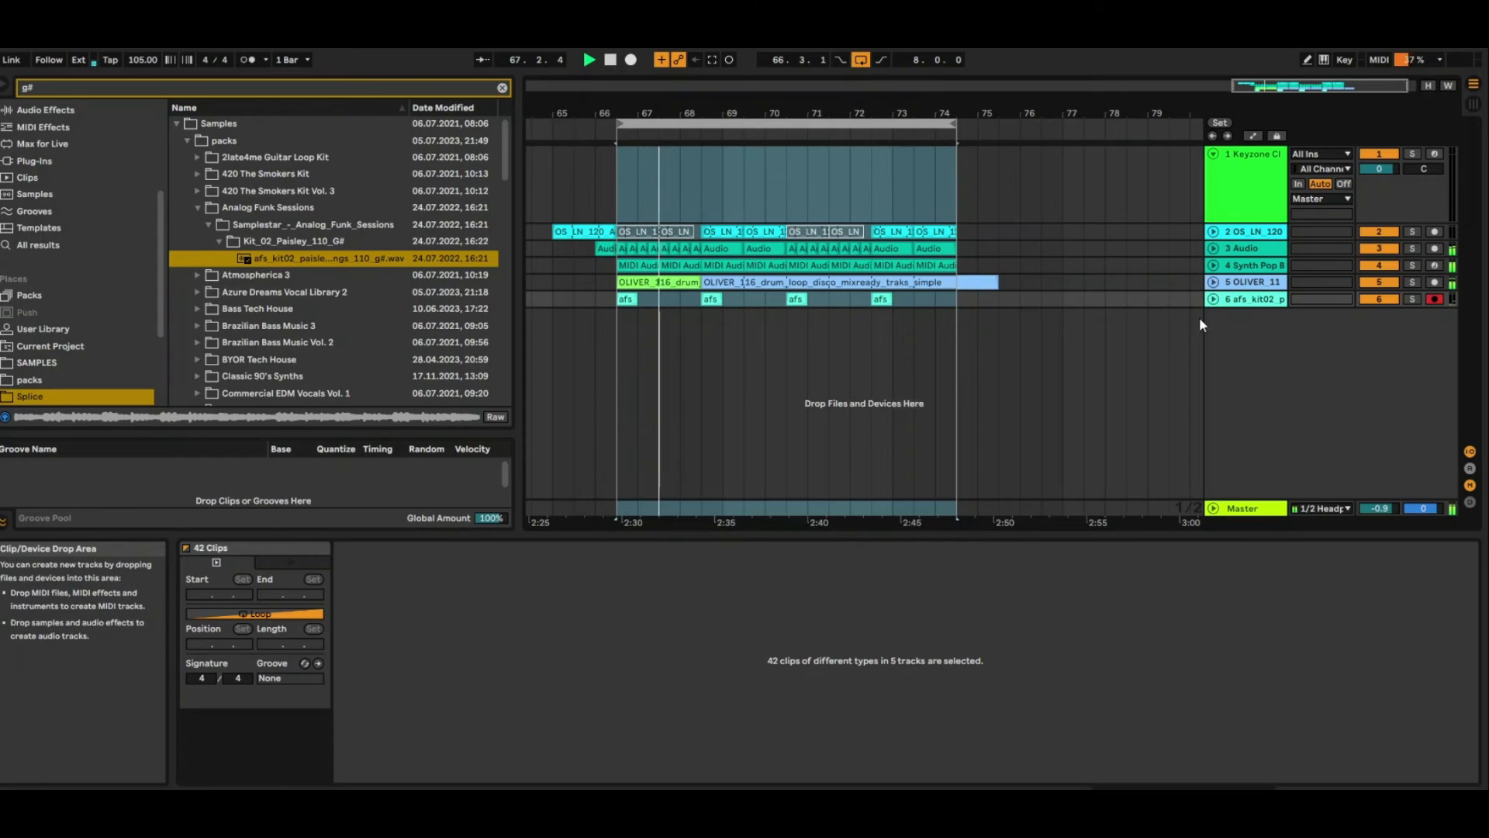
click(1213, 299)
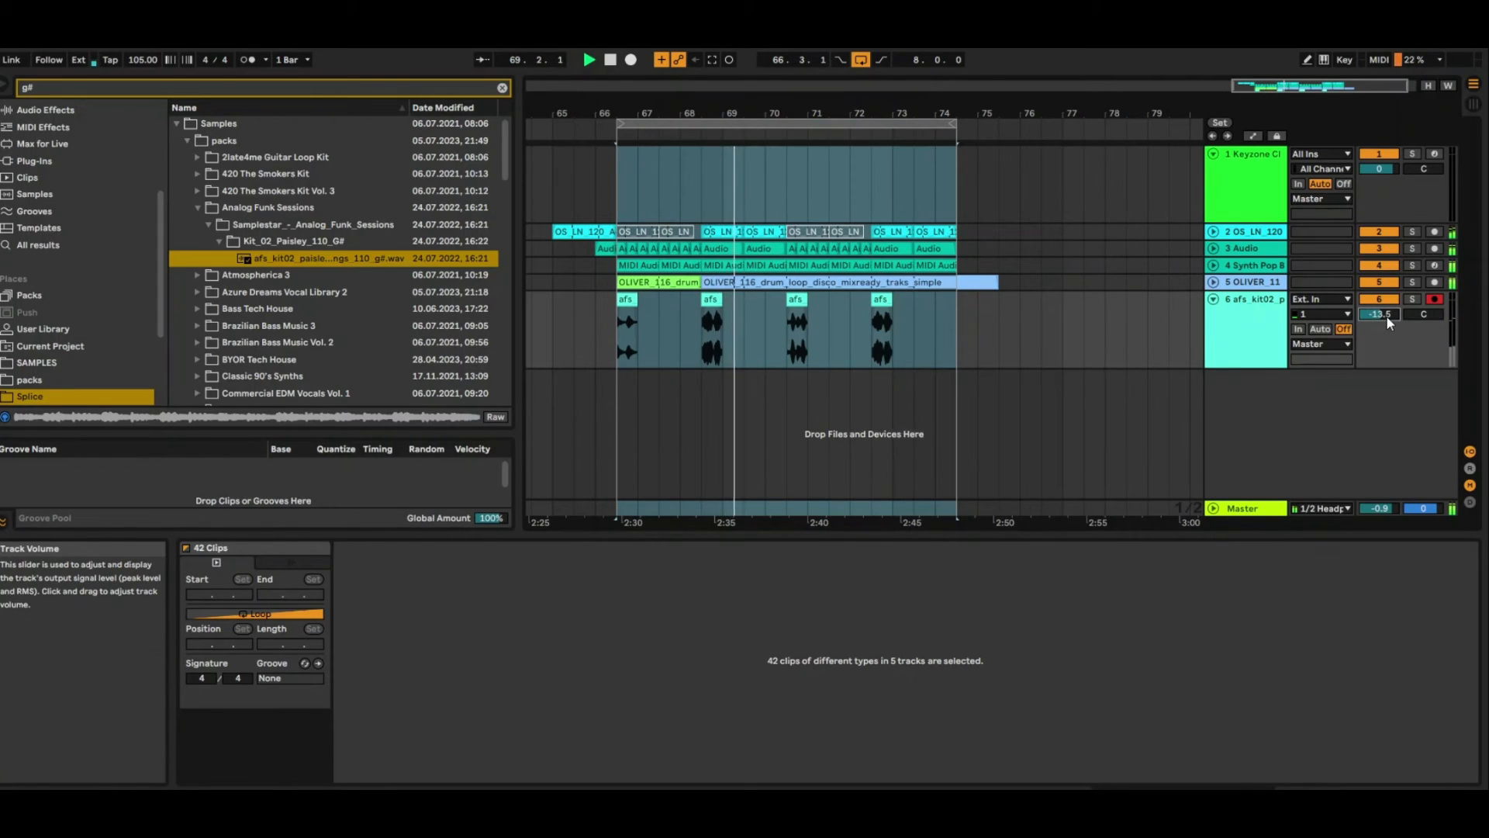
mouse_move(1380, 314)
mouse_down()
mouse_move(1381, 334)
mouse_move(1381, 316)
mouse_up()
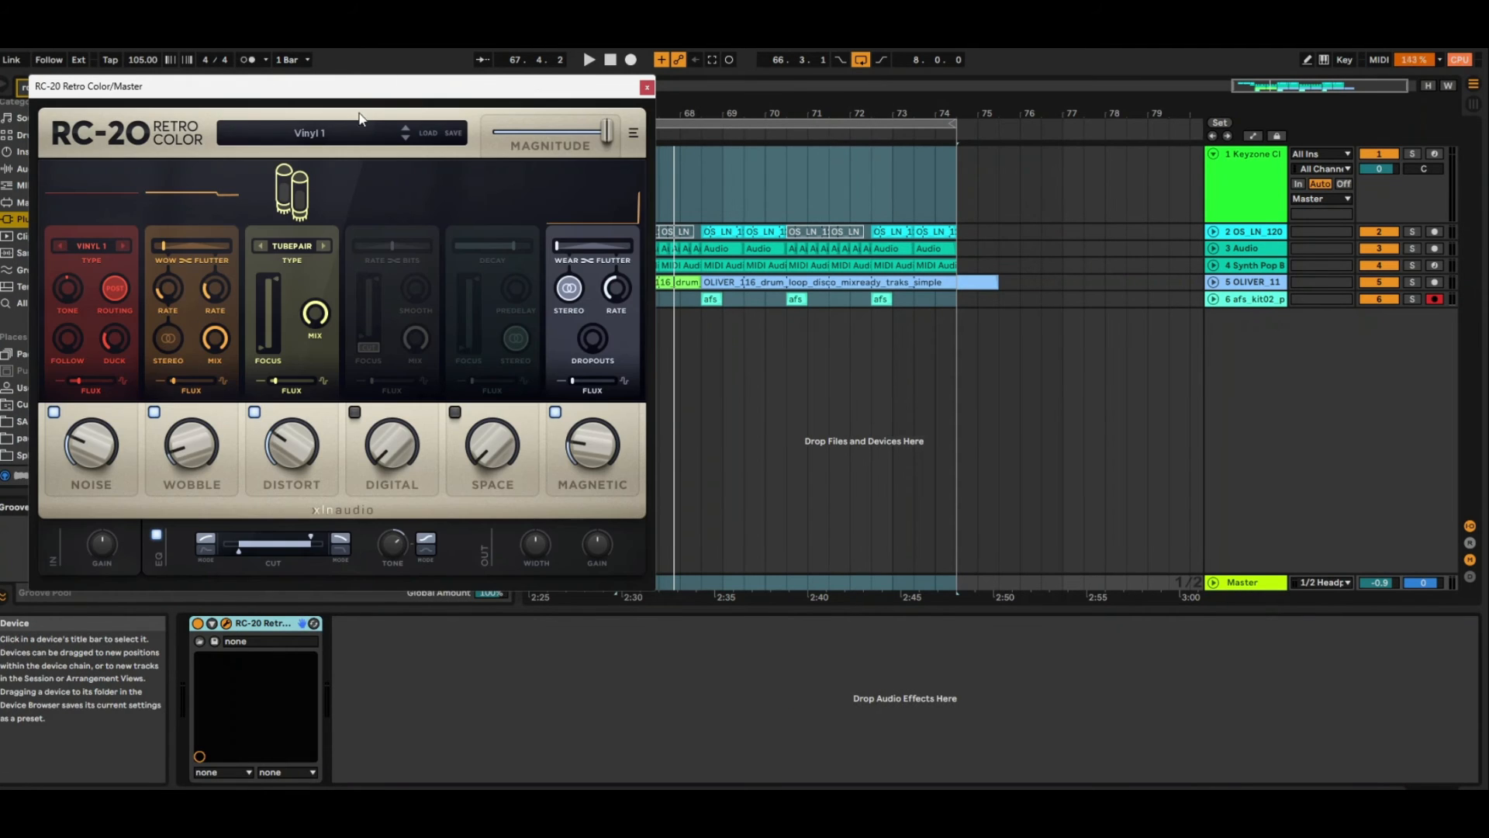
Step: Load the Magnitude Transition 1 preset in RC-20 Retro Color on the Master track
click(310, 138)
click(231, 251)
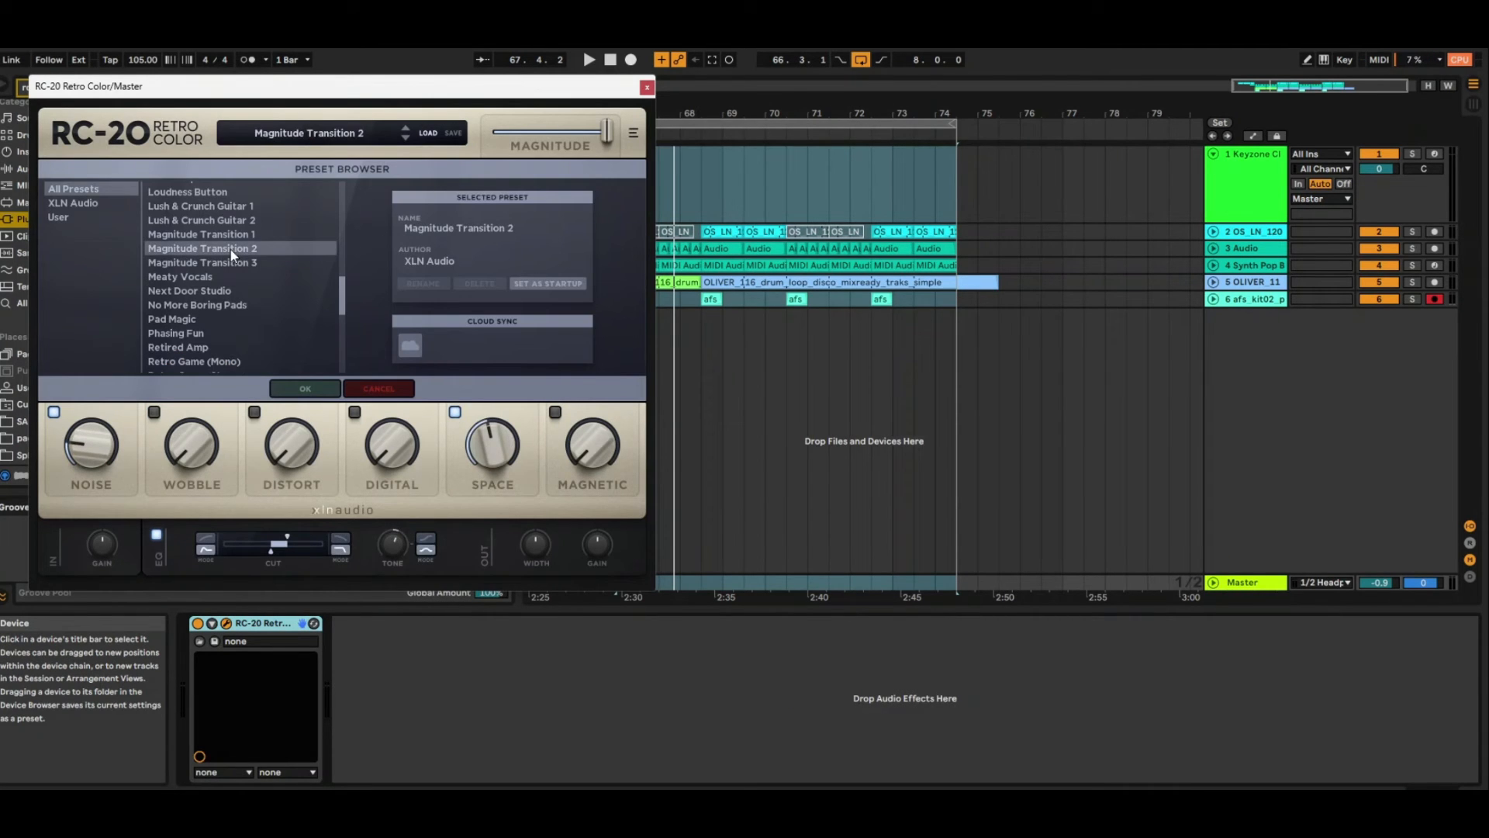
click(234, 233)
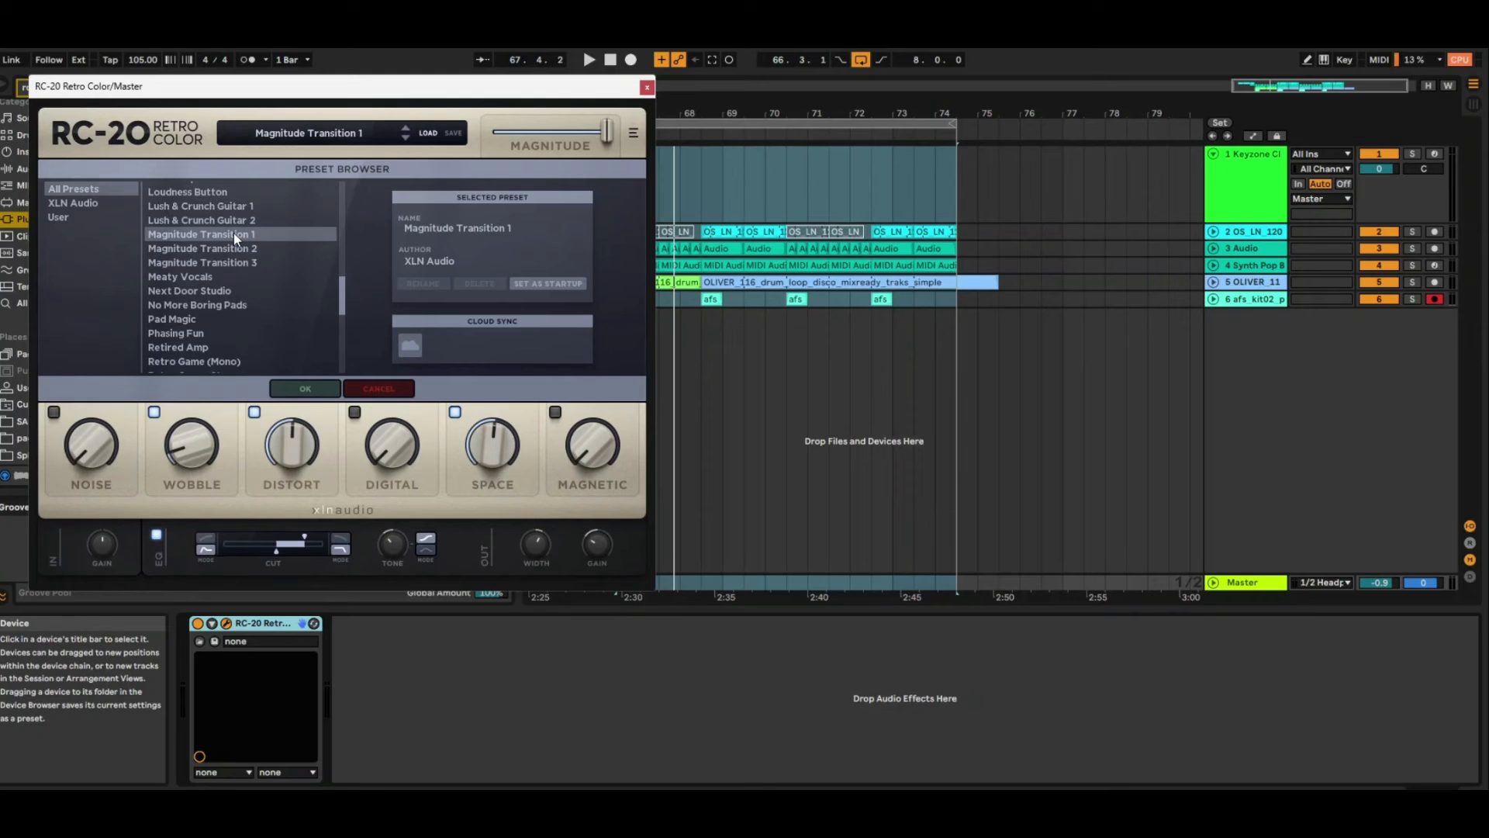
Step: Show the RC-20 Magnitude automation lane on the Master track and close the plug-in window
key(a)
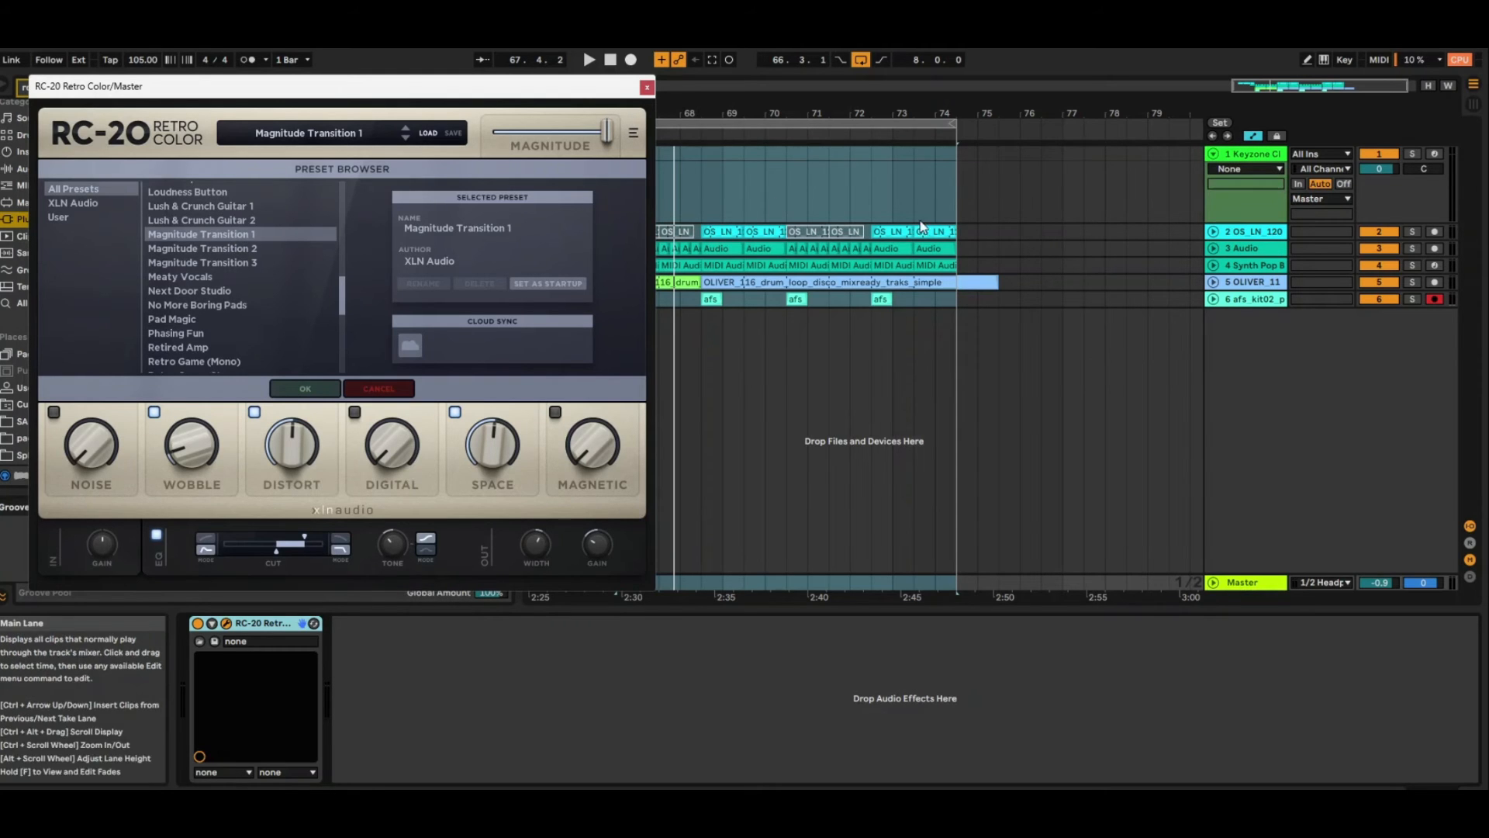
click(1214, 583)
click(611, 131)
click(647, 87)
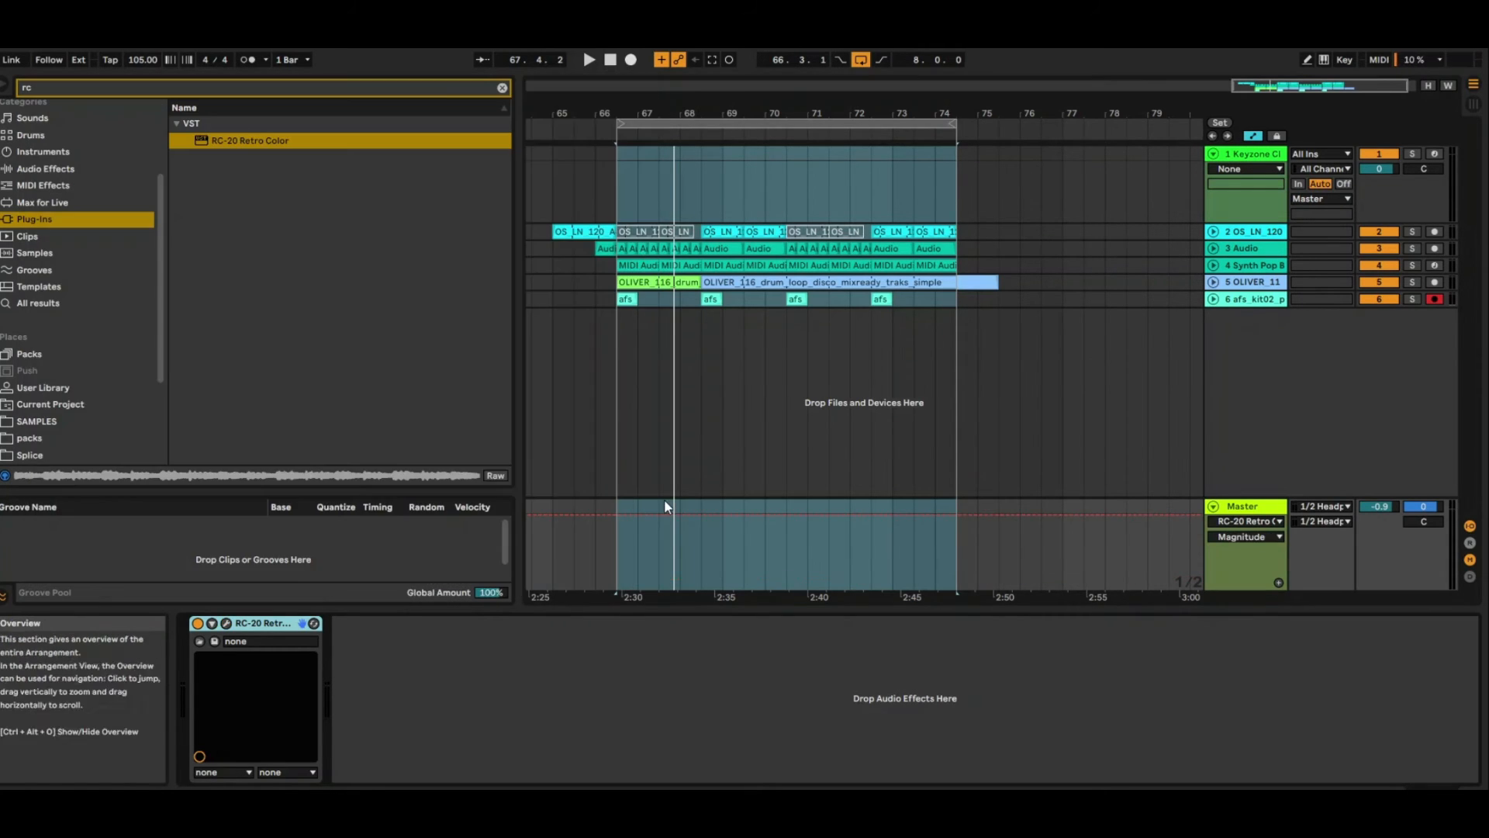
Step: Automate RC-20 Magnitude to fall from 66.3.1 to about 0.27 at 68.3.1, drop near zero, and rise slightly by 74.3.1
mouse_move(618, 515)
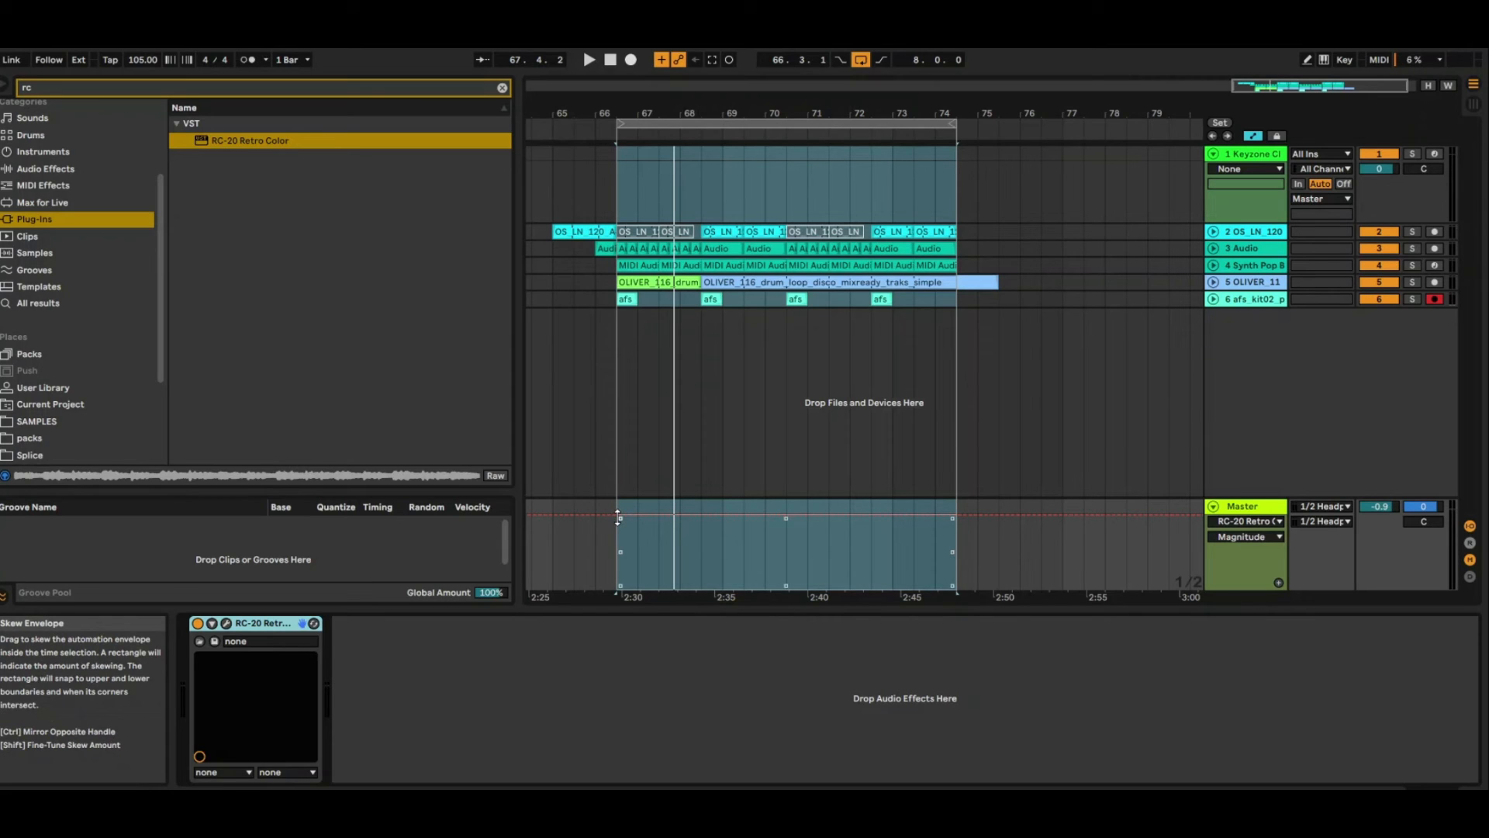
click(612, 519)
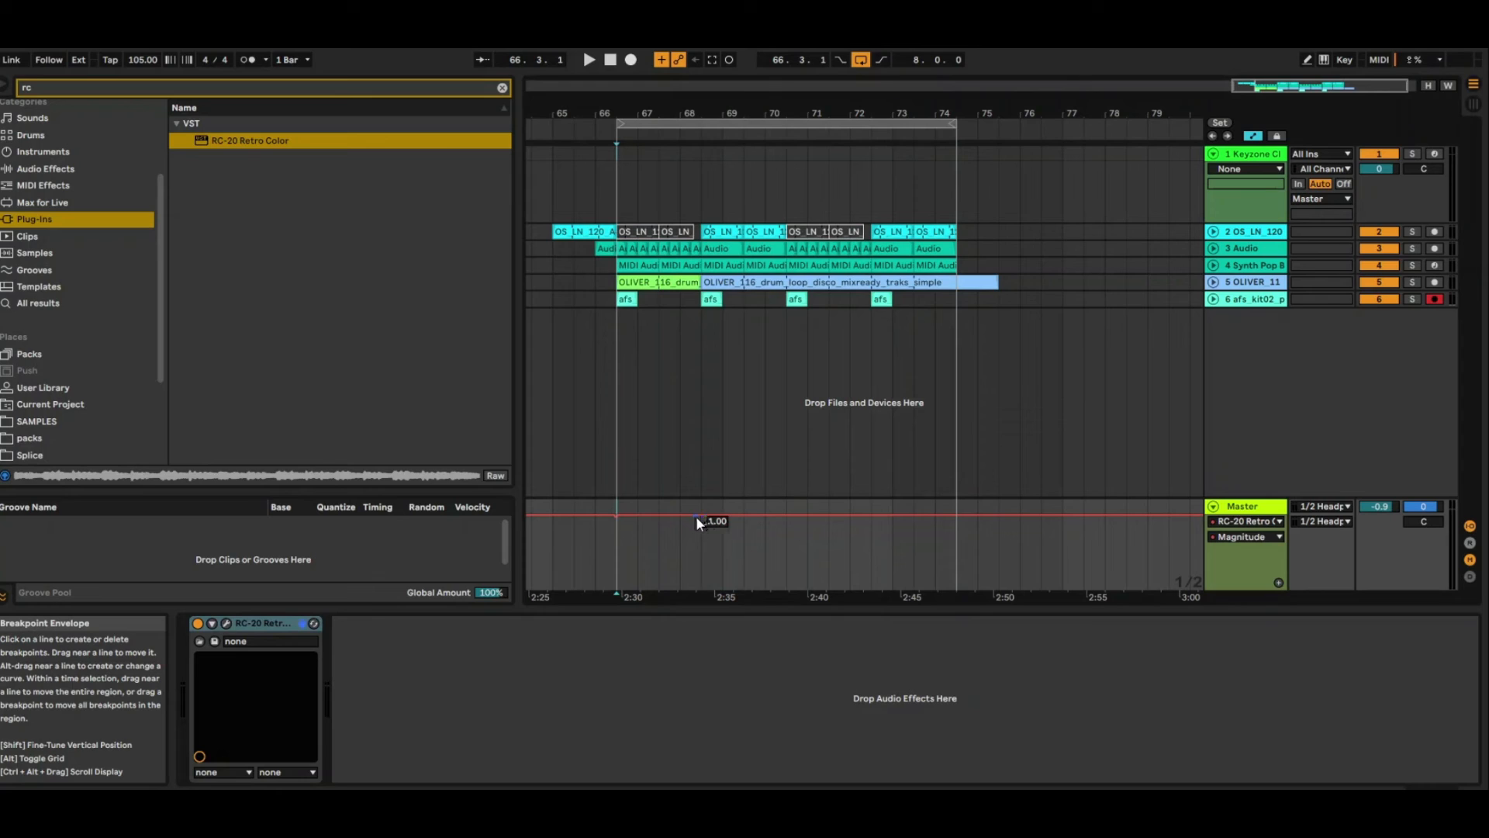
drag(698, 517, 703, 590)
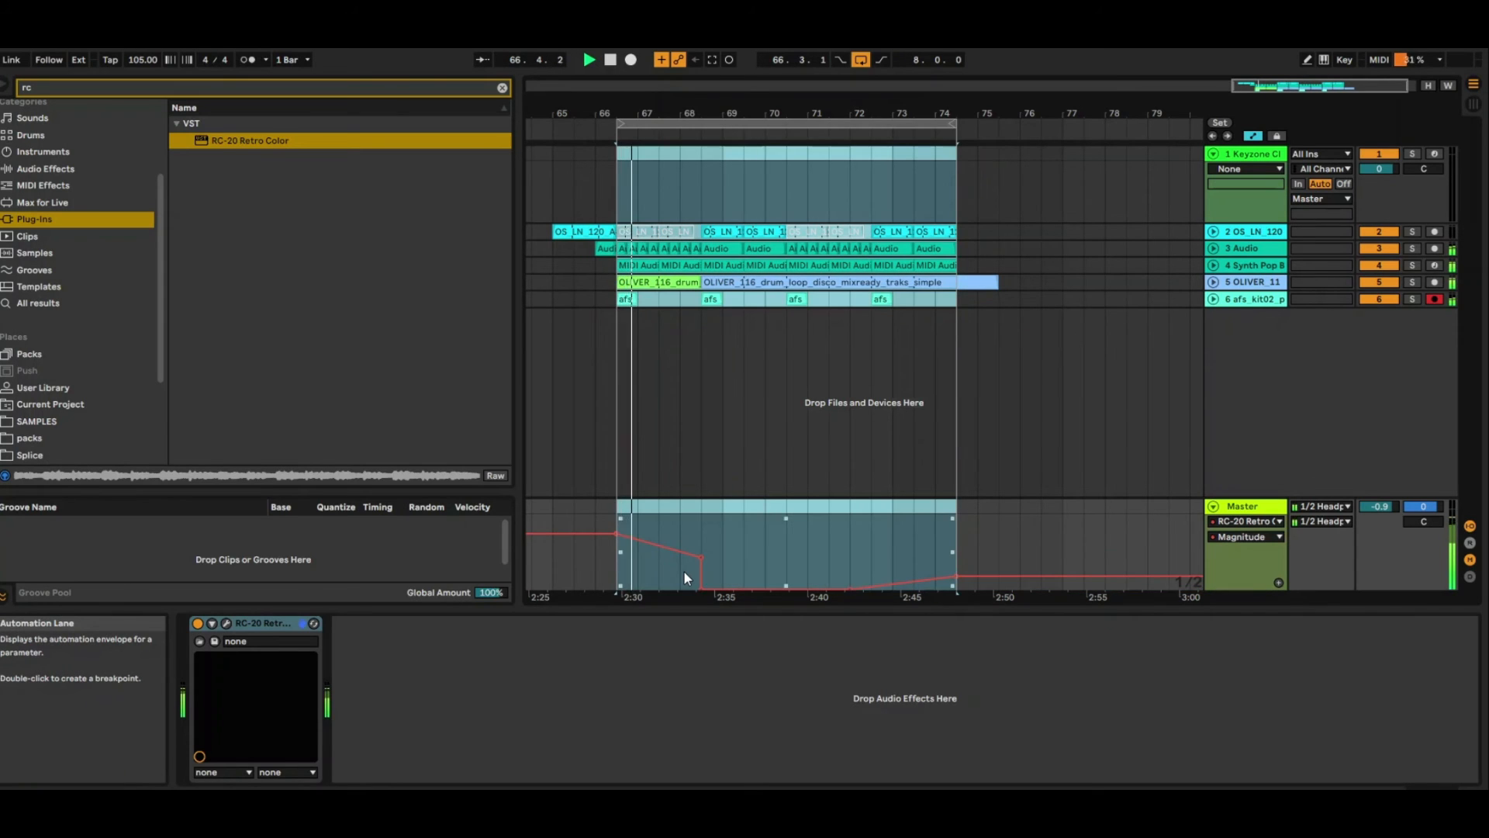
drag(700, 560, 701, 568)
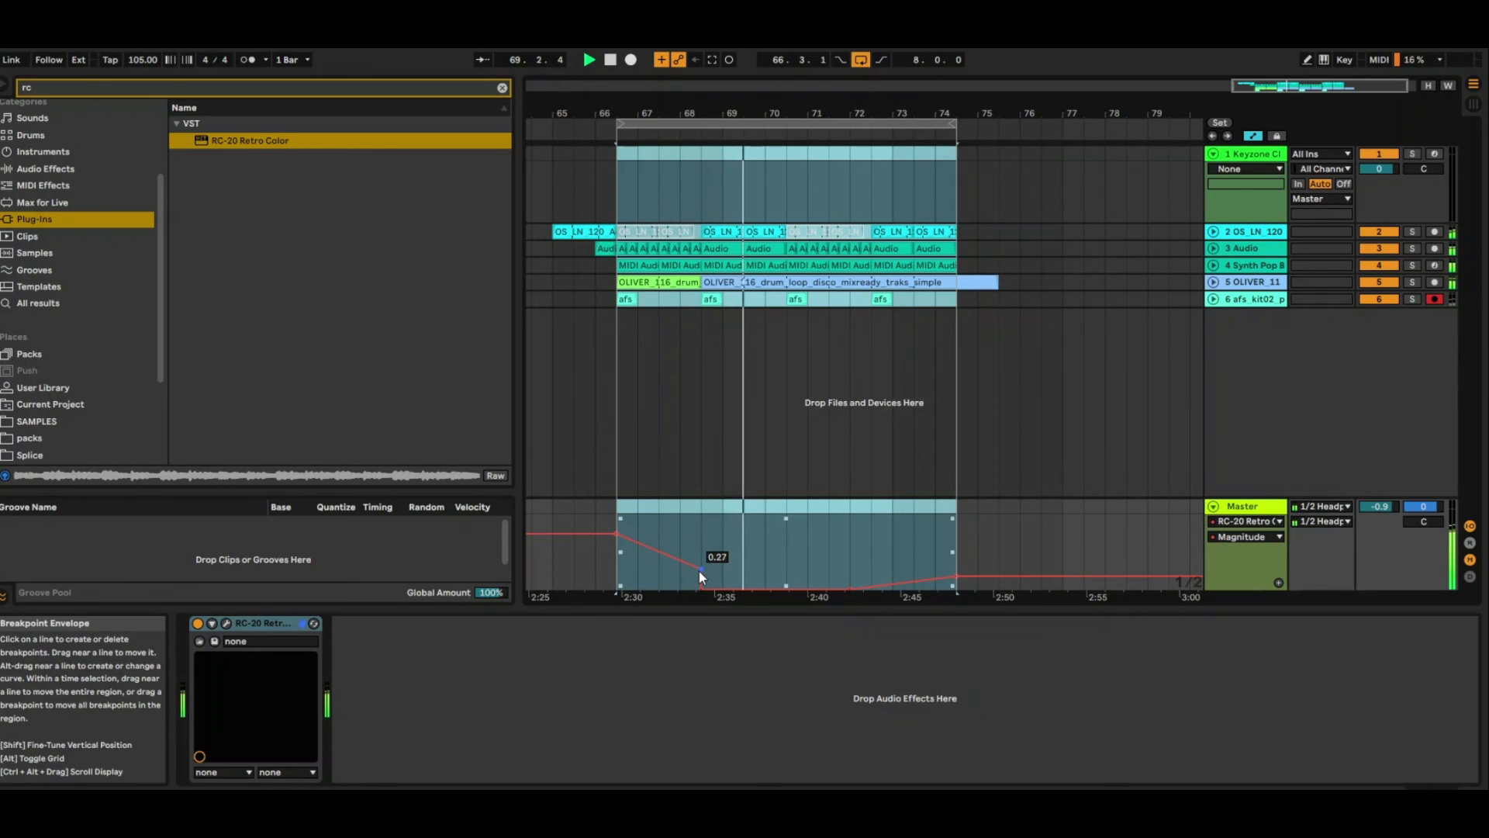
Step: Delete the unused Keyzone track and group the remaining five tracks
click(1240, 155)
key(Delete)
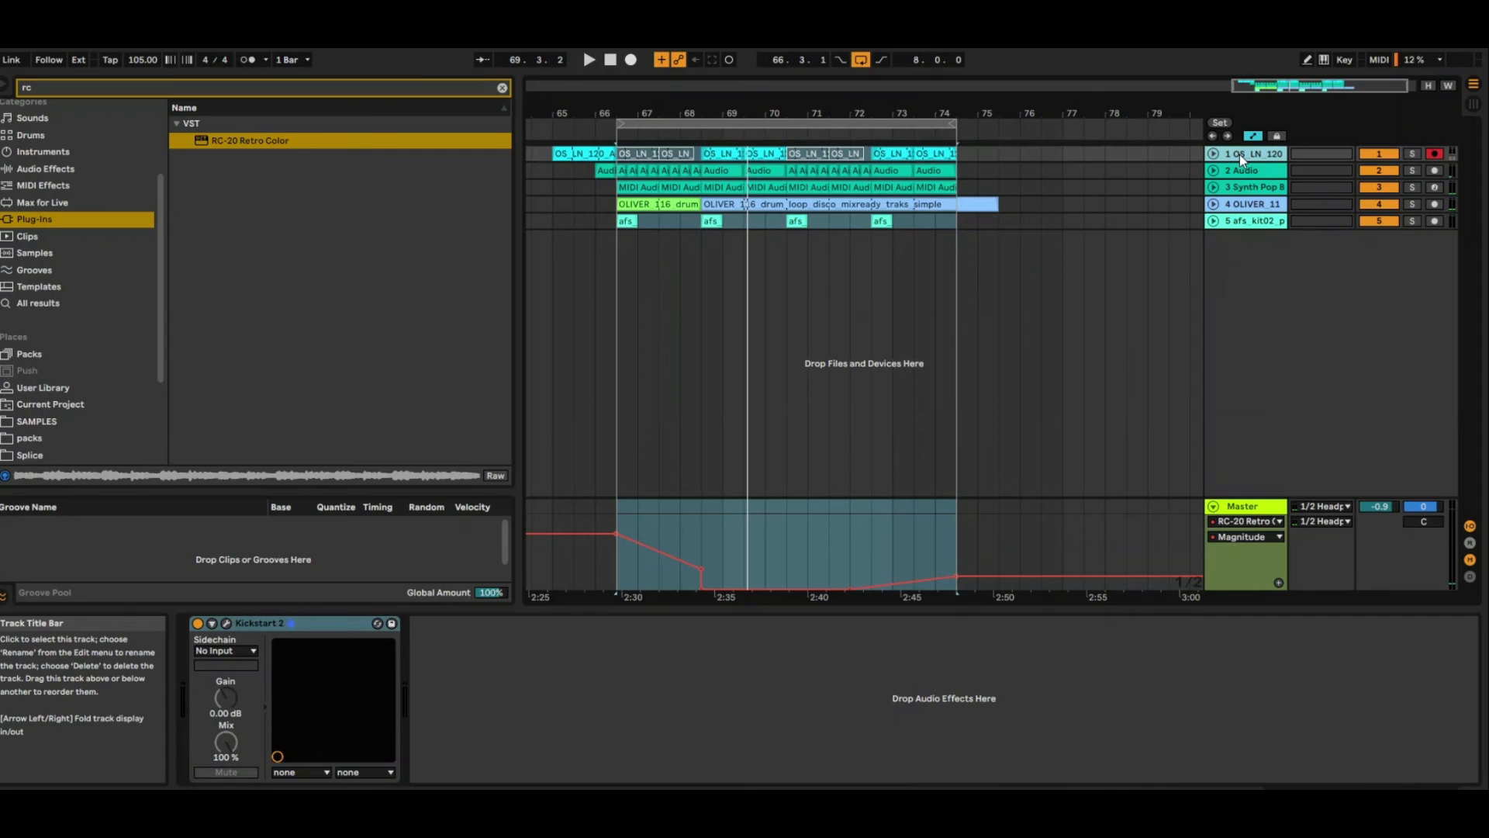
key(ctrl+g)
Step: Search the audio effects for "reve", add Reverb to the group track and audition it
click(86, 87)
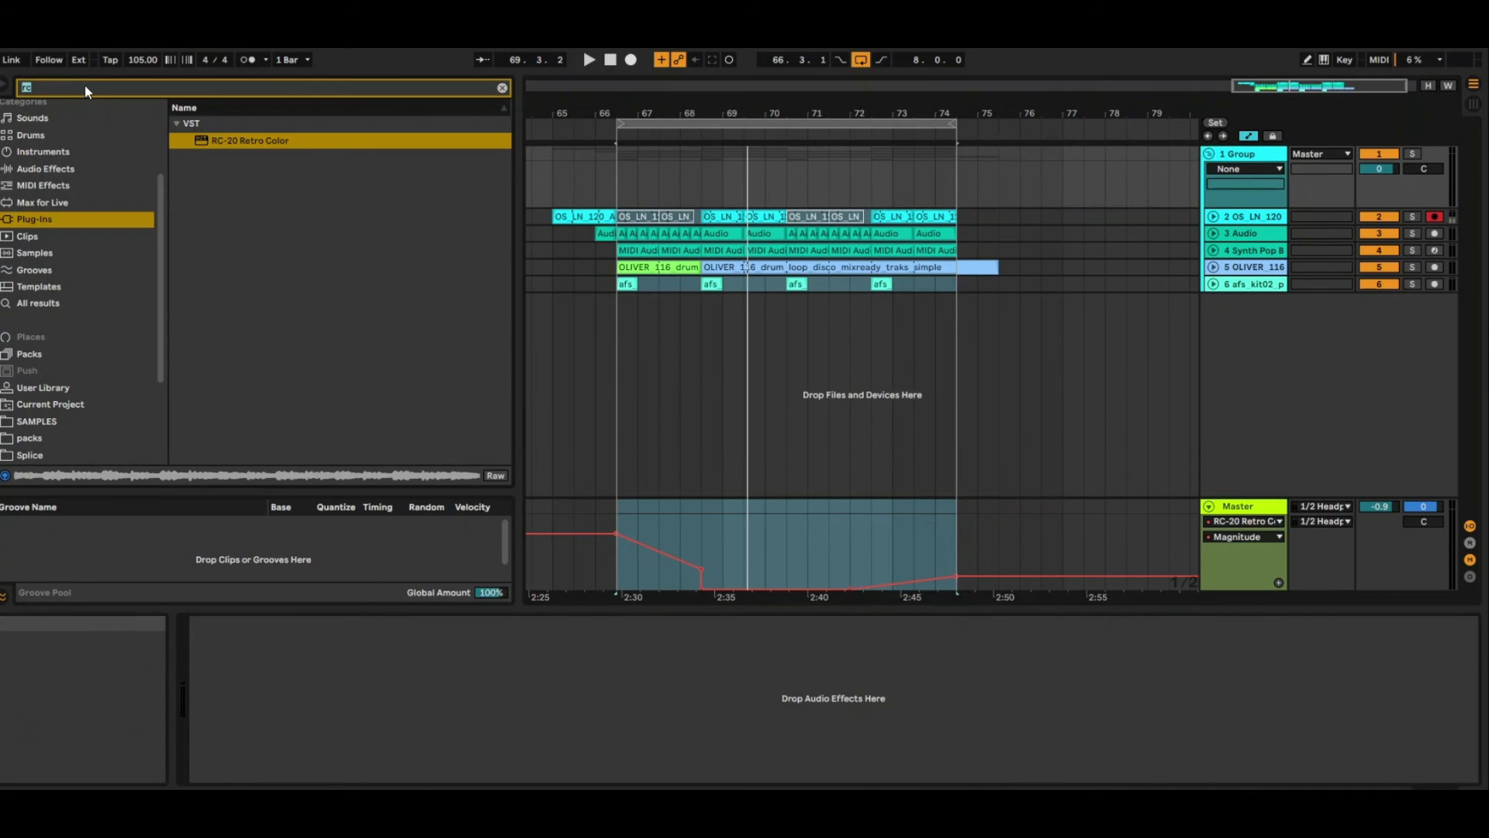
text(reve)
click(48, 292)
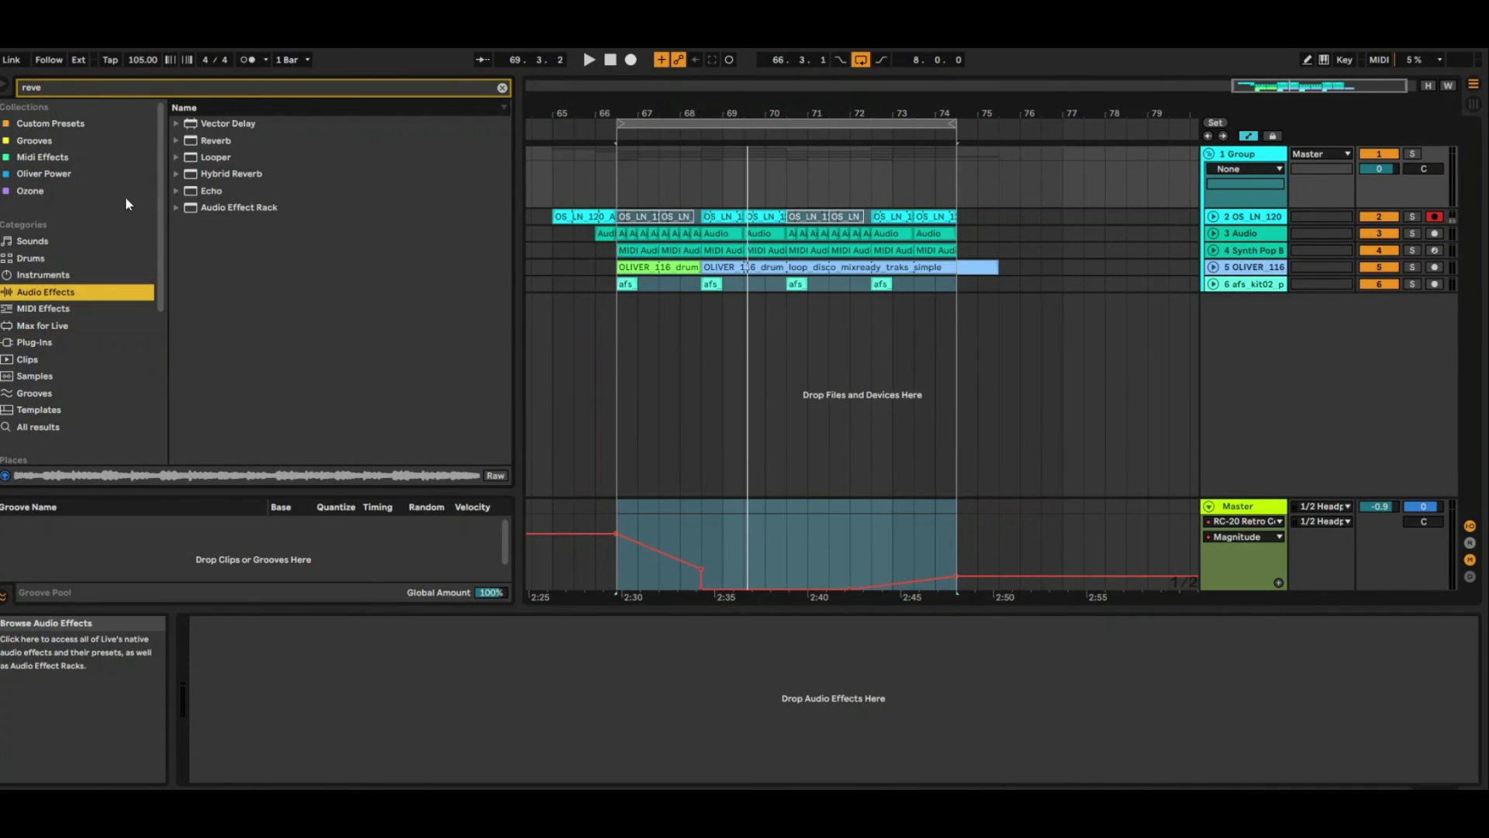
key(Down)
key(Down)
key(Return)
key(space)
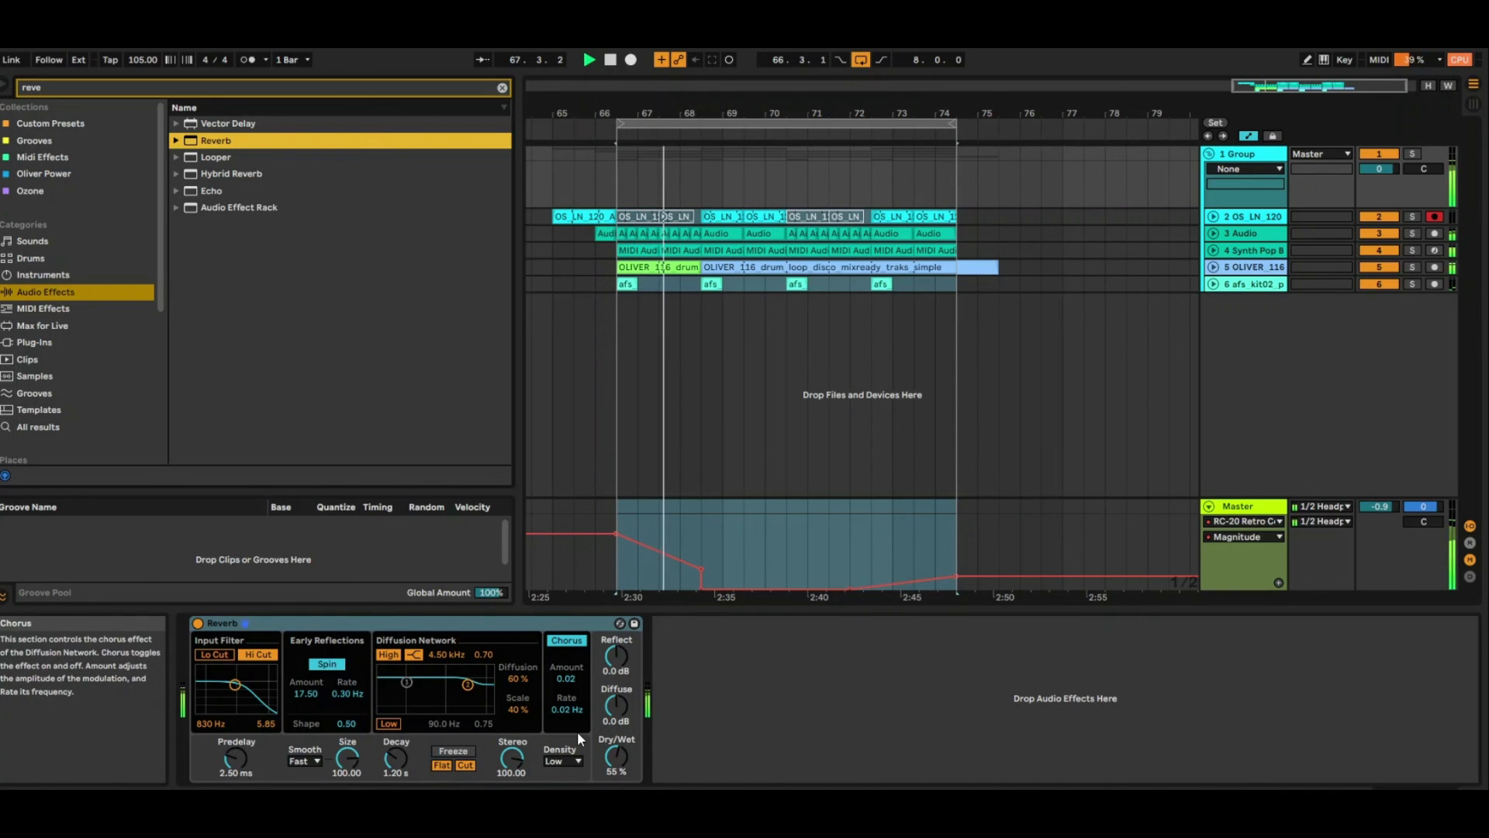
key(space)
Step: Insert a return track and move the Reverb from the group onto it
right_click(1250, 437)
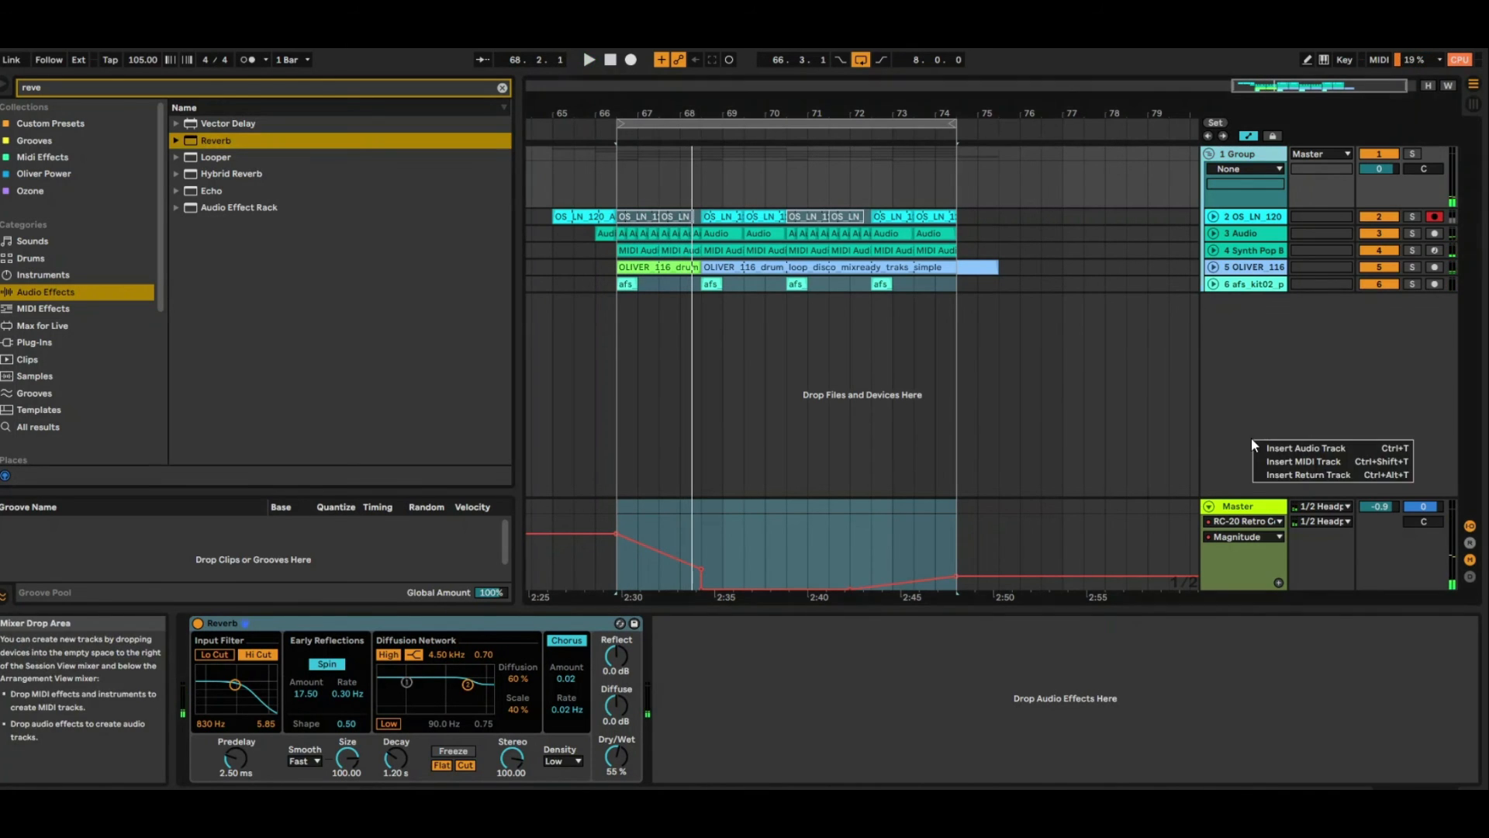
click(1283, 474)
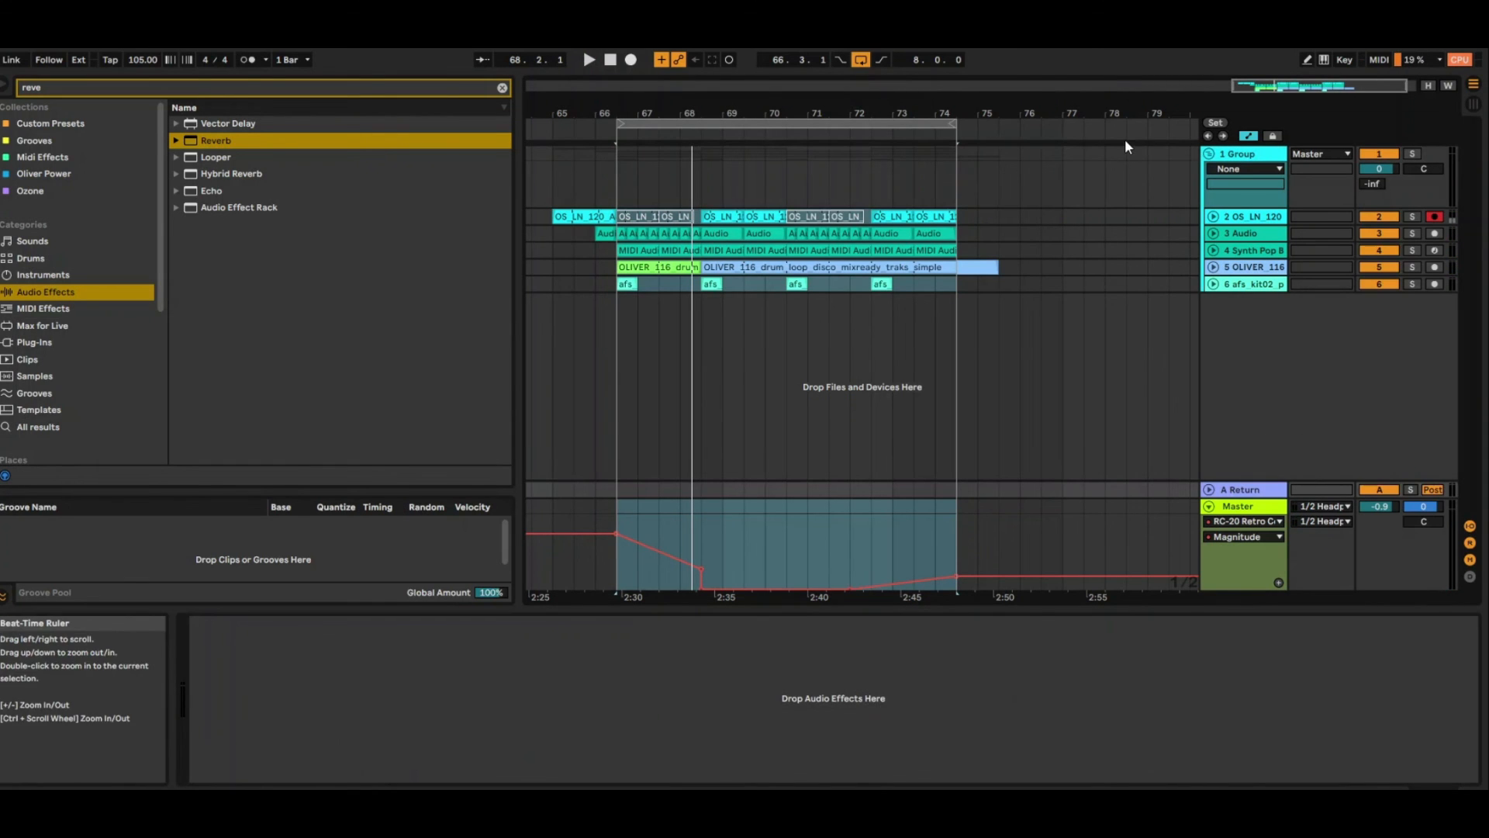
drag(448, 625, 1233, 491)
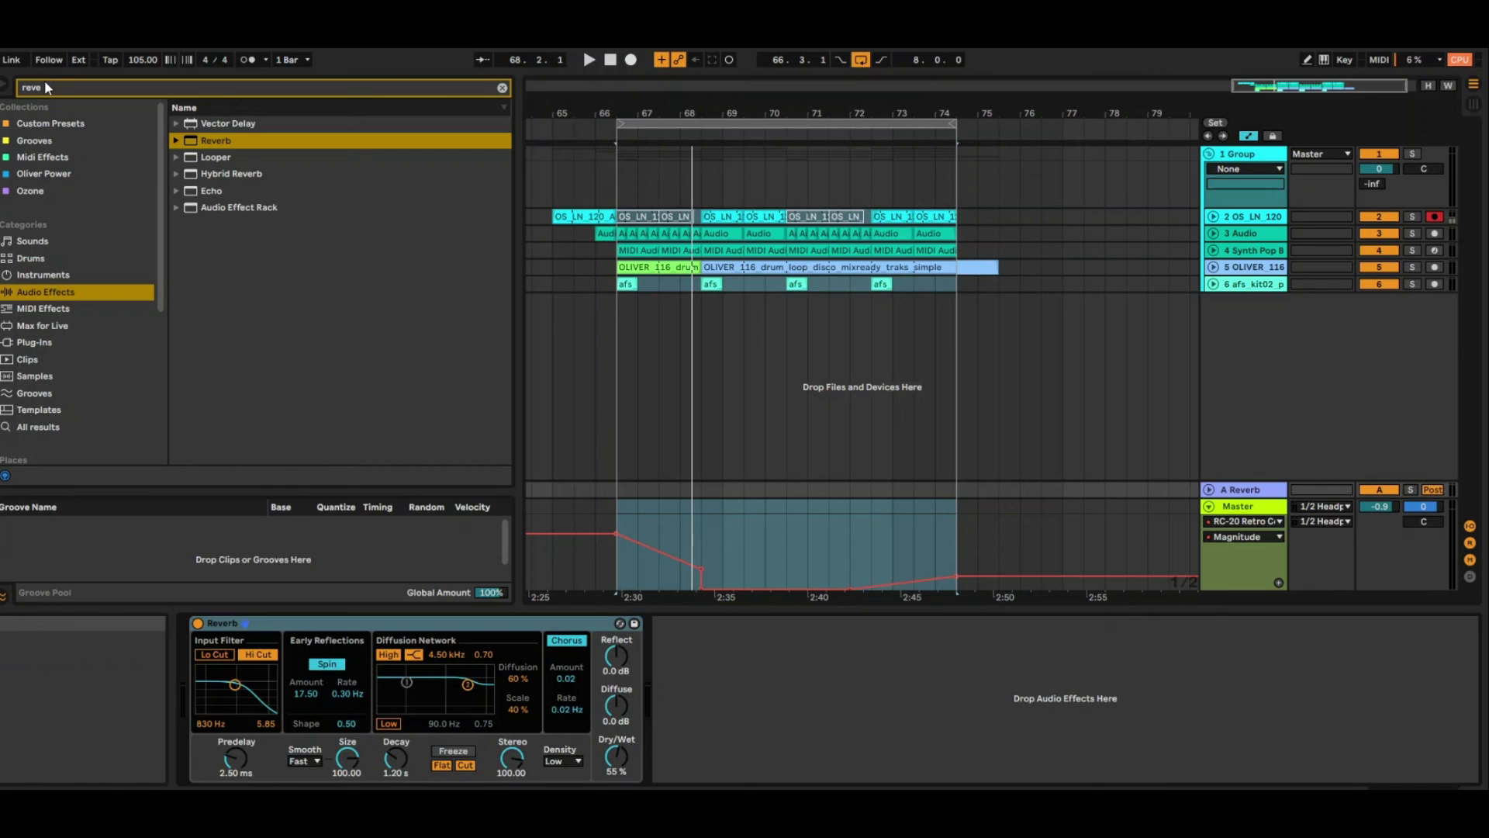
Step: Find EQ Eight in the audio effects and add it after the Reverb on the return track
text(eq)
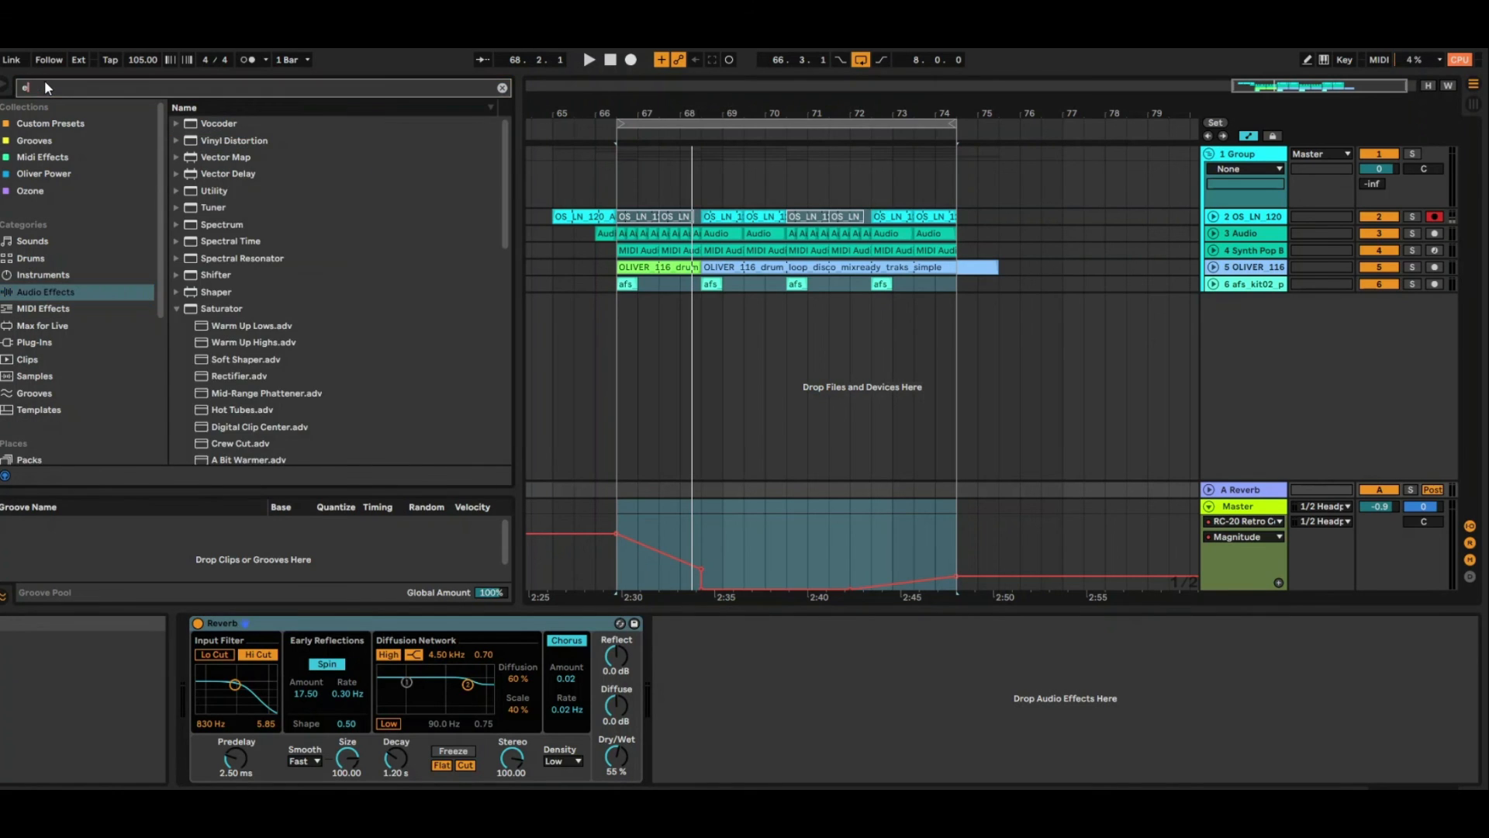
click(177, 157)
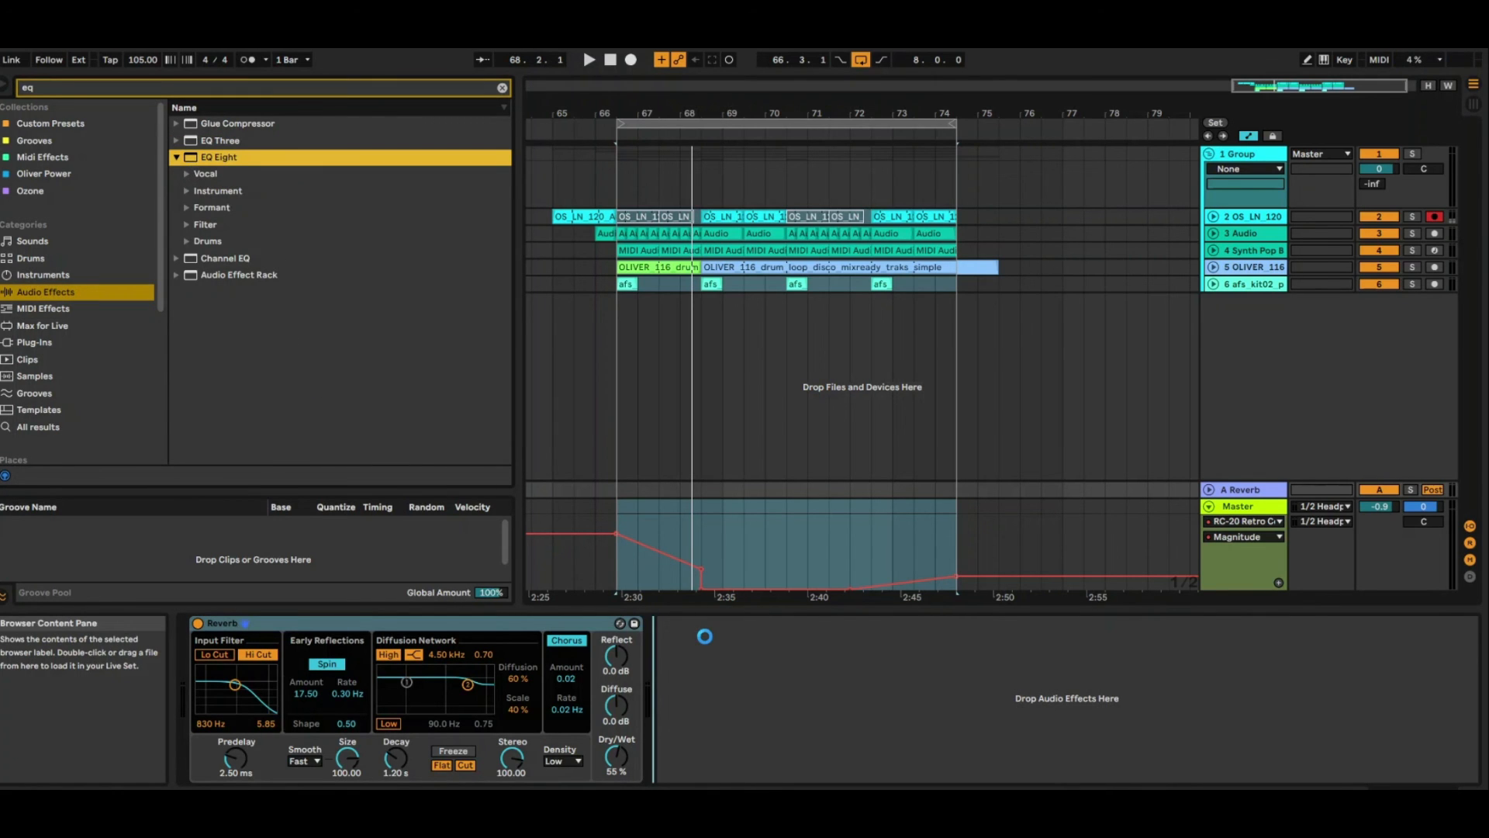
drag(706, 643, 707, 644)
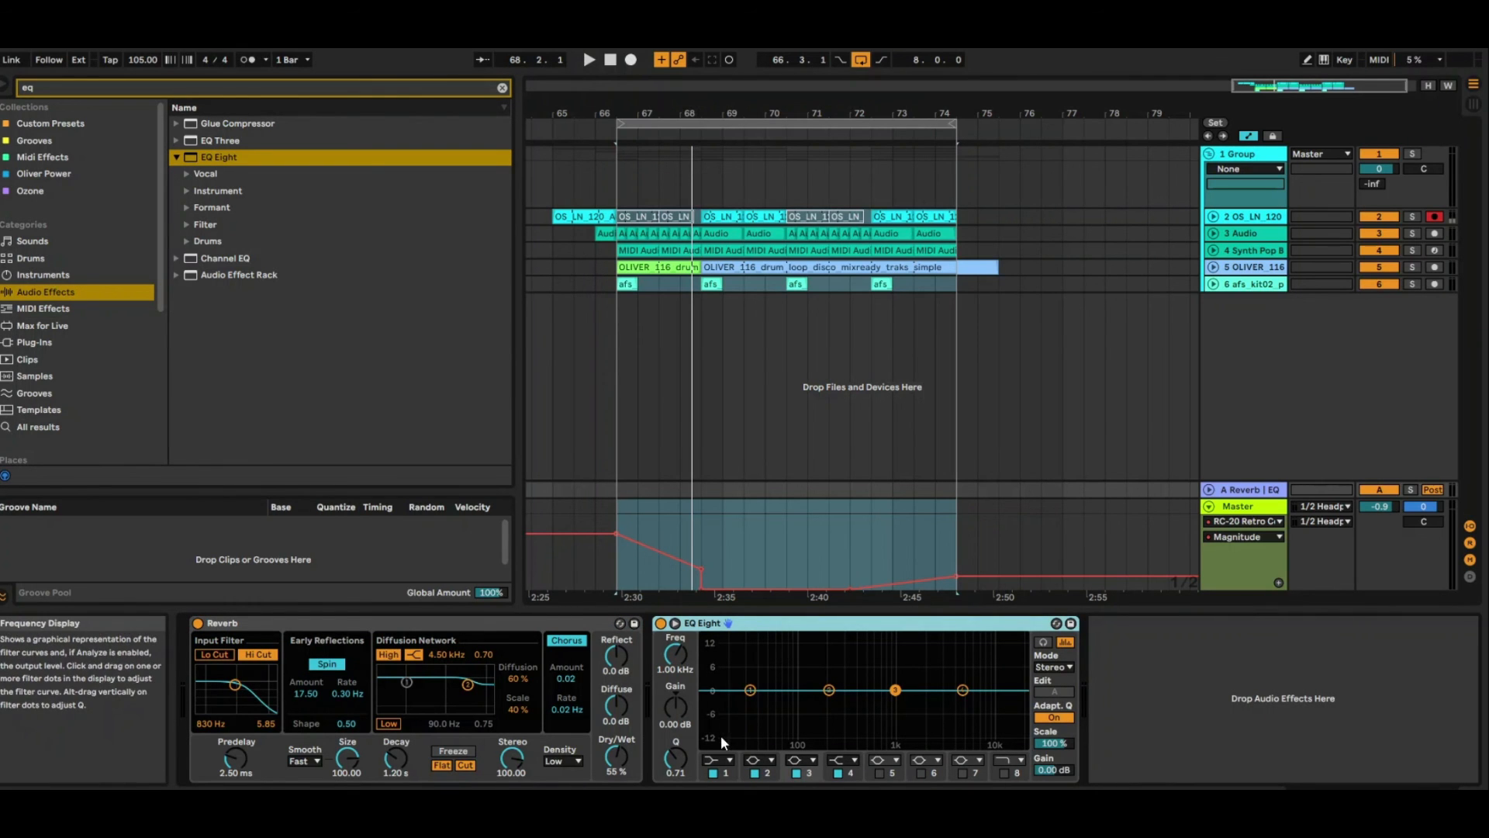
Step: Set EQ Eight's band 1 to a 12 dB low cut at about 77.4 Hz
click(730, 760)
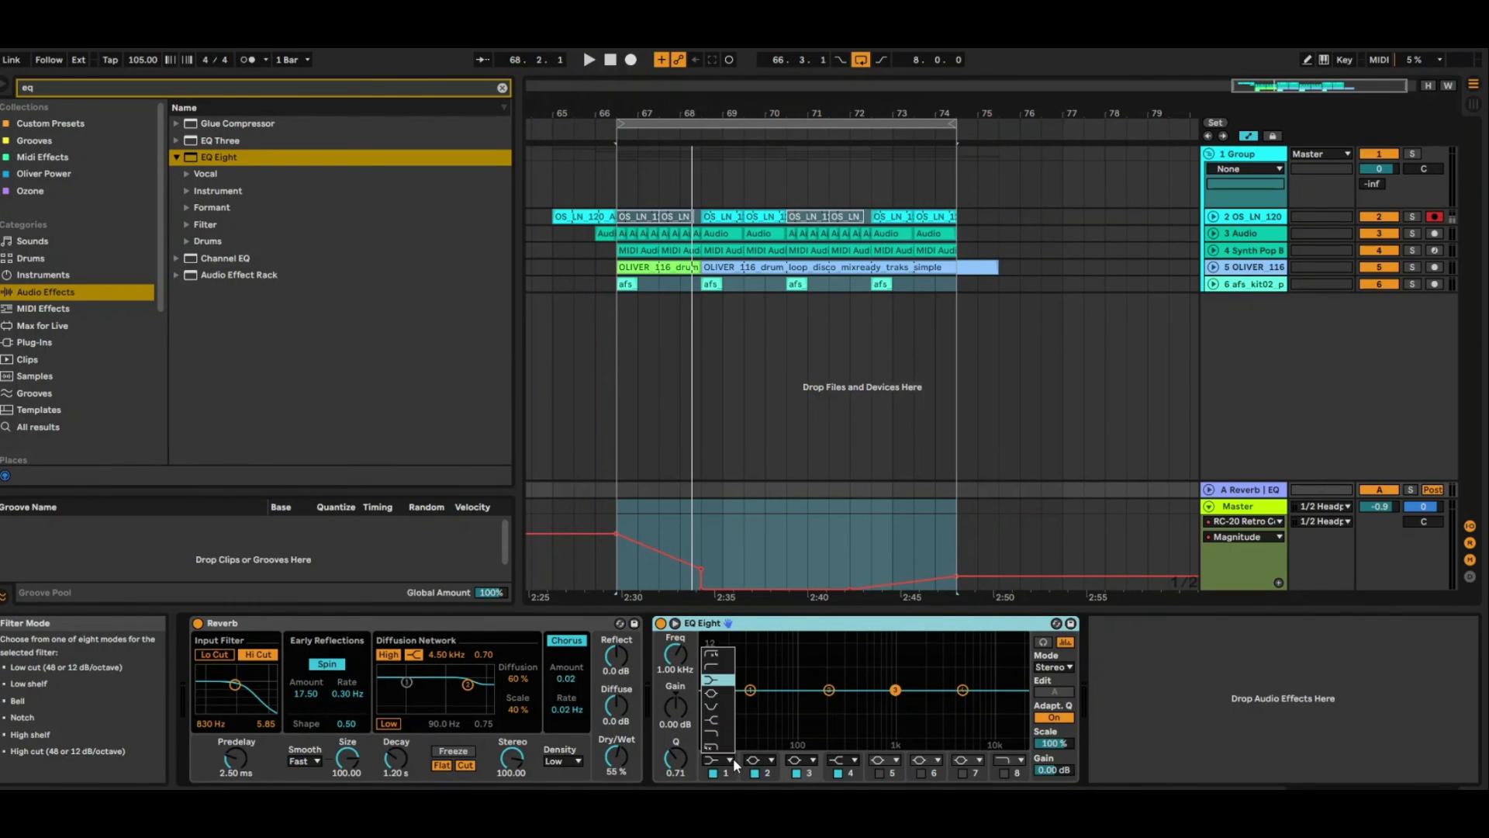
click(730, 668)
drag(750, 703, 829, 694)
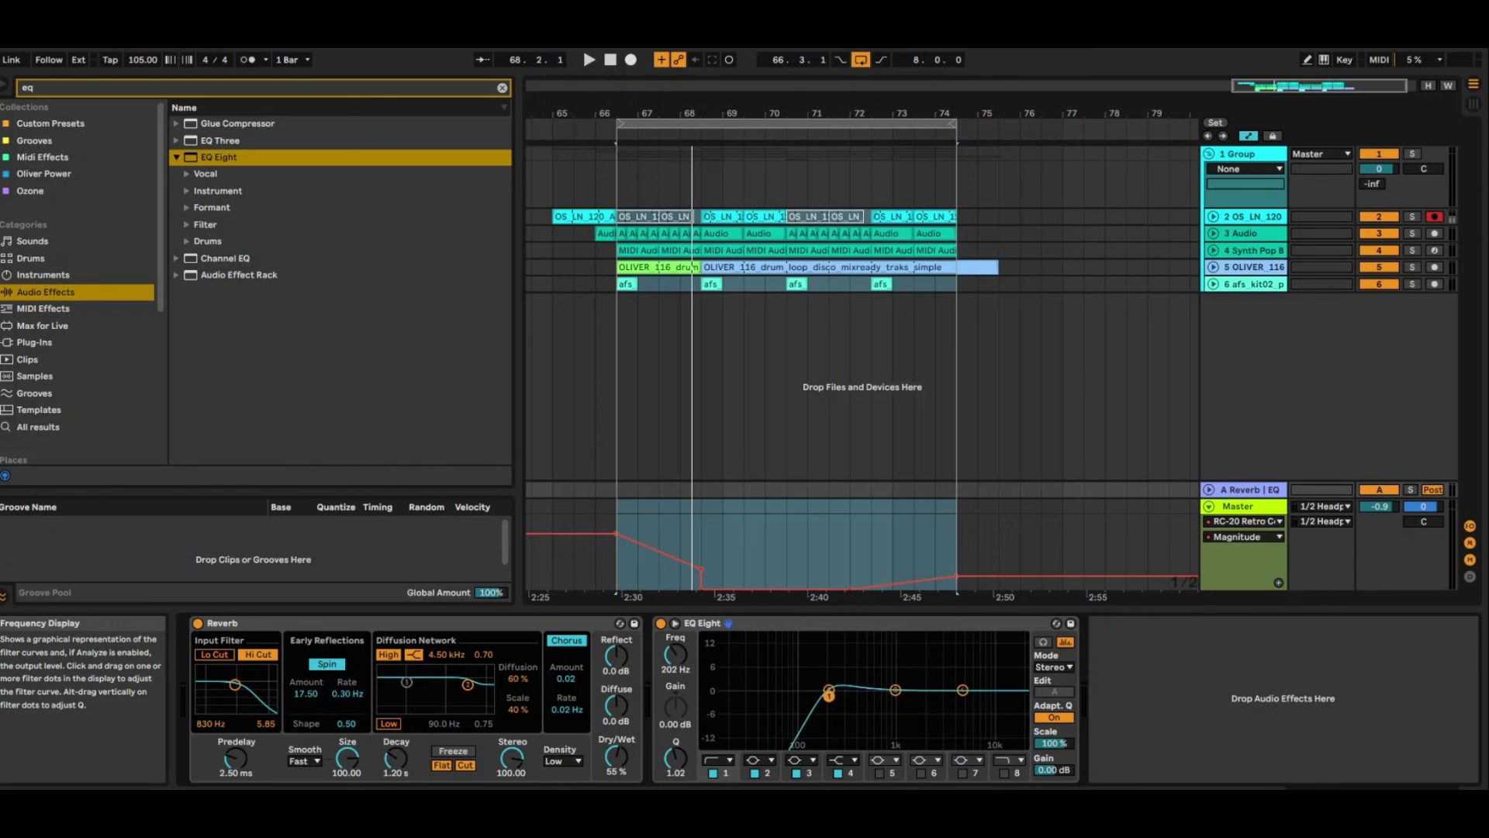
key(space)
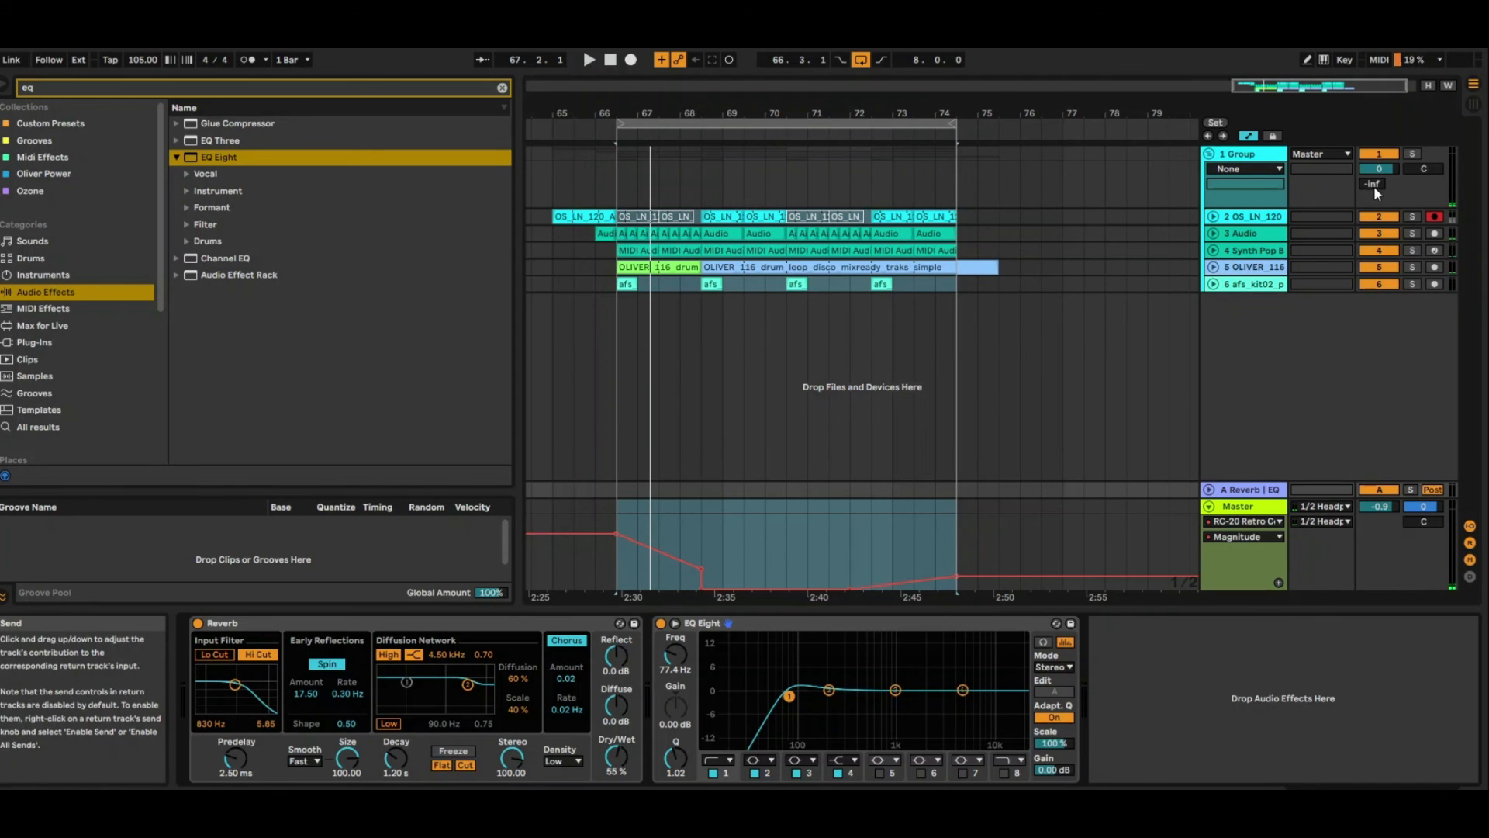
Step: Raise the group's send to the reverb return to 0 dB and play the loop
drag(1375, 185, 1374, 147)
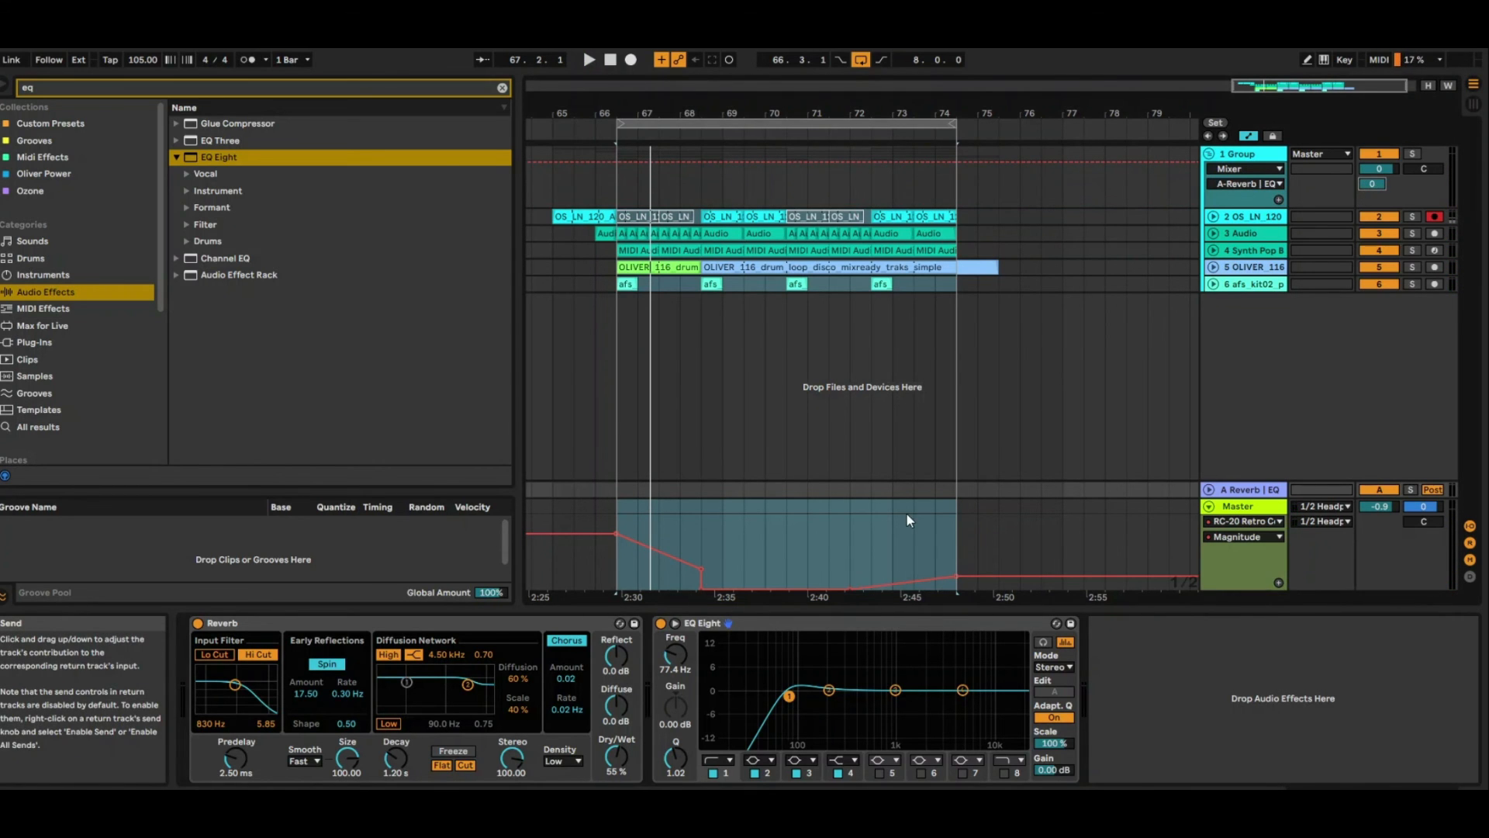
key(space)
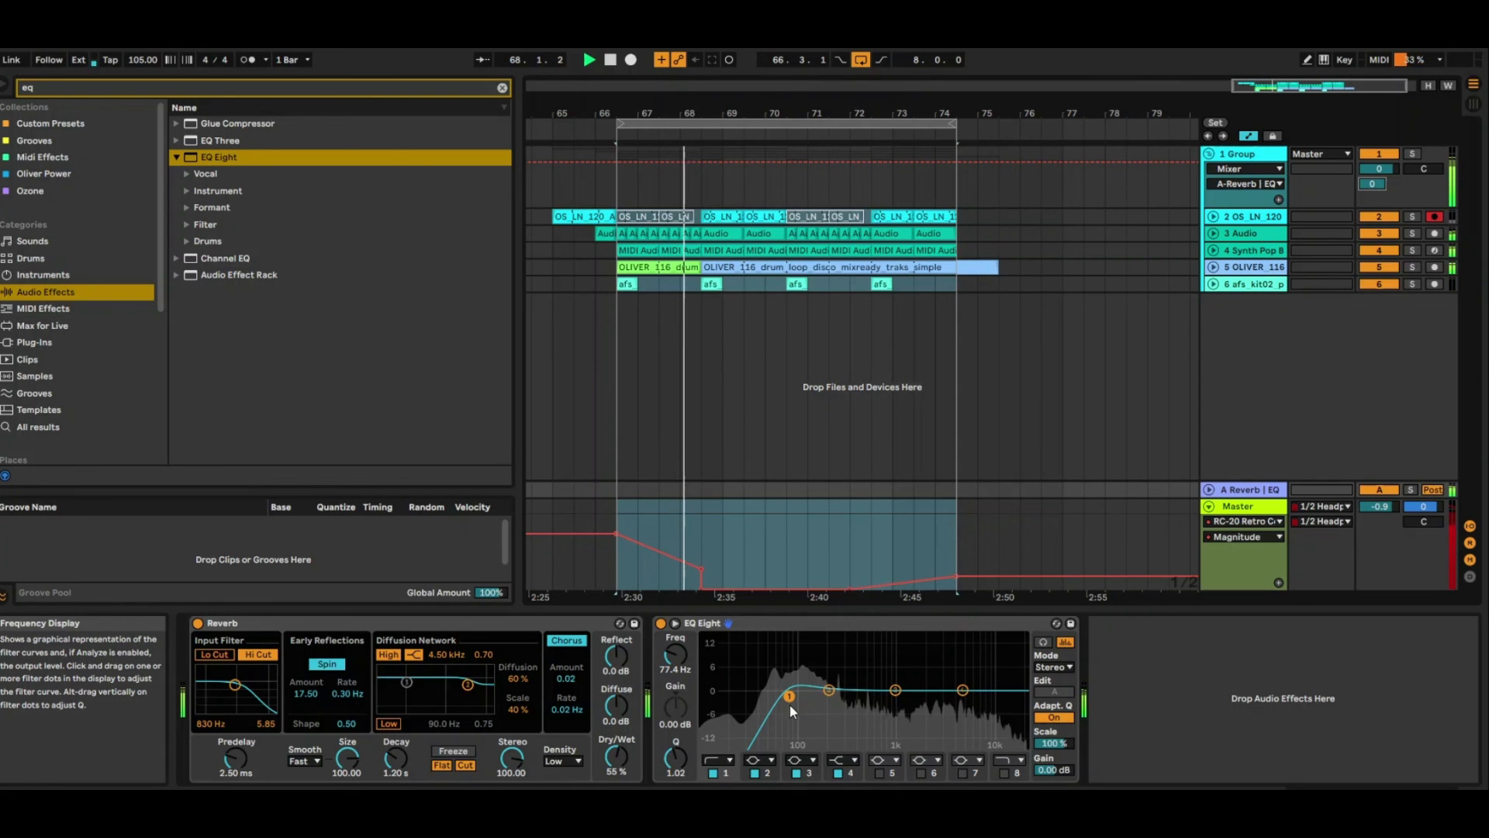
Step: Cut the reverb return about 2.1 dB at 454 Hz and 4.6 dB at 2.25 kHz, and lower the Master volume to about -2.9 dB
drag(785, 695, 862, 697)
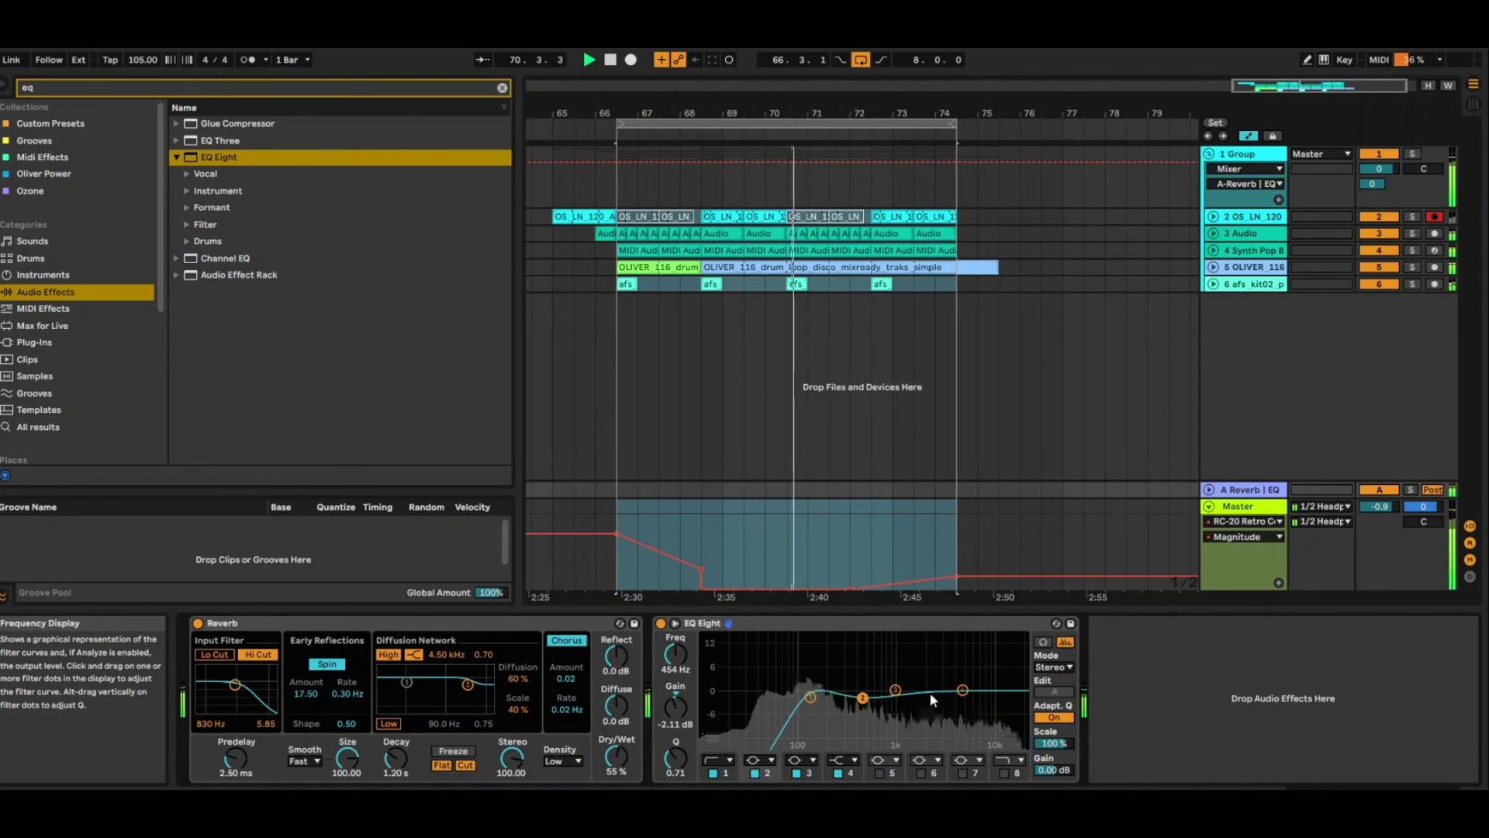
drag(962, 691, 929, 706)
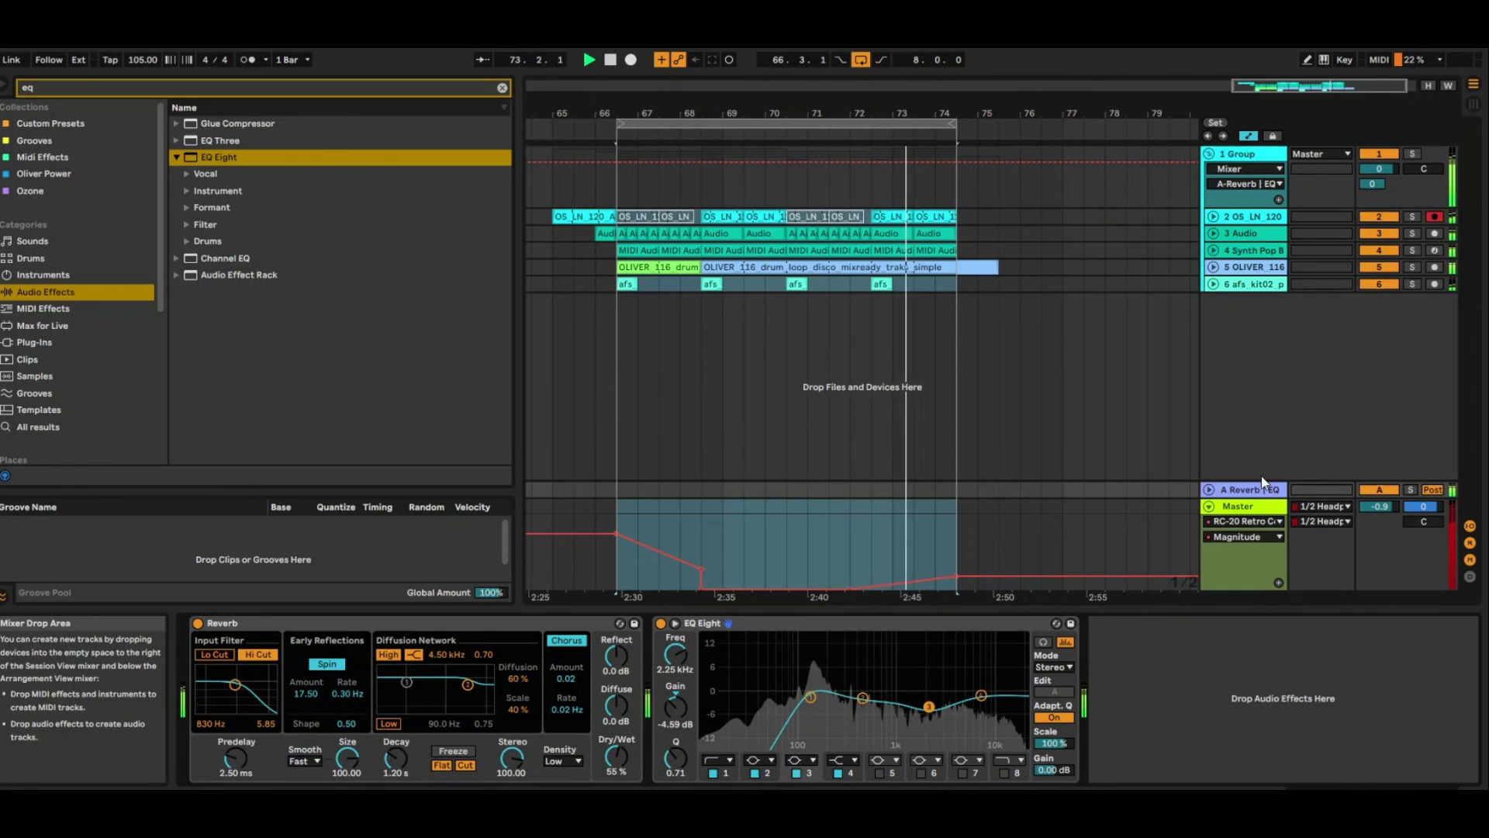
drag(1377, 507, 1377, 523)
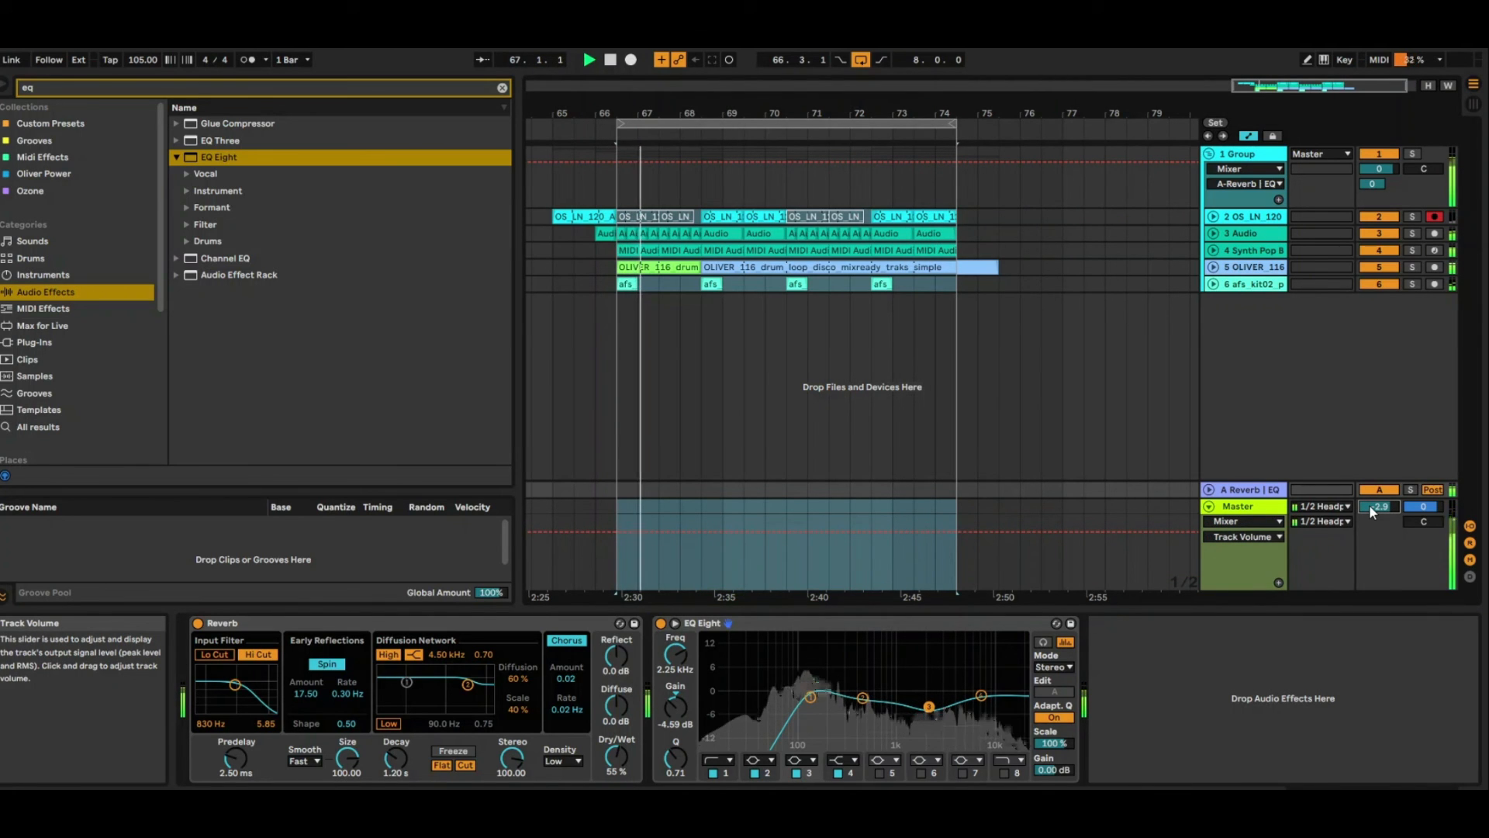